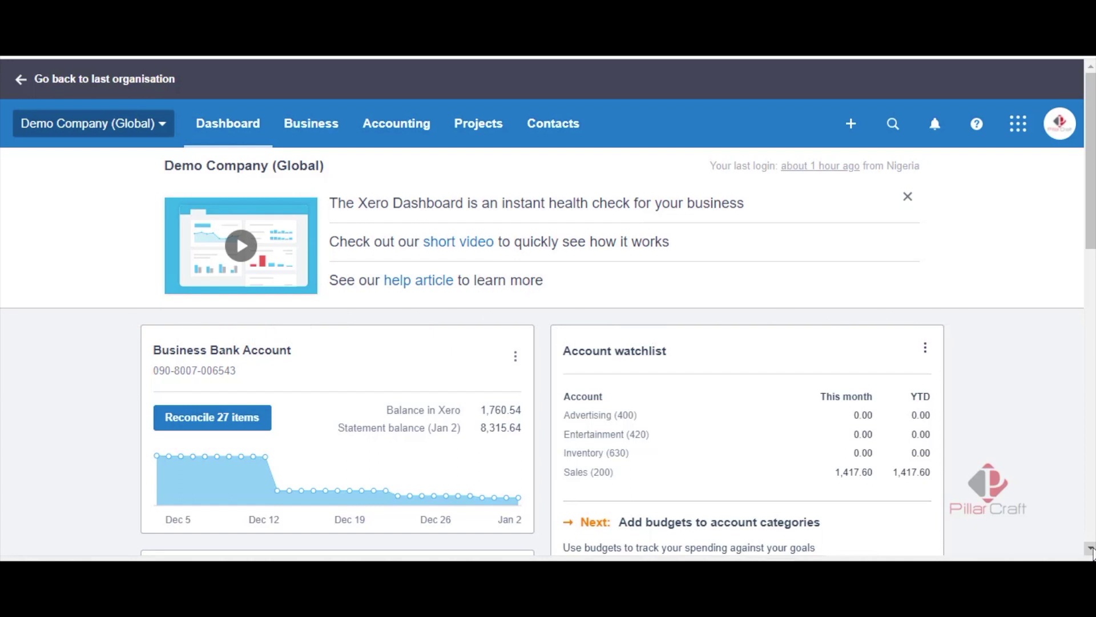
Step: Open the sales invoices awaiting payment in a separate browser tab, review the list, and return to the dashboard
left_click(1090, 548)
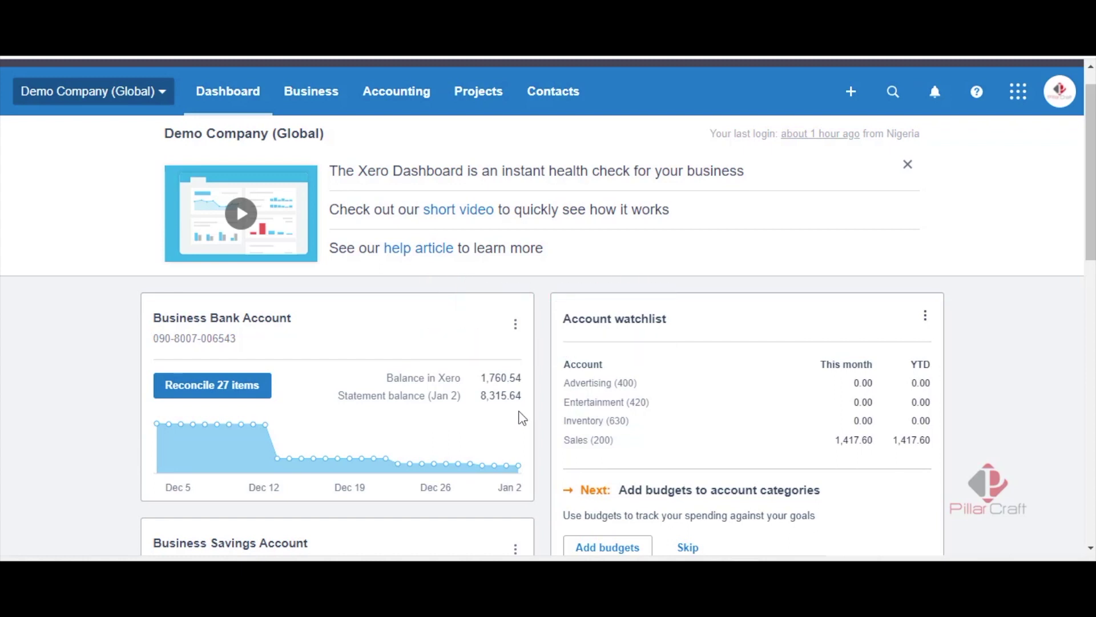
left_click(1091, 548)
left_click_drag(1090, 548, 1091, 549)
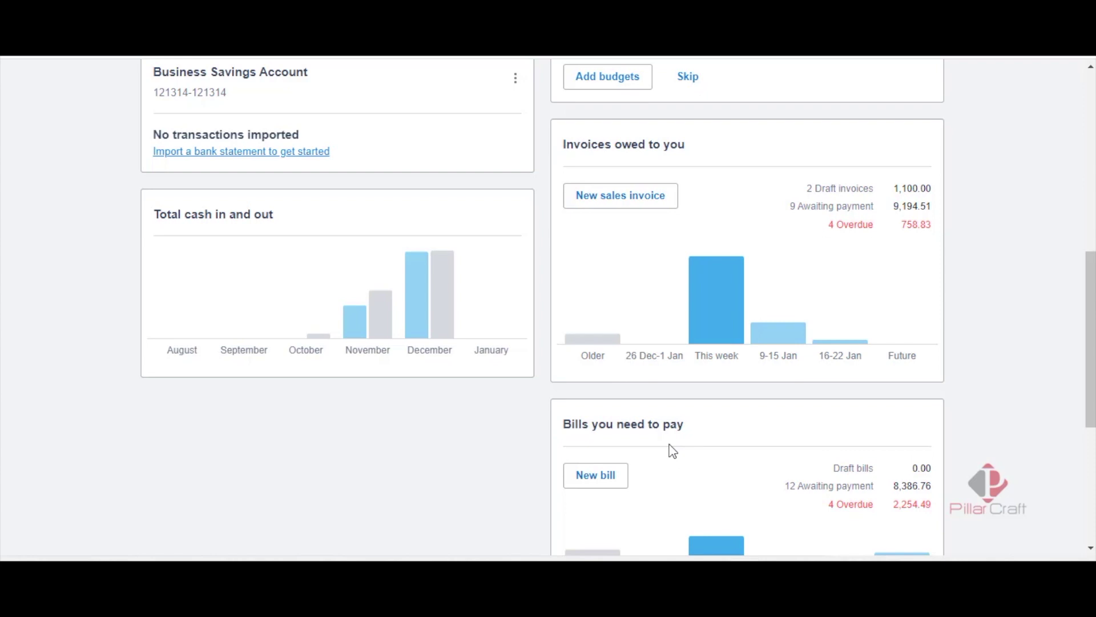
right_click(805, 211)
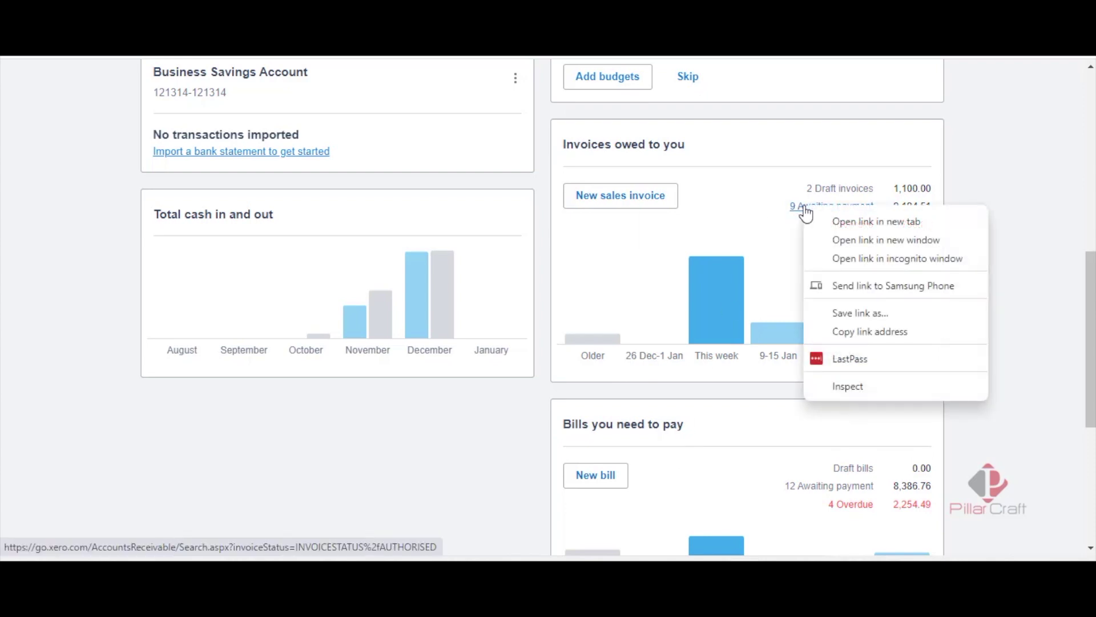
left_click(844, 223)
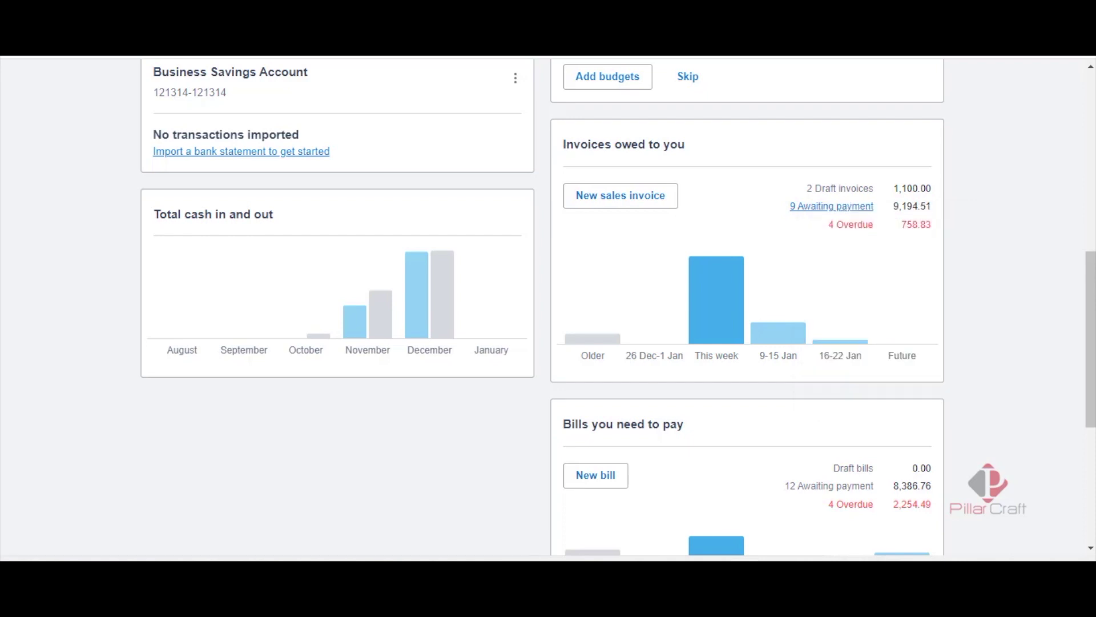
key("ctrl+Tab")
scroll(549, 314, "down", 3)
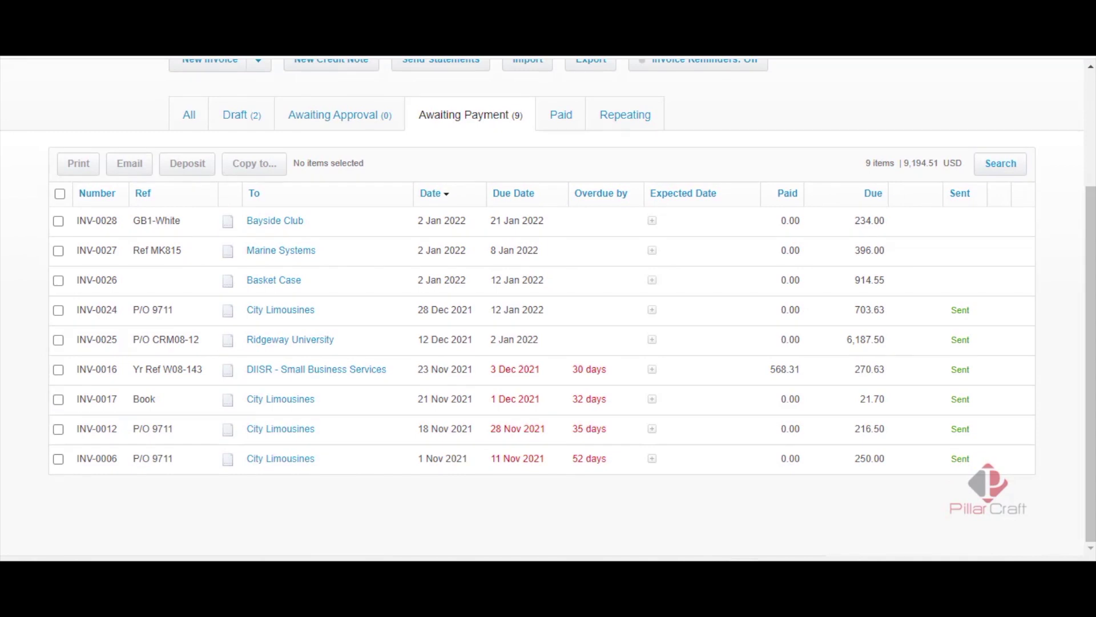
scroll(548, 314, "up", 3)
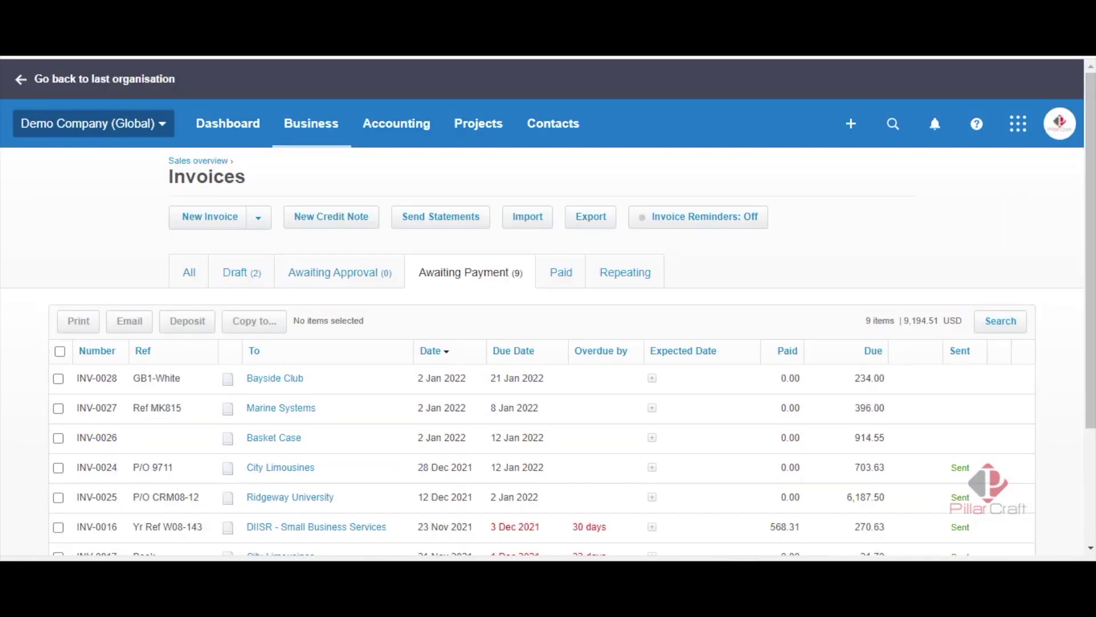
key("ctrl+shift+Tab")
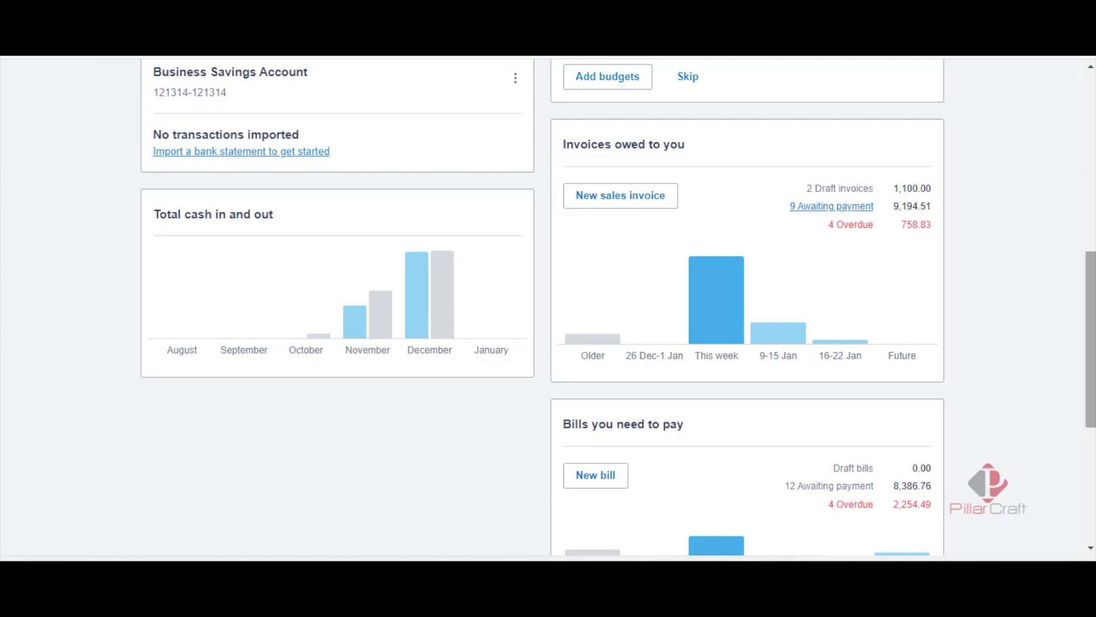
Step: Open reconciliation for the Business Bank Account and accept the suggested matches for Ridgeway University and Truxton Property Management
scroll(548, 309, "up", 7)
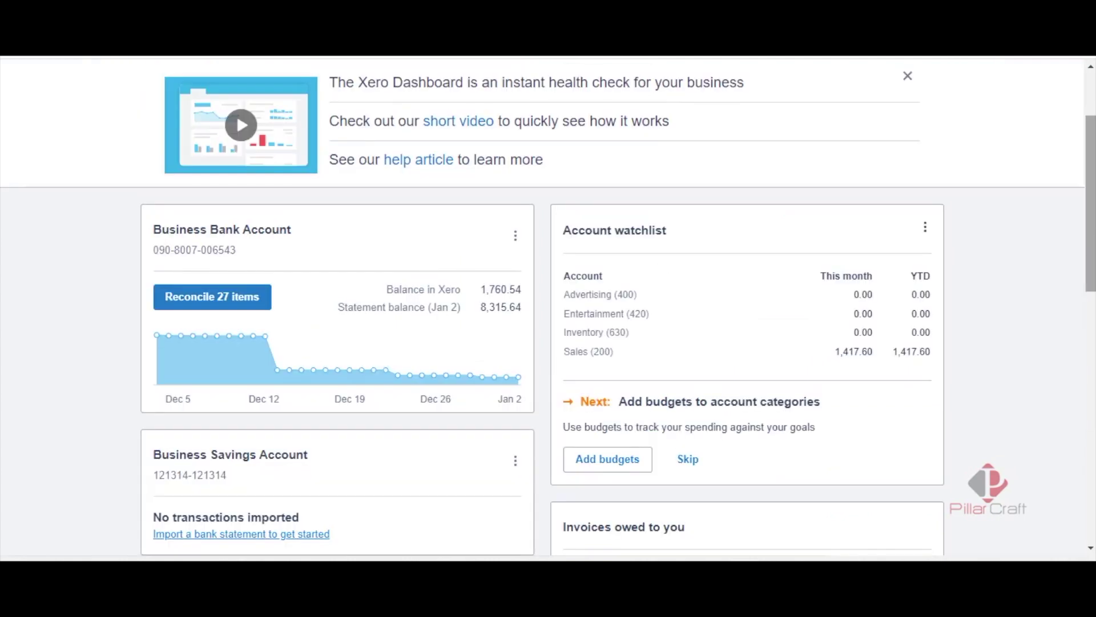
left_click(203, 309)
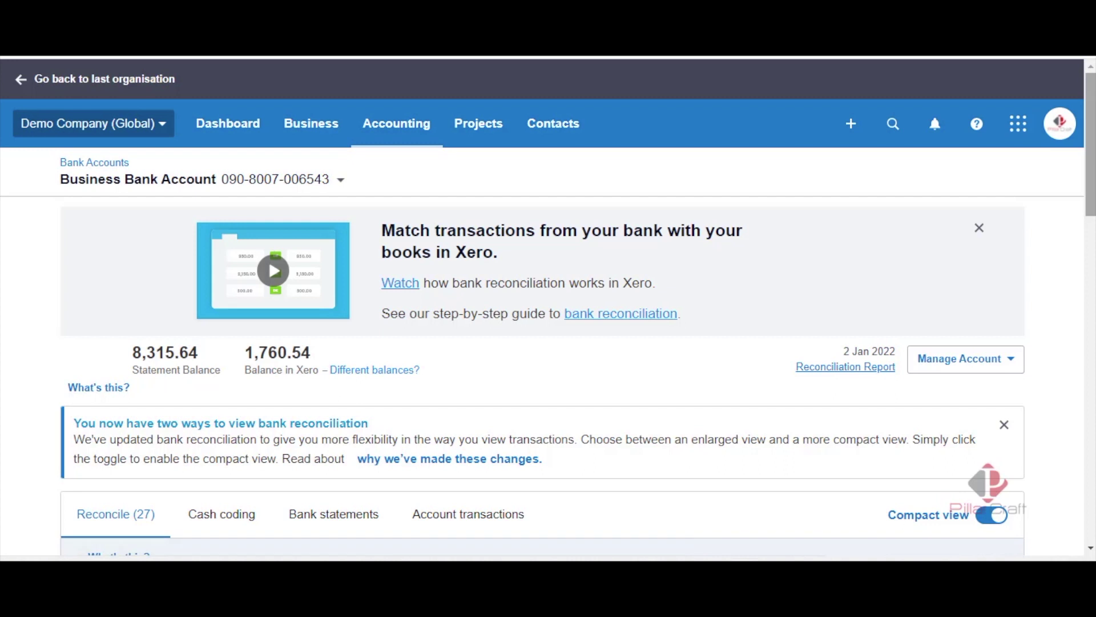
scroll(548, 308, "down", 6)
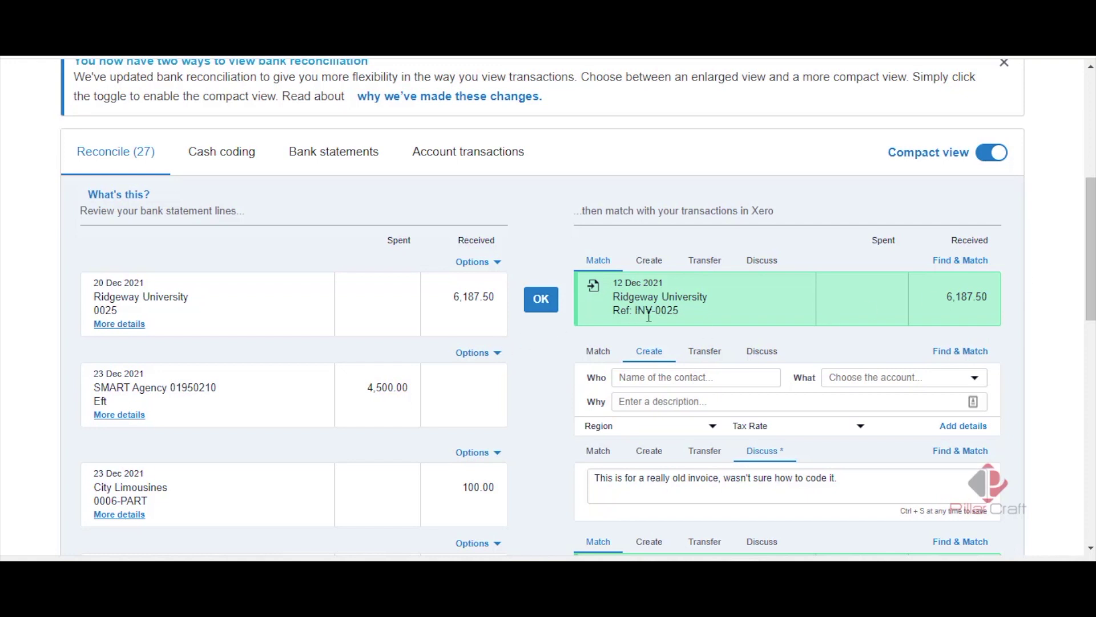
left_click(542, 302)
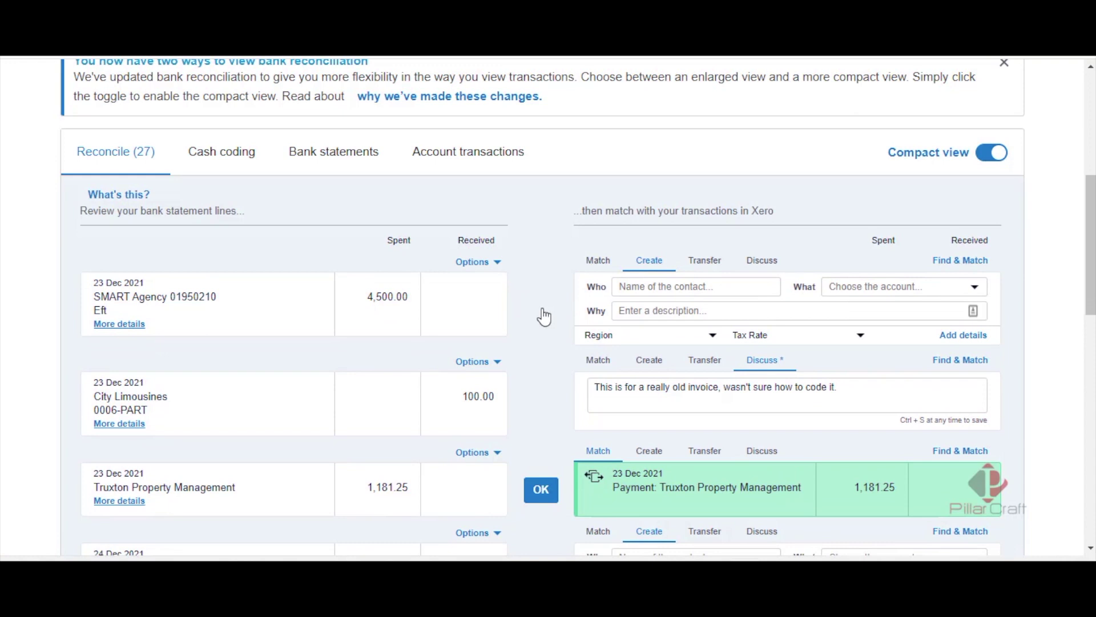
left_click(537, 492)
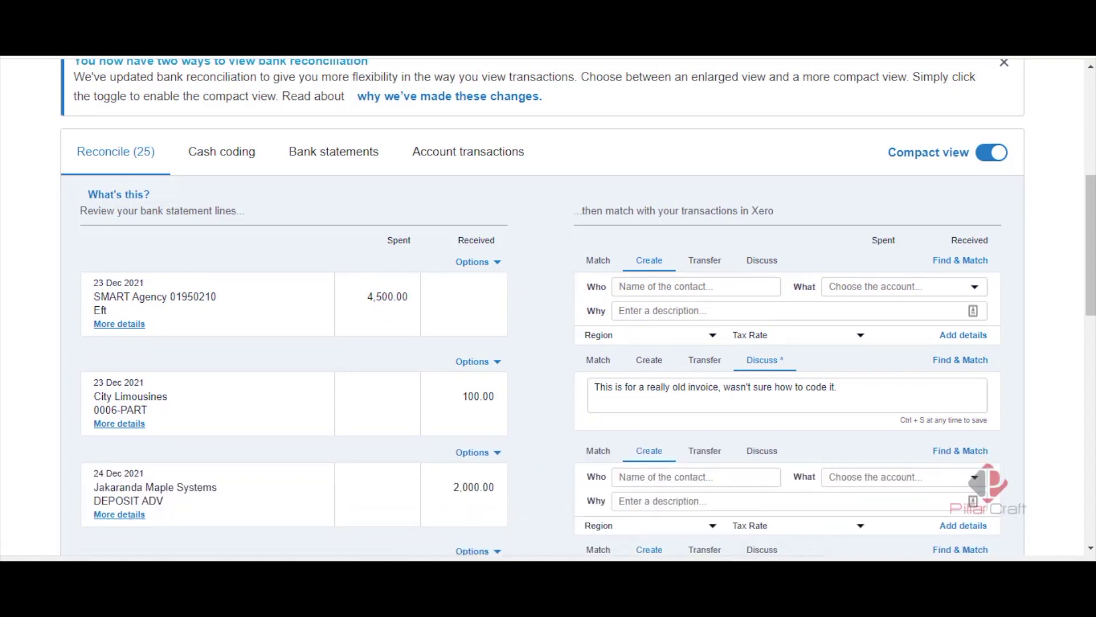
Step: Reconcile the Ridgeway Banking Corporation fee, the 7-Eleven line using its bank rule, and the matched Gateway Motors payment
scroll(903, 351, "down", 5)
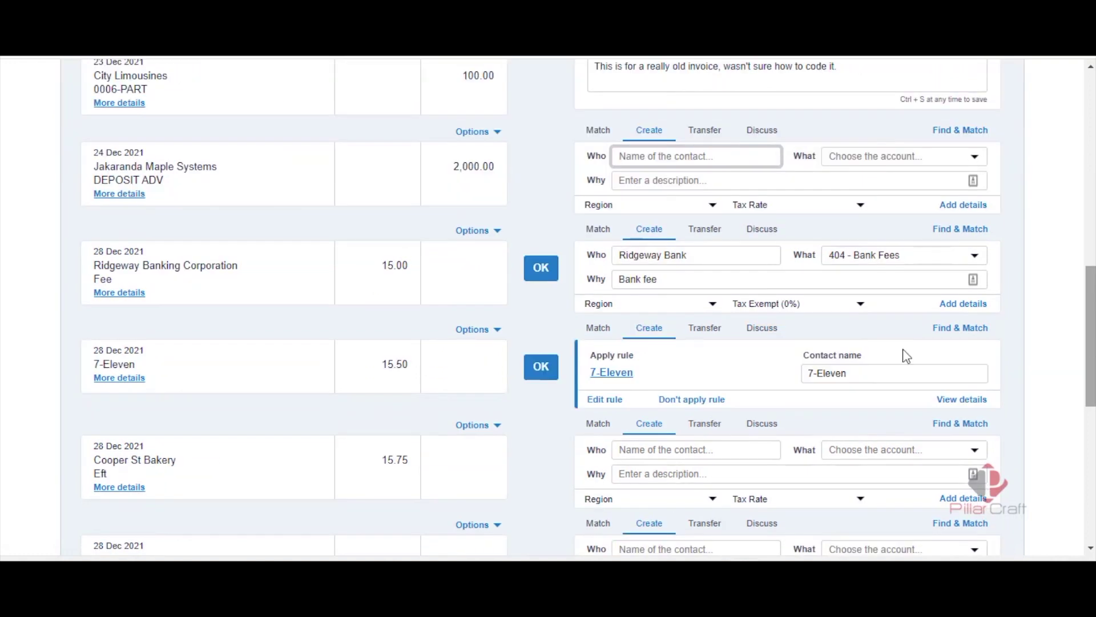
left_click(541, 272)
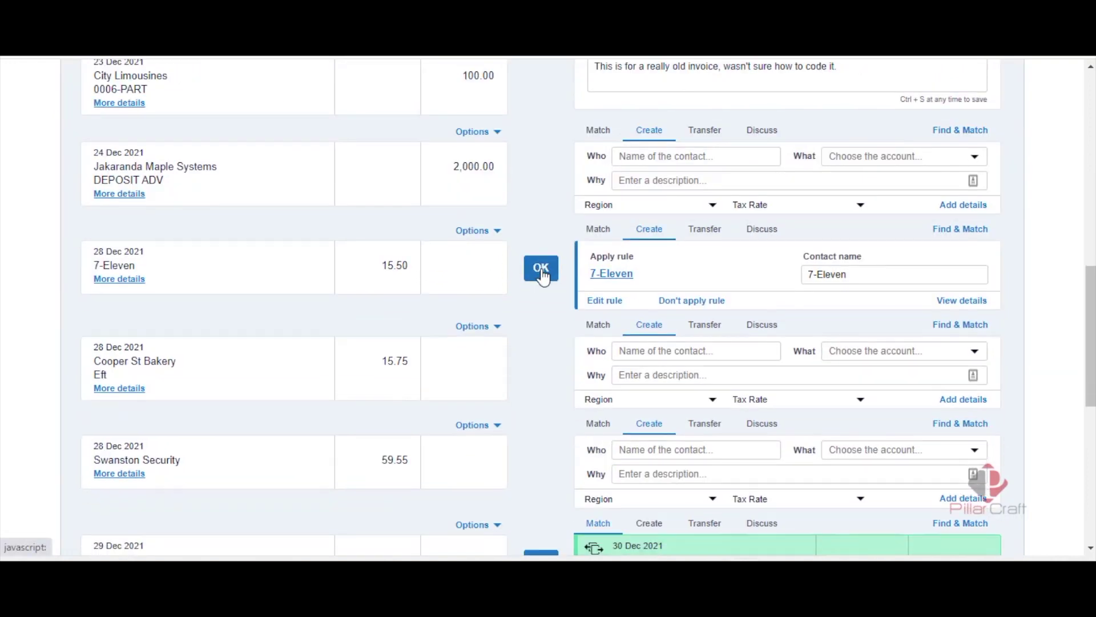
left_click(541, 272)
scroll(574, 442, "down", 1)
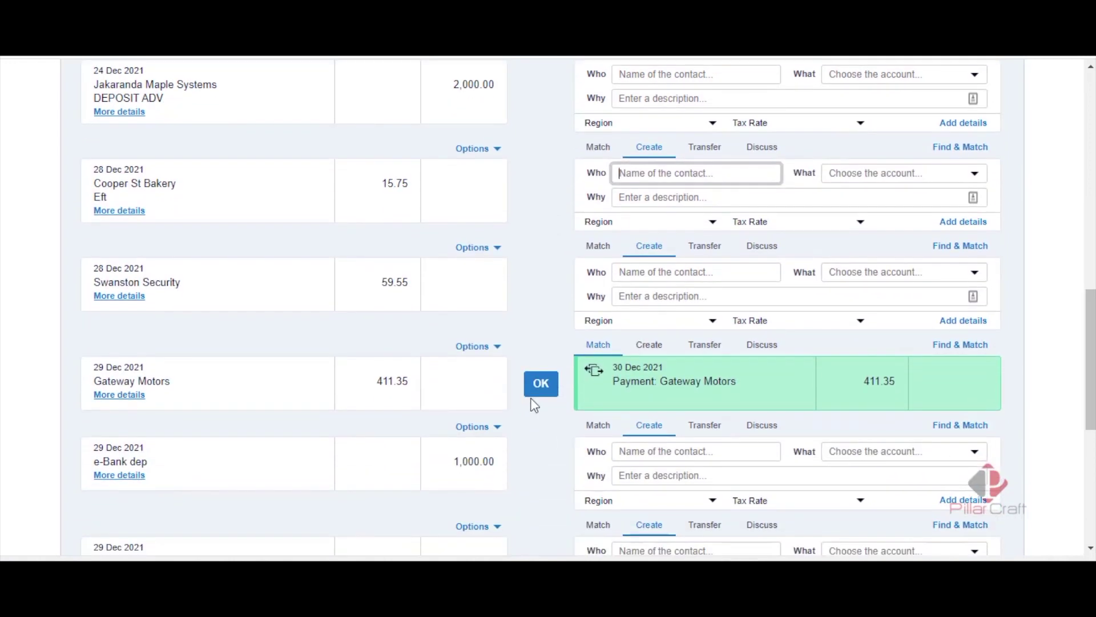
left_click(532, 396)
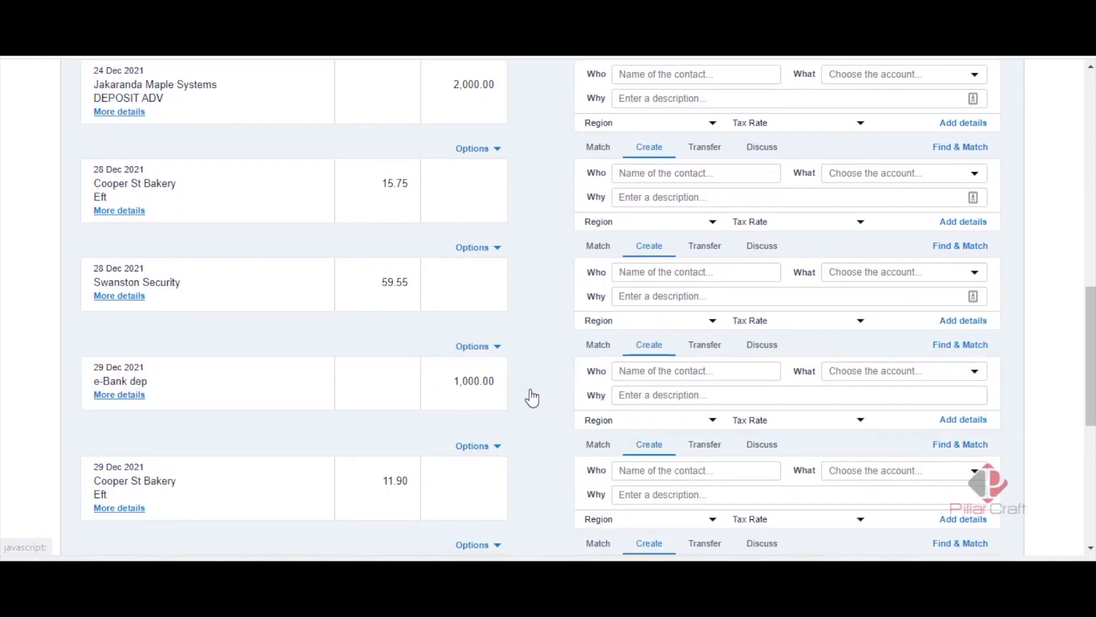
Step: Return to the dashboard and examine the Business Bank Account balances and chart and the invoices owed
left_click_drag(1092, 348, 1092, 108)
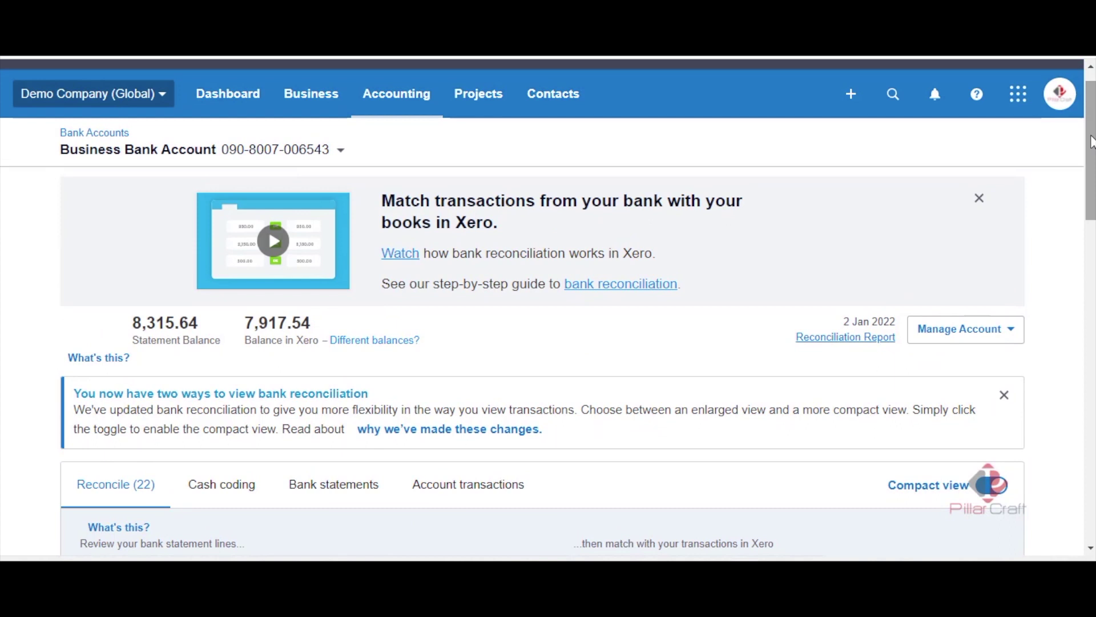
left_click(224, 92)
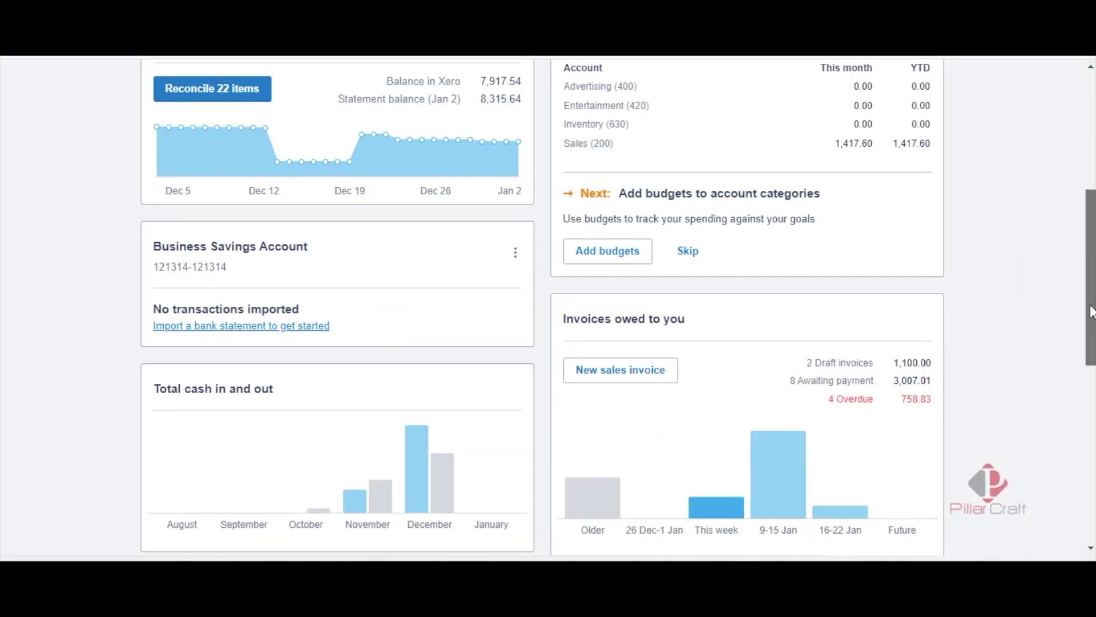
left_click_drag(1090, 311, 1090, 335)
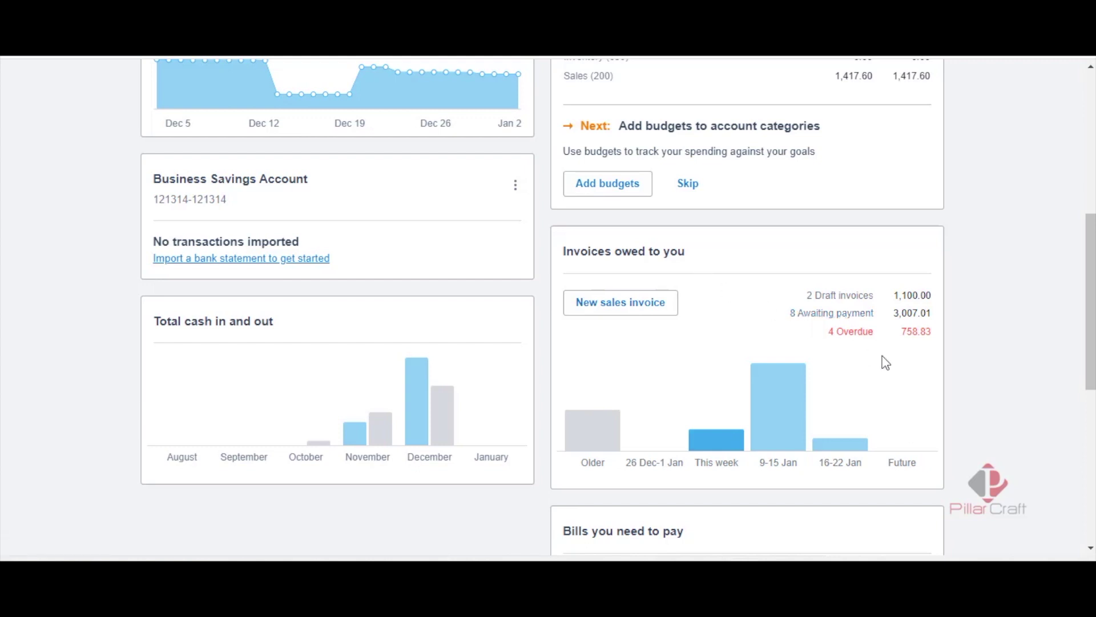
left_click_drag(1092, 263, 1092, 335)
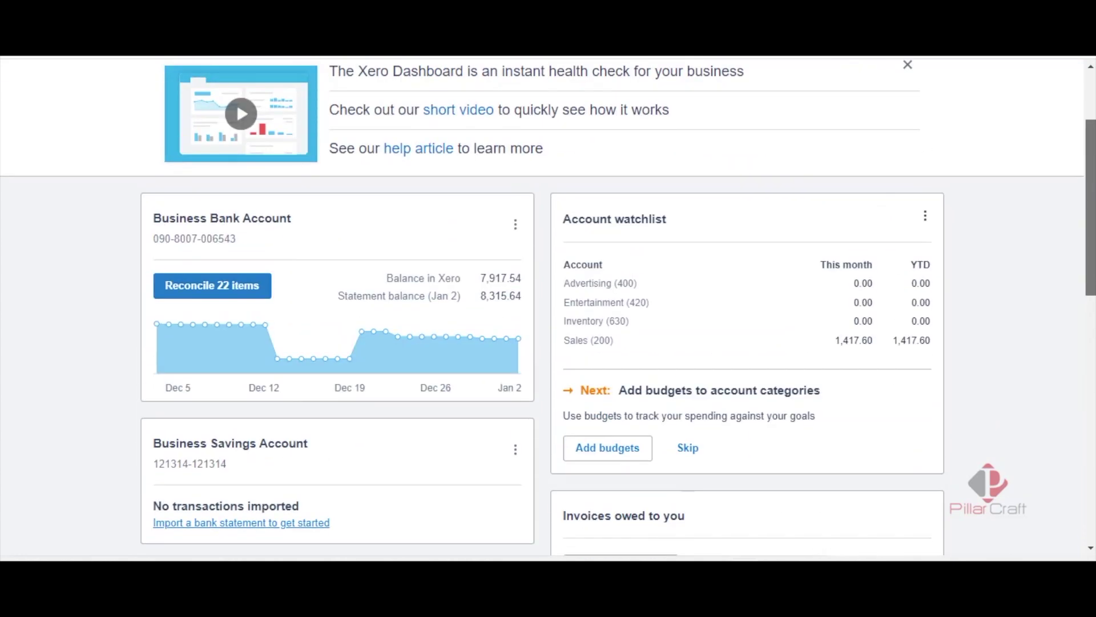
scroll(548, 307, "down", 3)
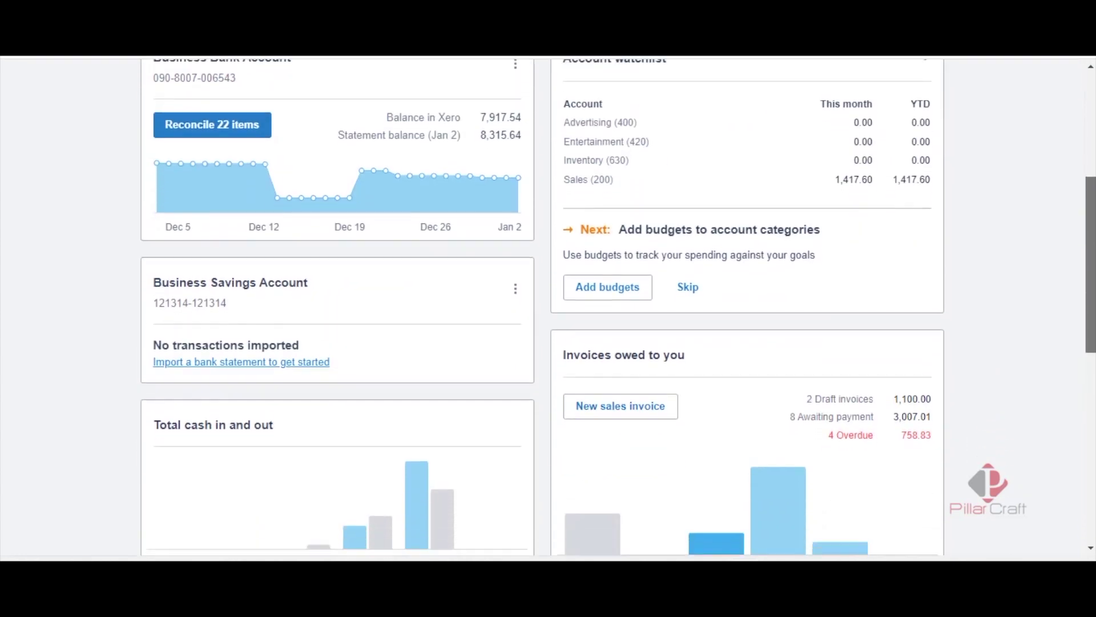
scroll(605, 269, "up", 2)
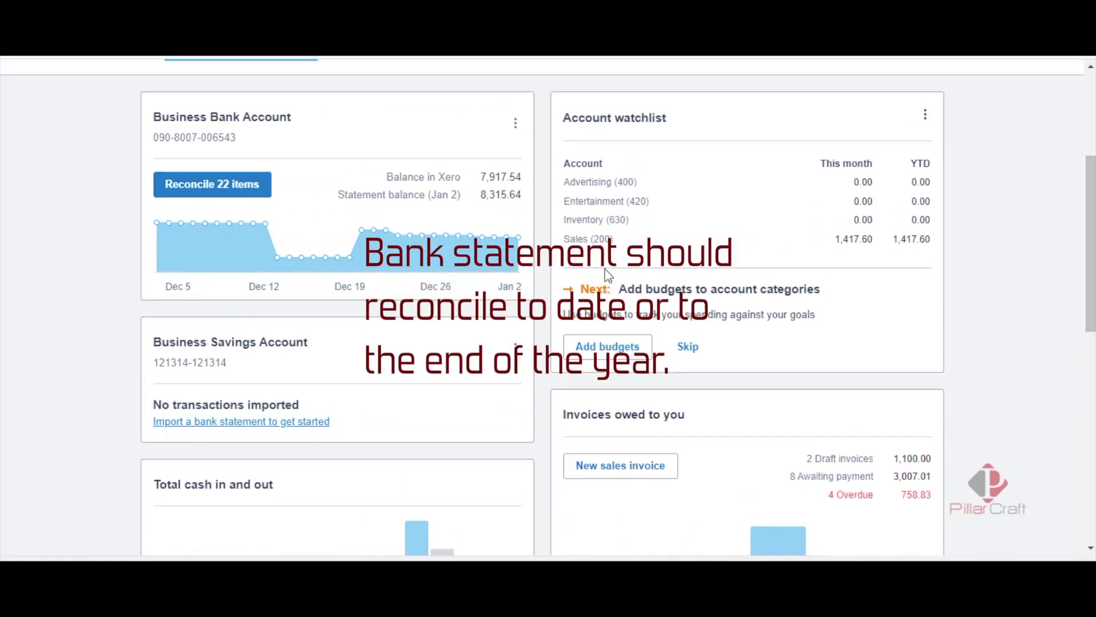
mouse_move(300, 227)
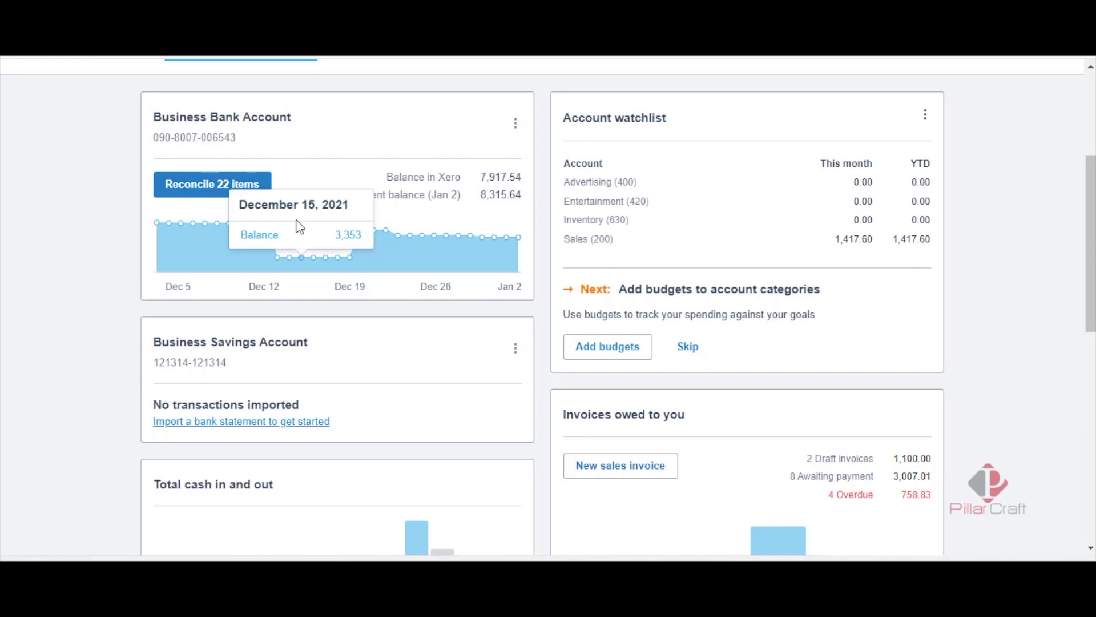
left_click_drag(1091, 259, 1093, 175)
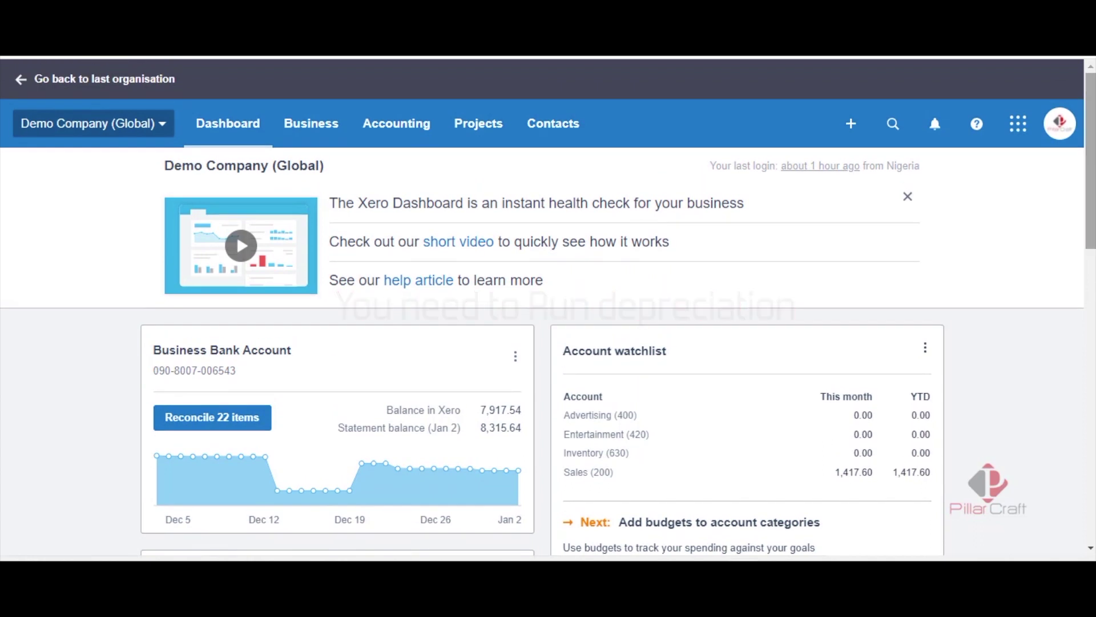
Step: Open the Fixed assets register and select all draft assets
left_click(392, 130)
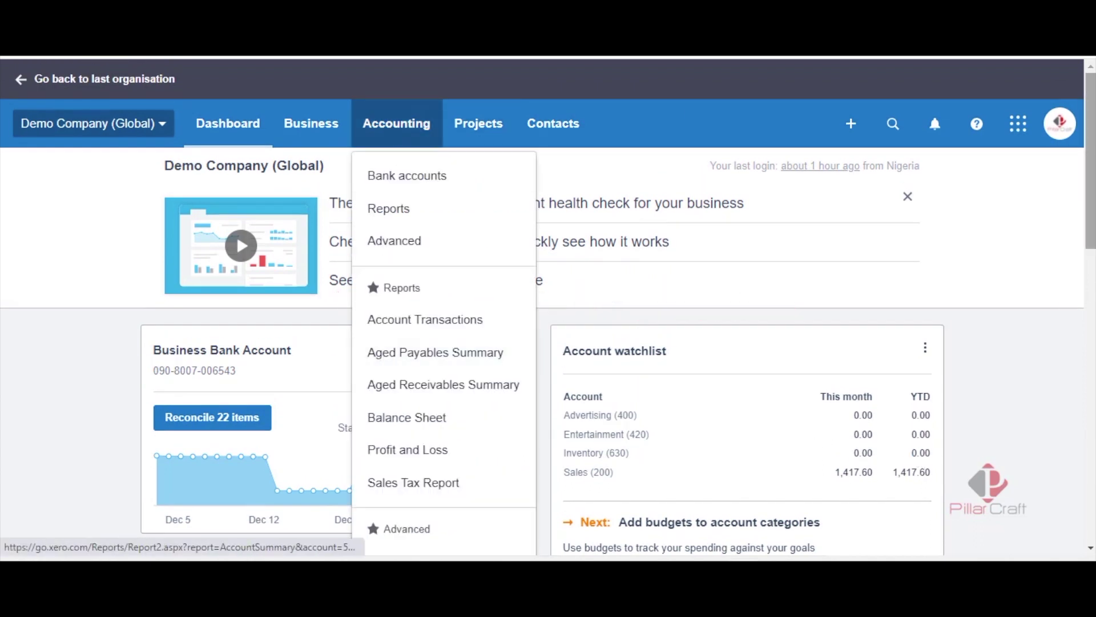
left_click_drag(1092, 184, 1092, 242)
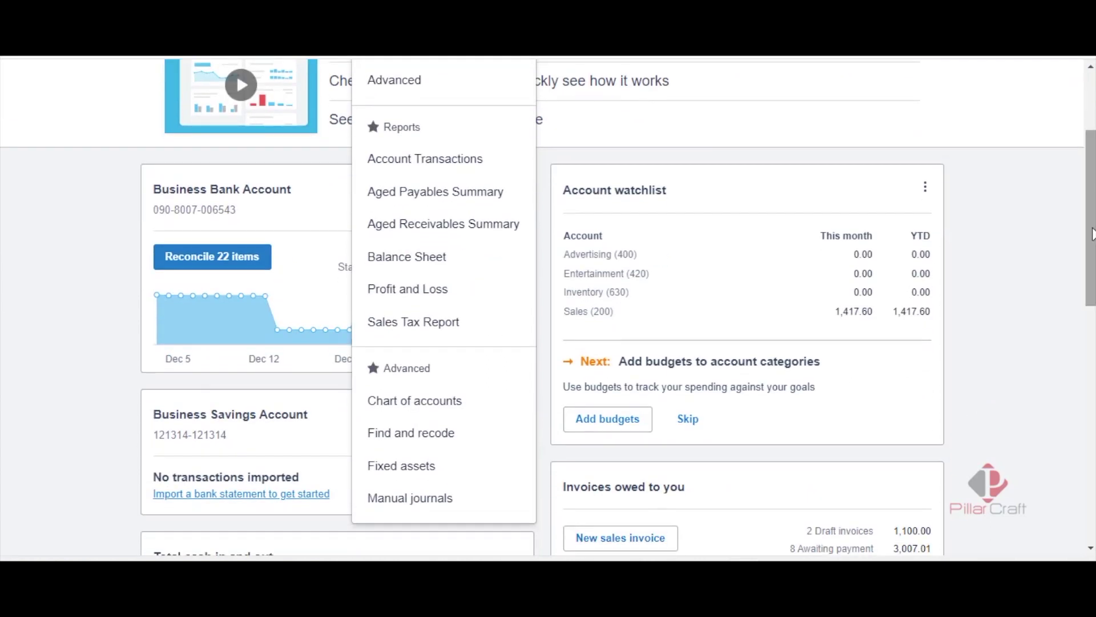
left_click(494, 472)
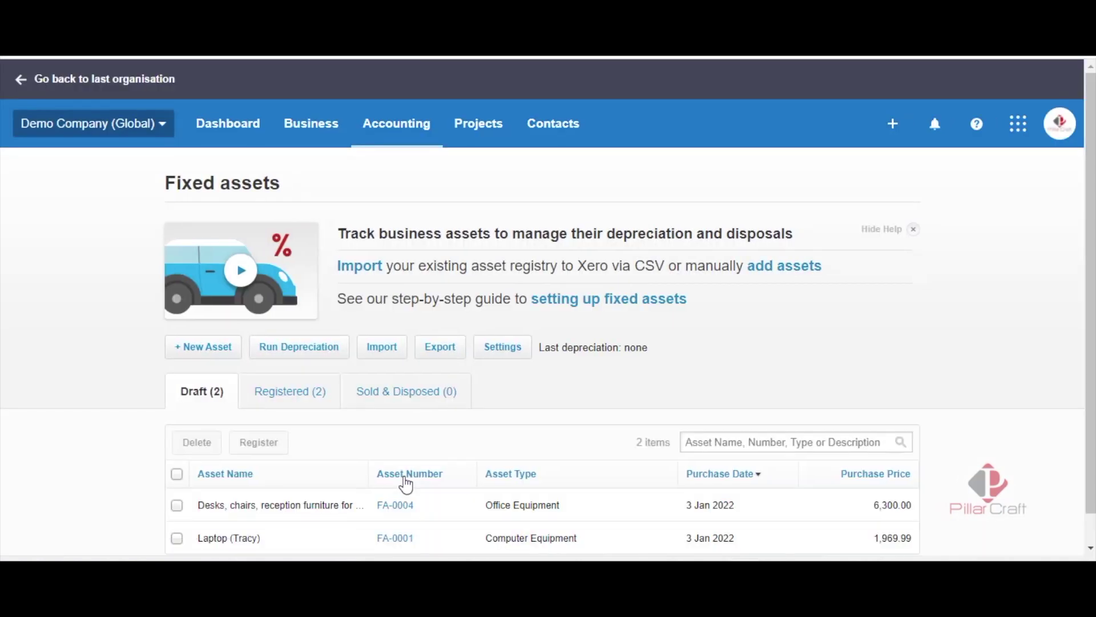
scroll(406, 485, "down", 1)
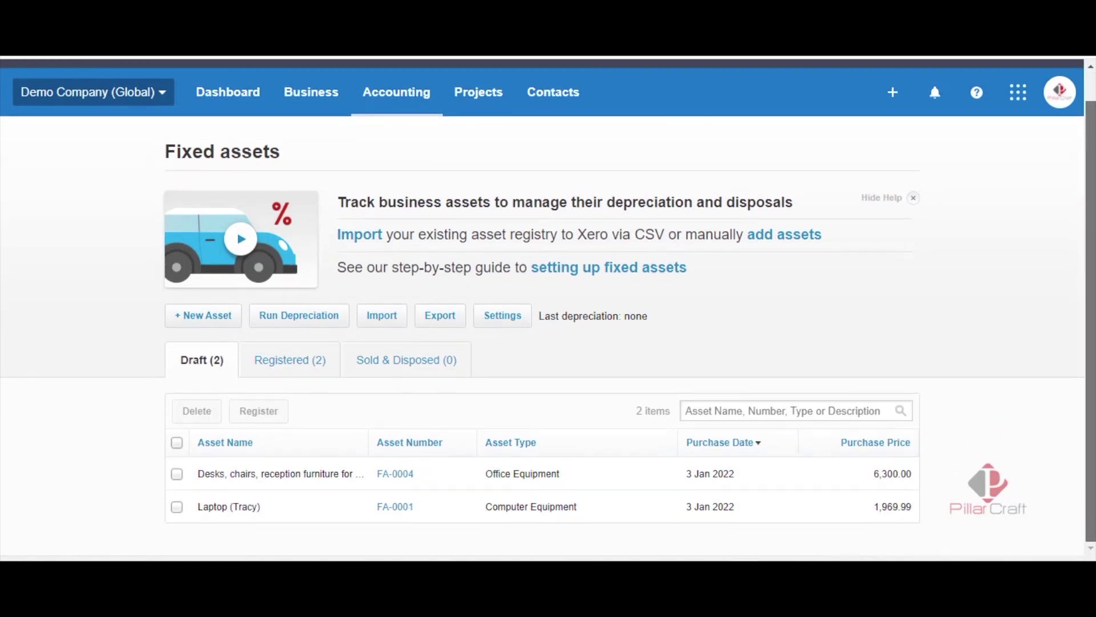
left_click(177, 443)
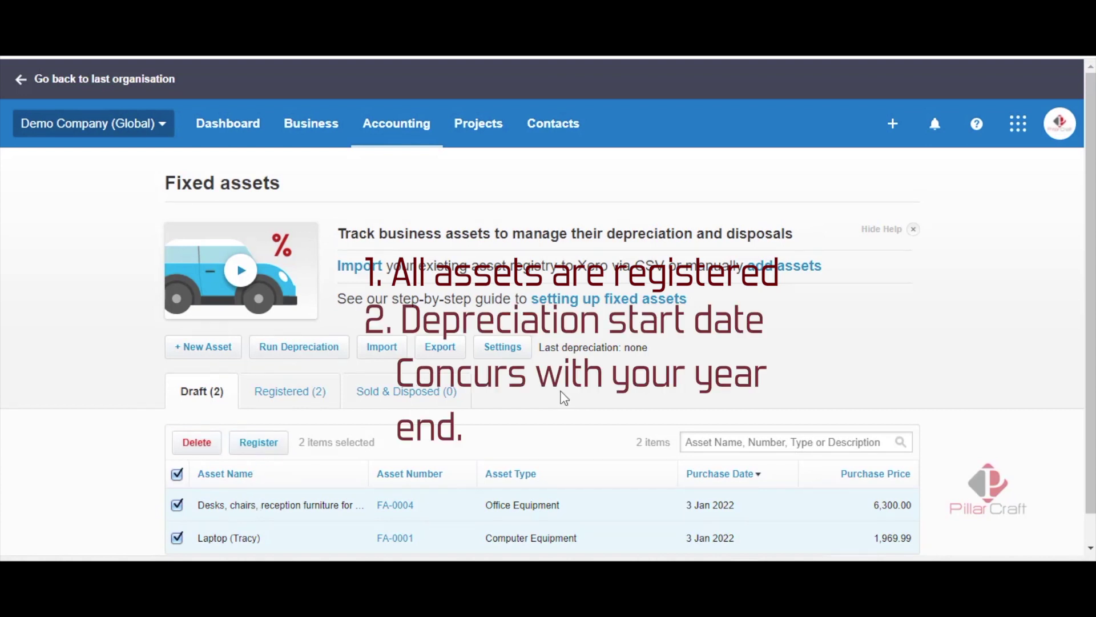
Step: Change the start date in the fixed asset settings to 1 Jan 2021, save it, and return to the Fixed assets list
left_click(492, 351)
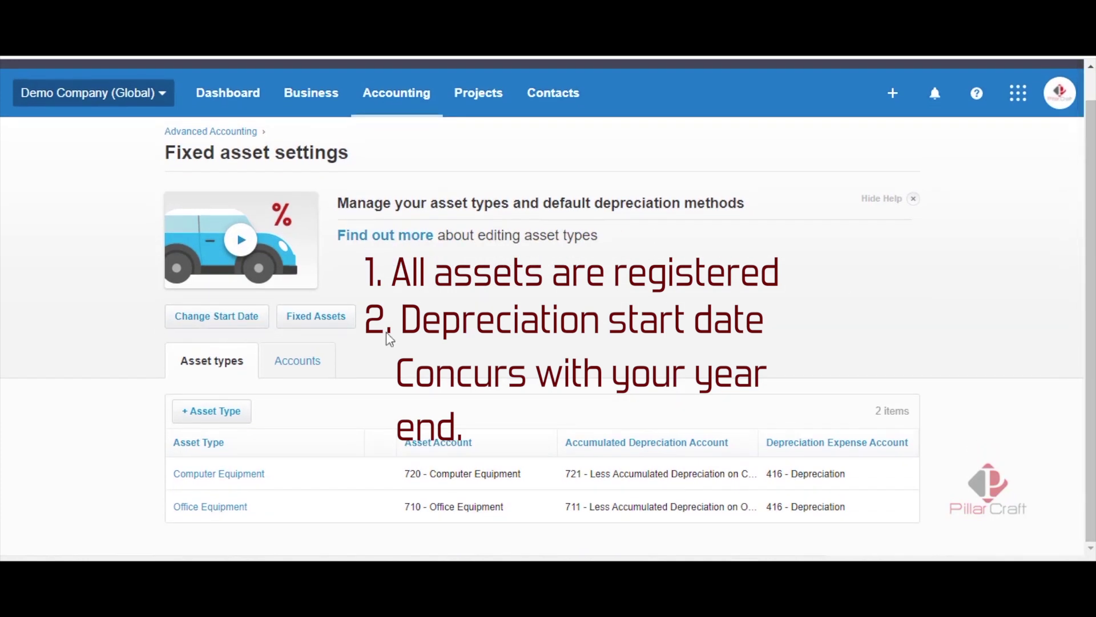
left_click(231, 319)
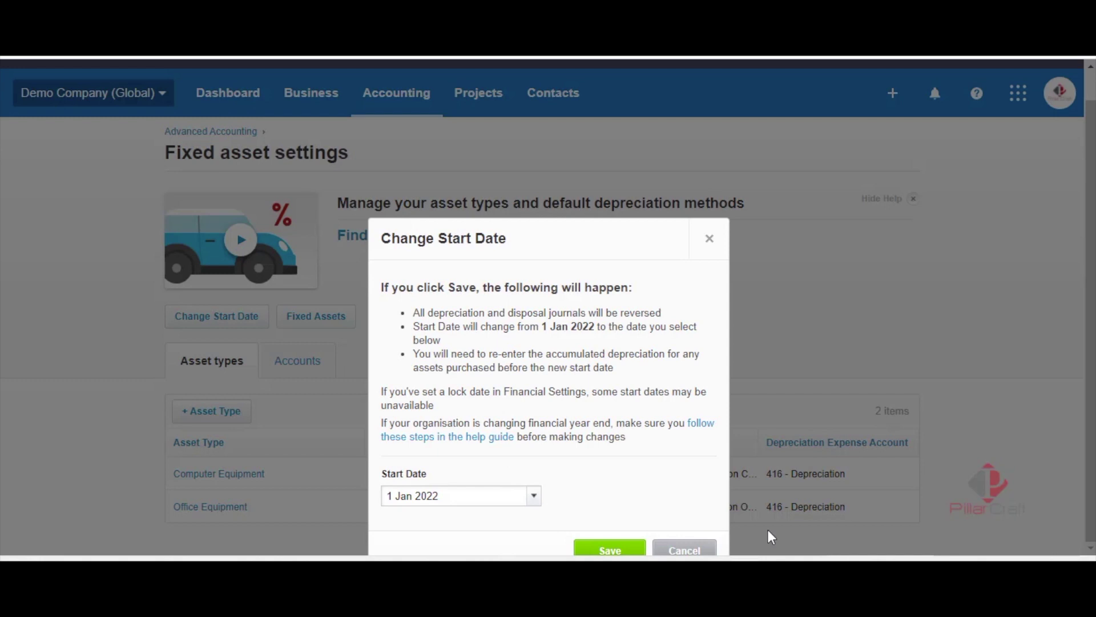
left_click(535, 500)
left_click(535, 497)
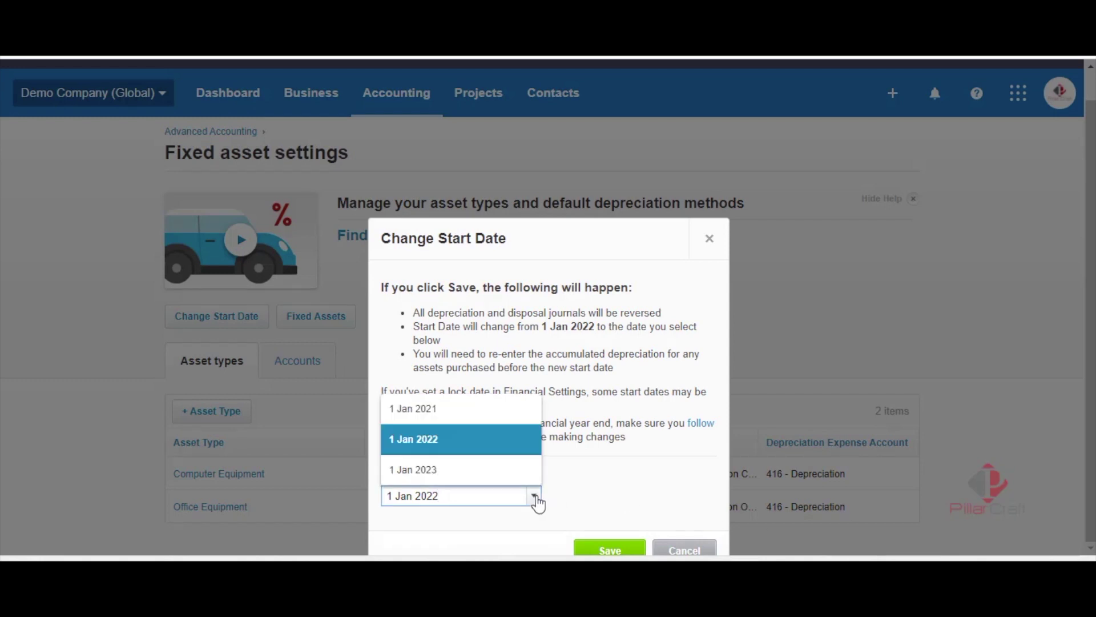
left_click(443, 411)
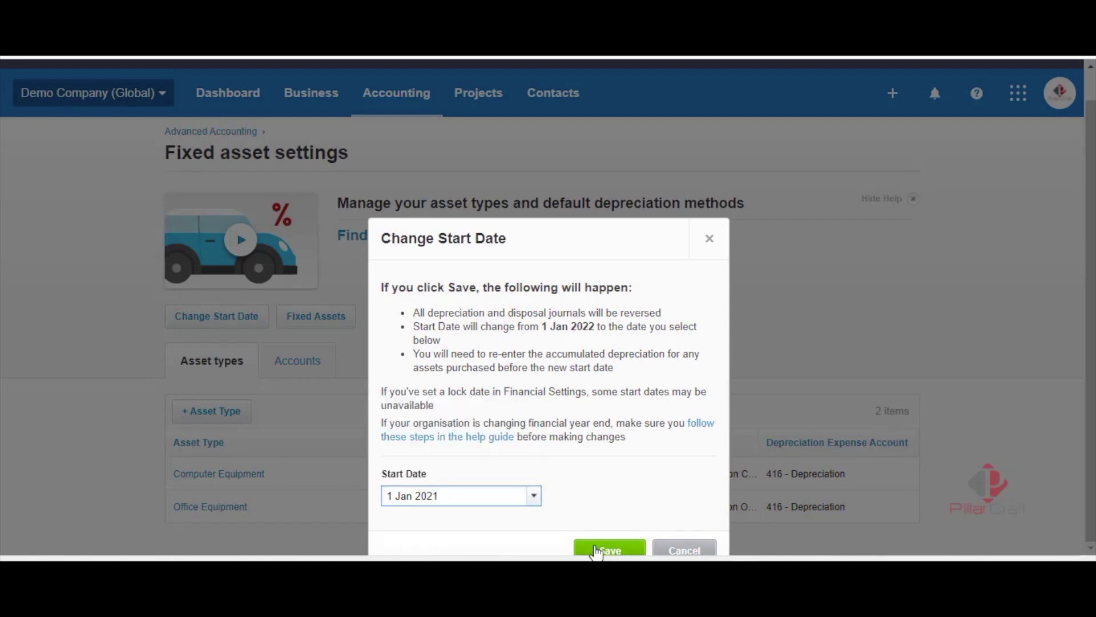
left_click(606, 549)
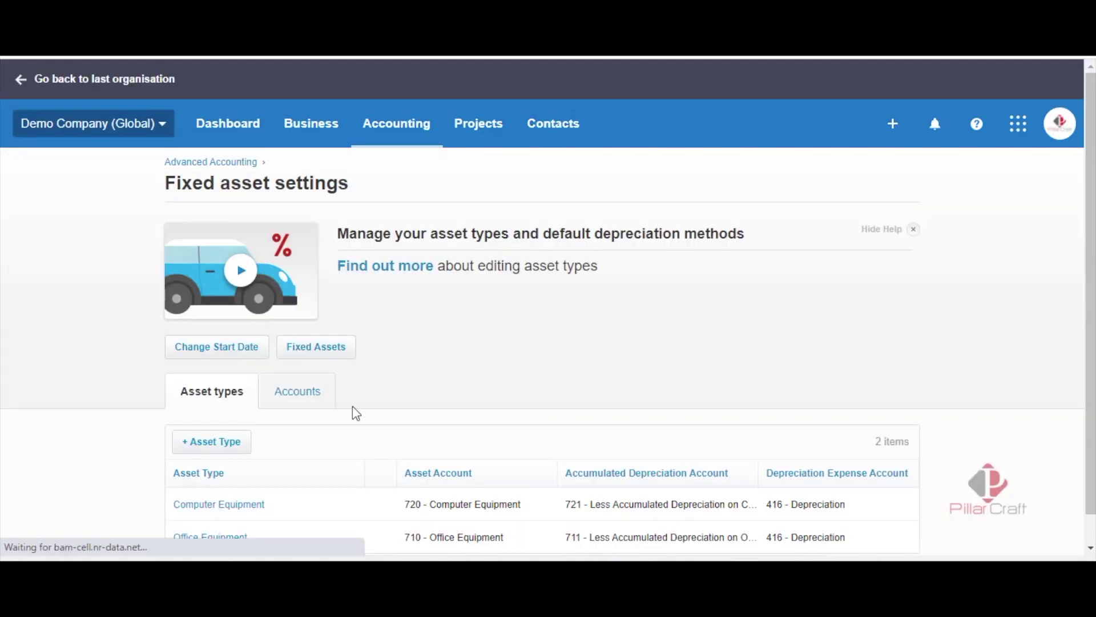
left_click(300, 355)
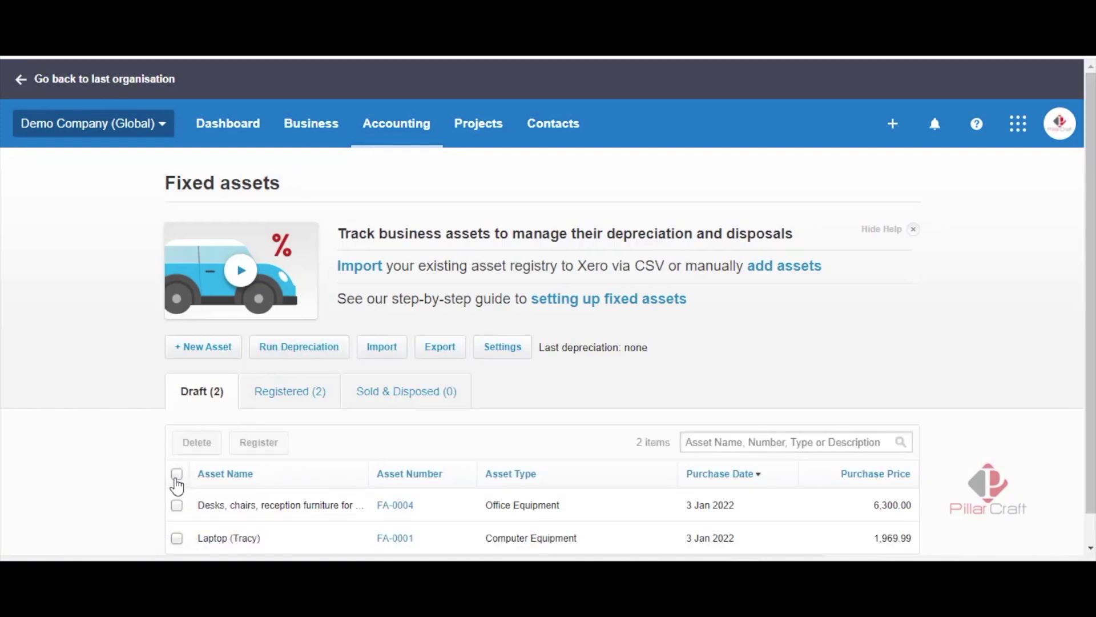
Step: Select both draft assets in the Fixed assets list and register them
left_click(177, 475)
left_click(252, 454)
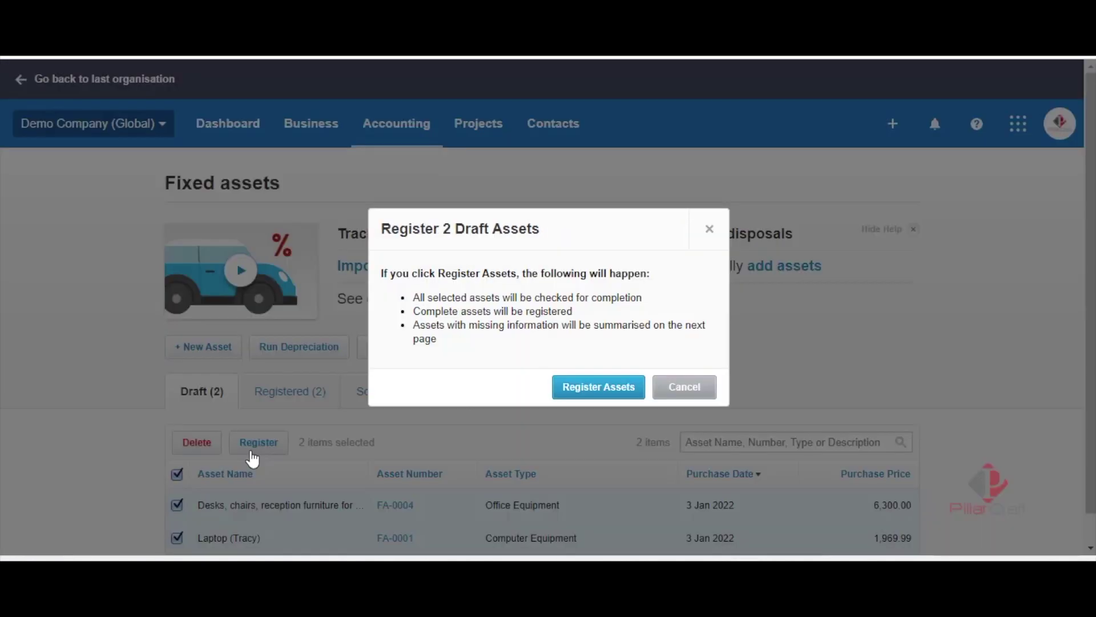
left_click(590, 394)
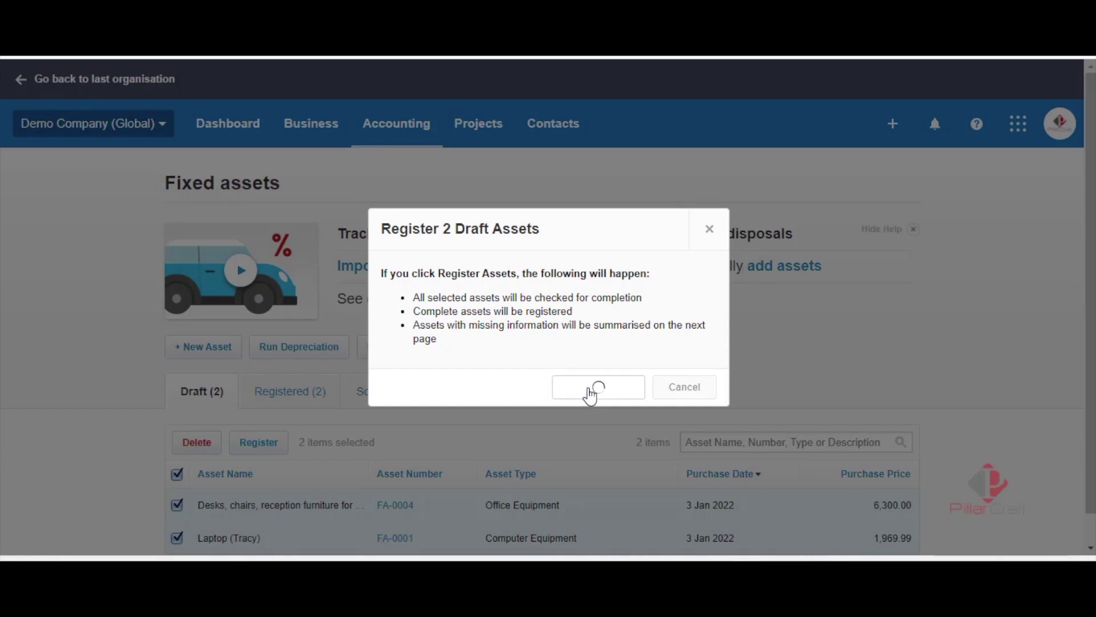
left_click(766, 433)
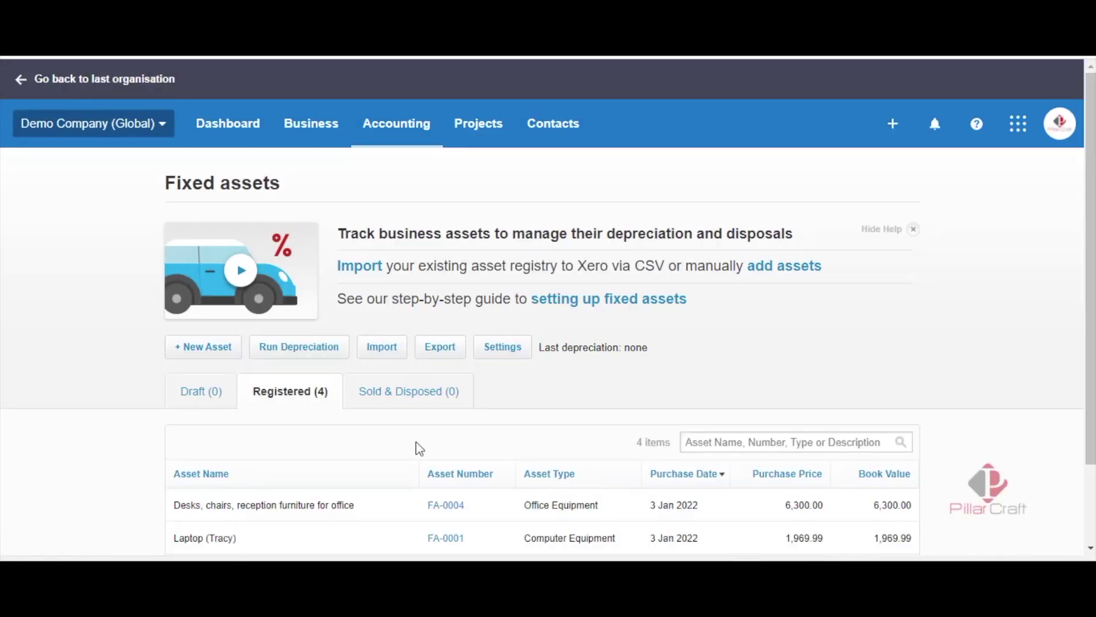
Step: Run depreciation on the fixed assets up to 31 Dec 2021 and confirm it
left_click(318, 357)
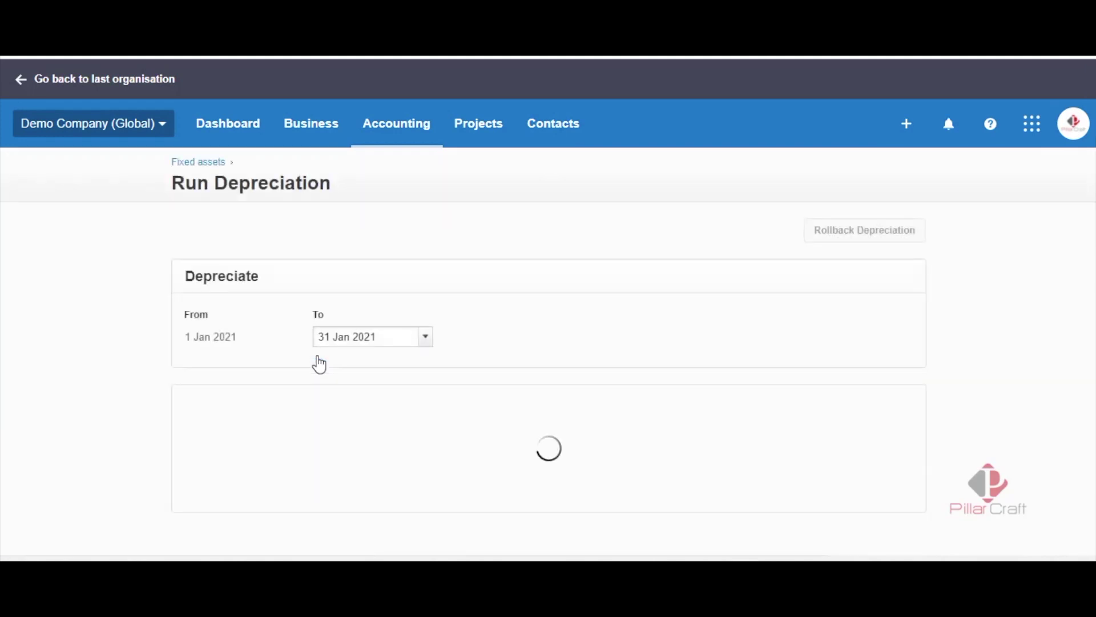
left_click(423, 341)
left_click(423, 341)
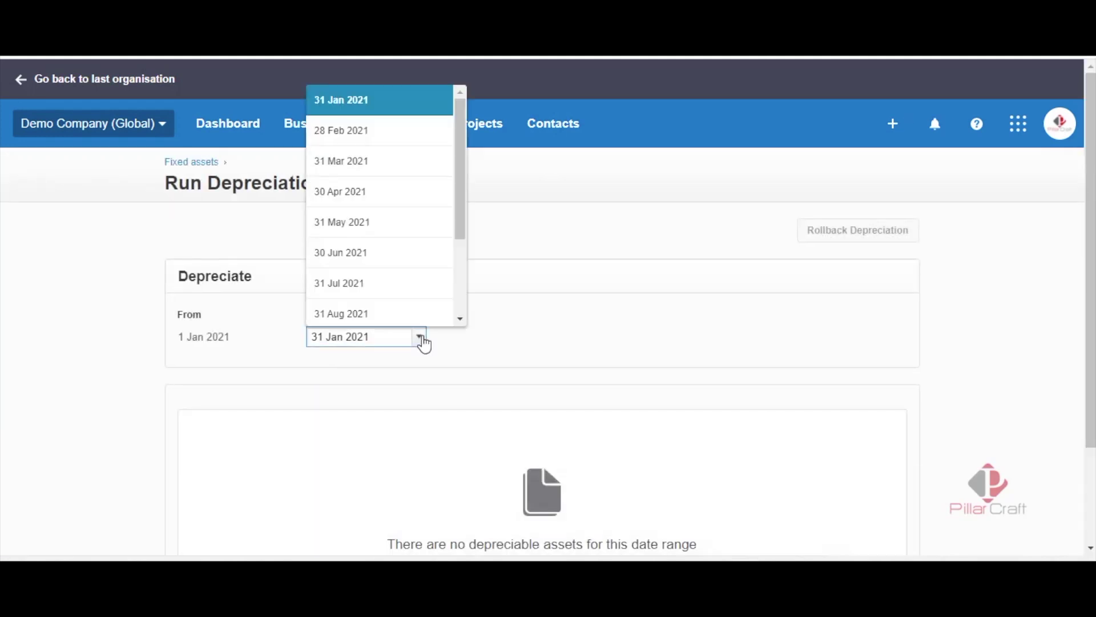
left_click_drag(460, 155, 460, 266)
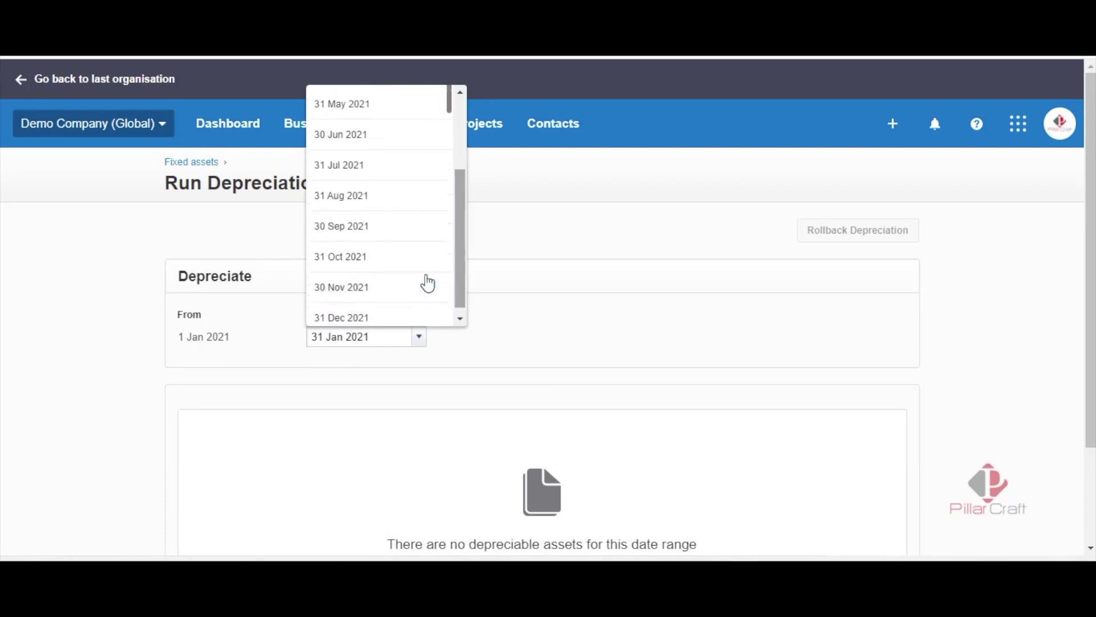
left_click(356, 313)
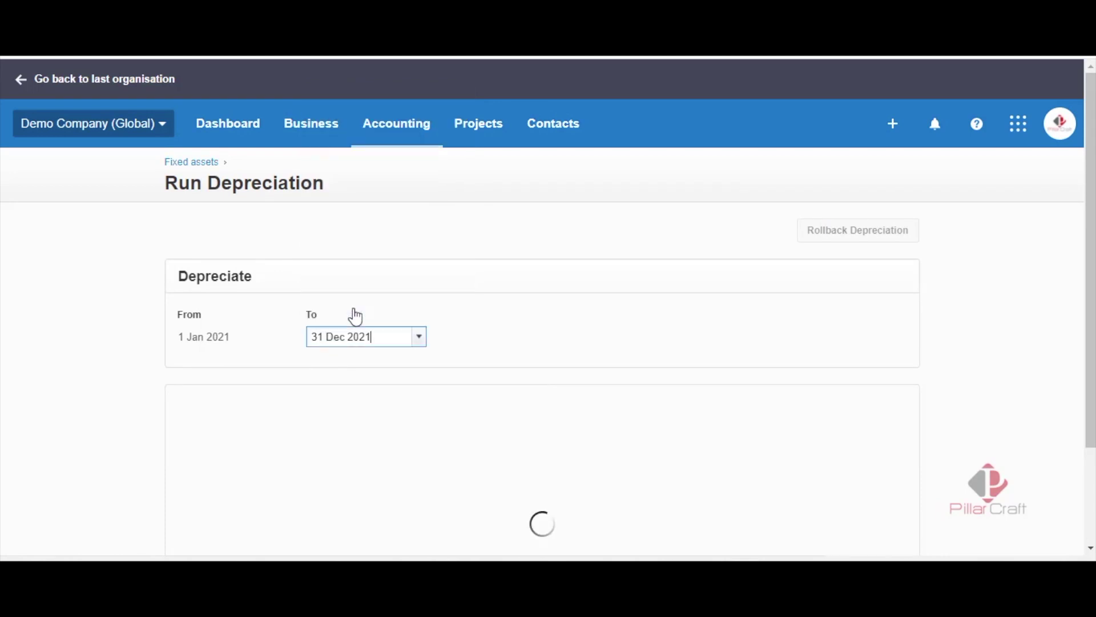
scroll(769, 501, "down", 2)
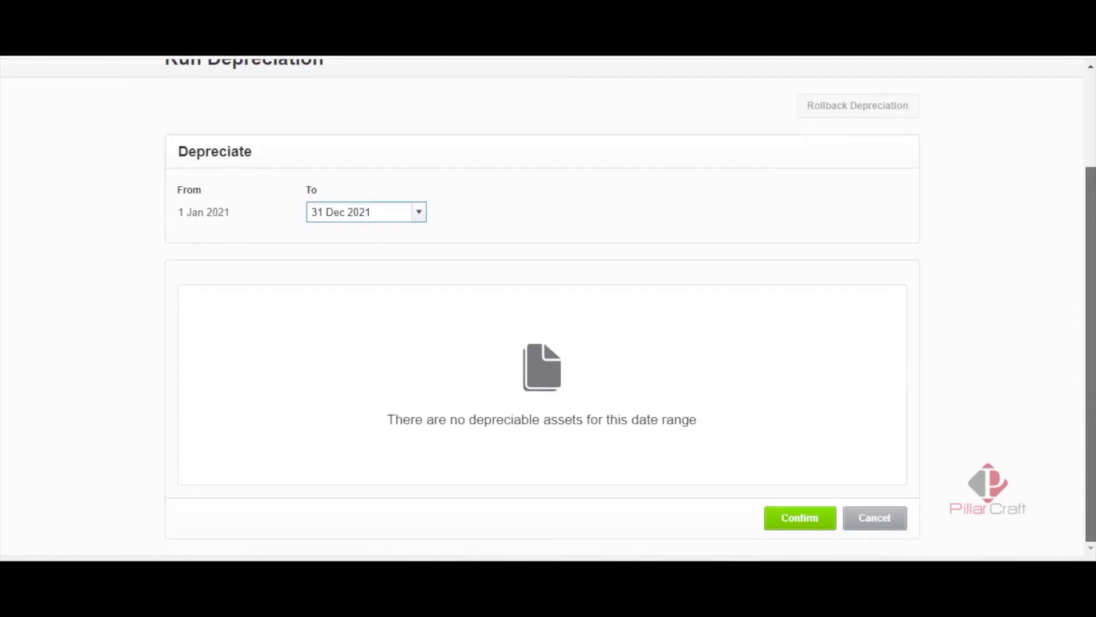
left_click(786, 524)
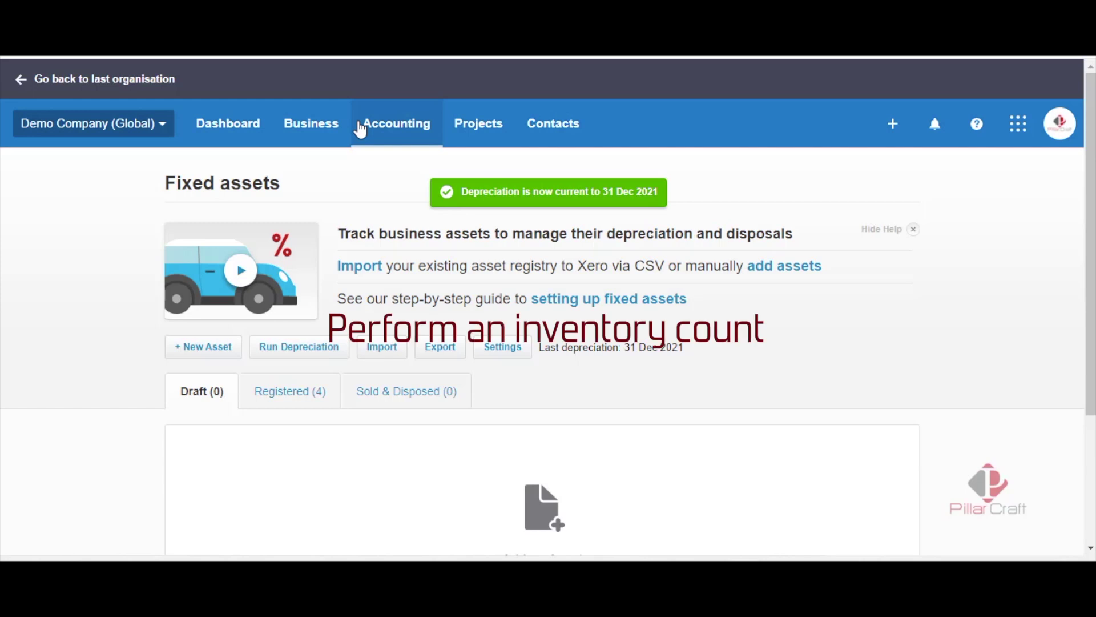
Step: Go to Products and services, dismiss the filter tip, and open the T-Shirt Large Black item
left_click(315, 132)
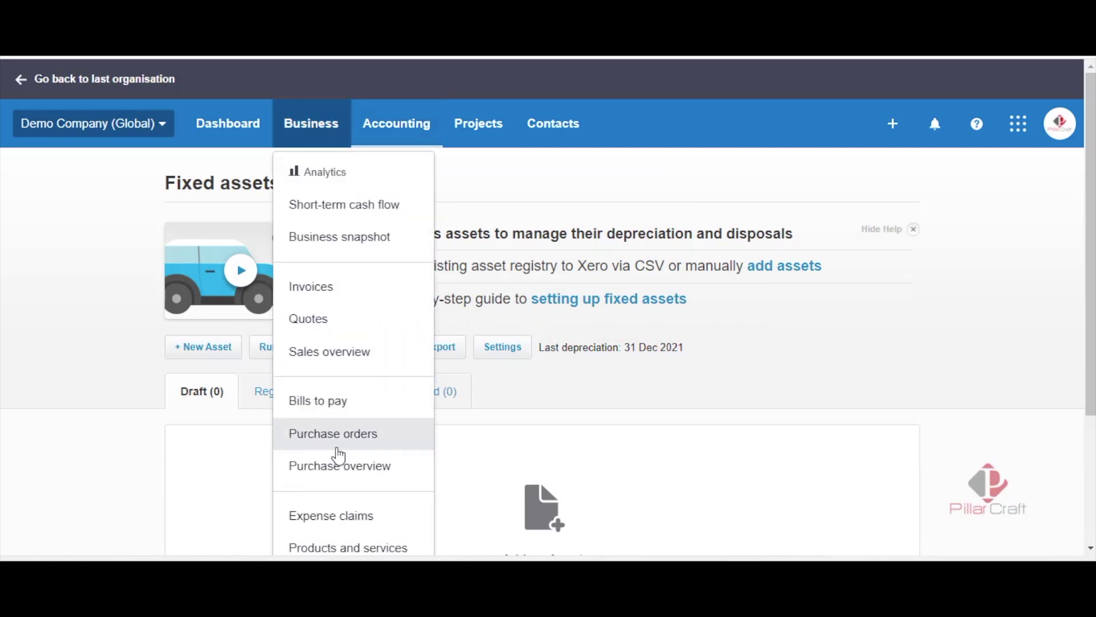
left_click(341, 553)
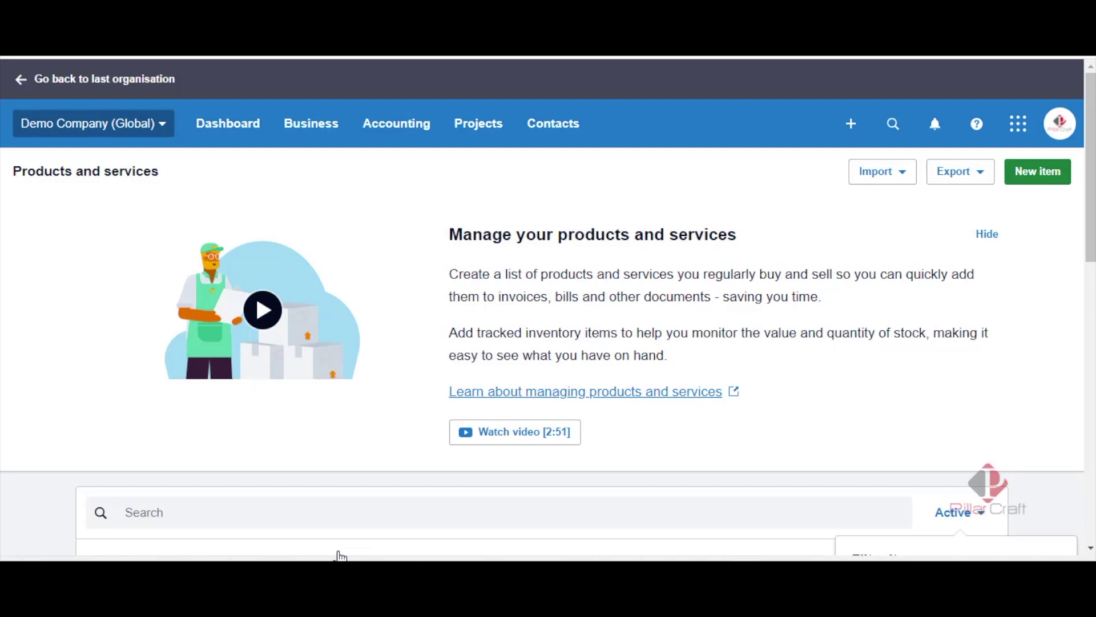
left_click_drag(1089, 182, 1089, 348)
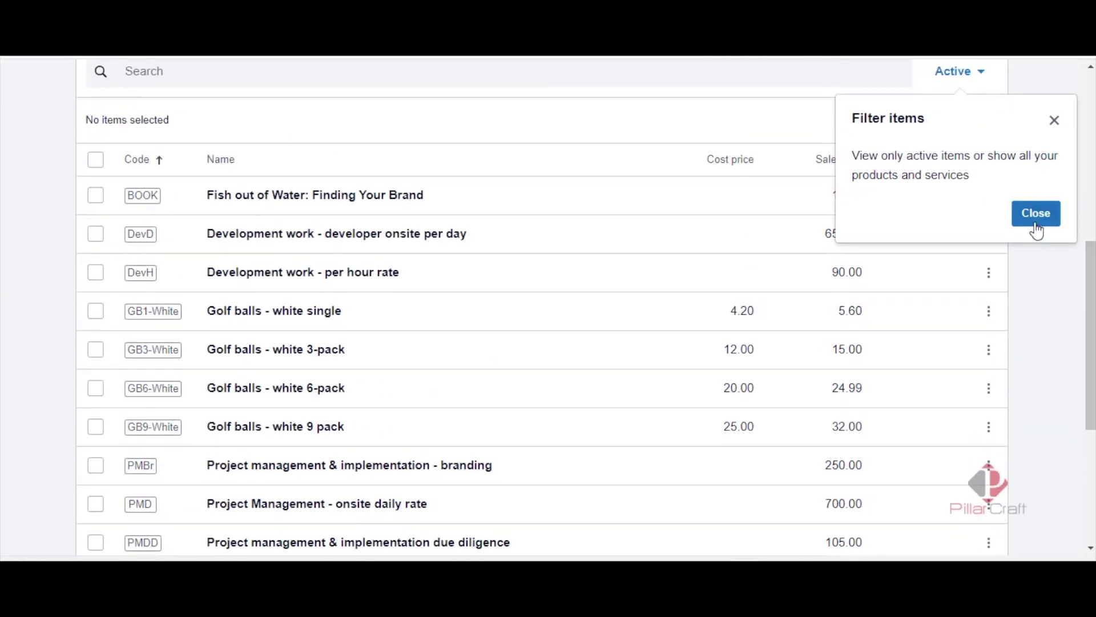
left_click(1037, 223)
left_click_drag(1089, 285, 1089, 400)
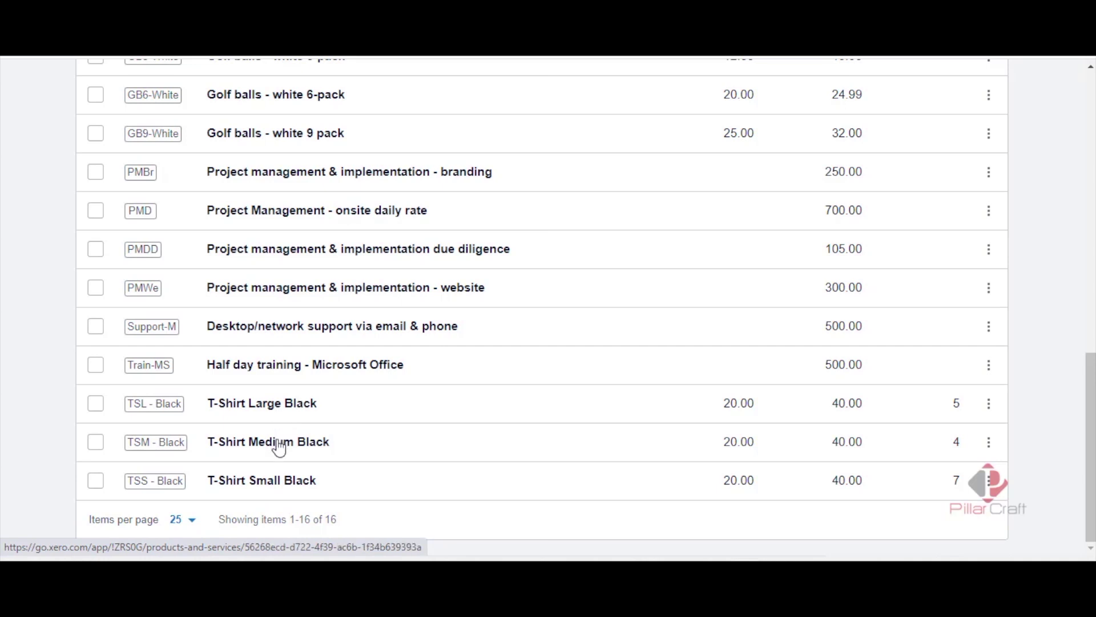
left_click(275, 403)
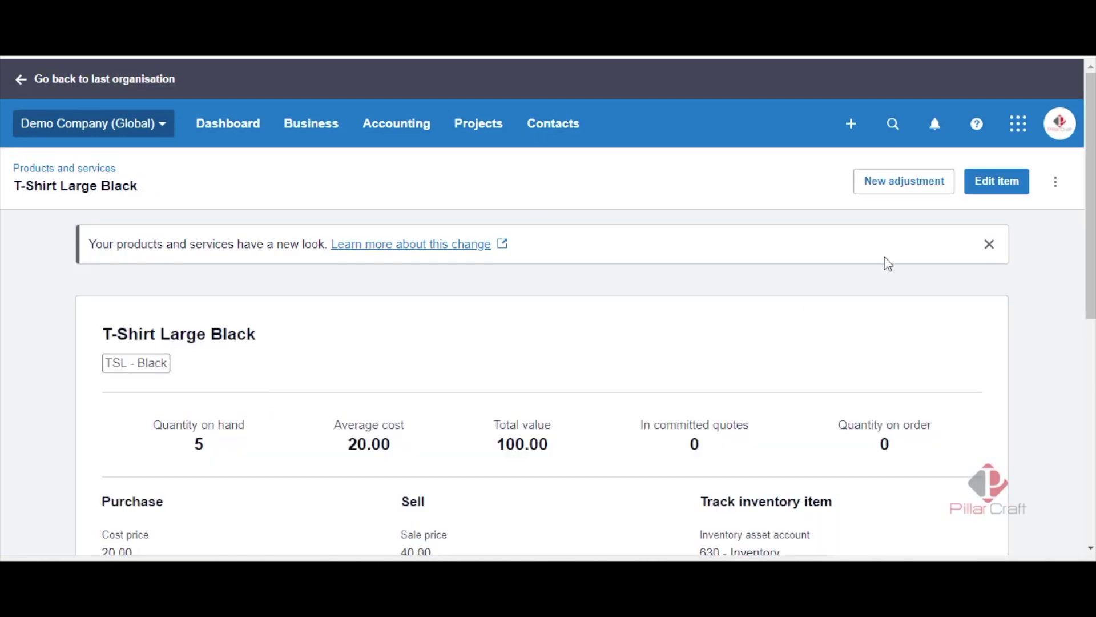
Step: Start a new decrease-quantity adjustment for T-Shirt Large Black and date it 31 Dec 2021
left_click(909, 187)
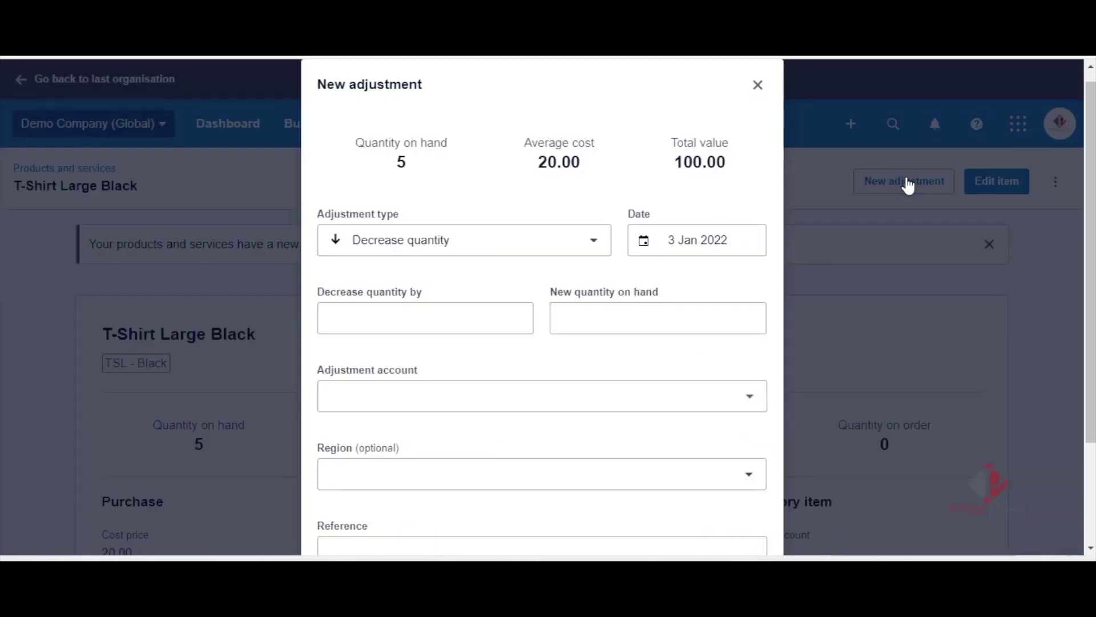
left_click(447, 325)
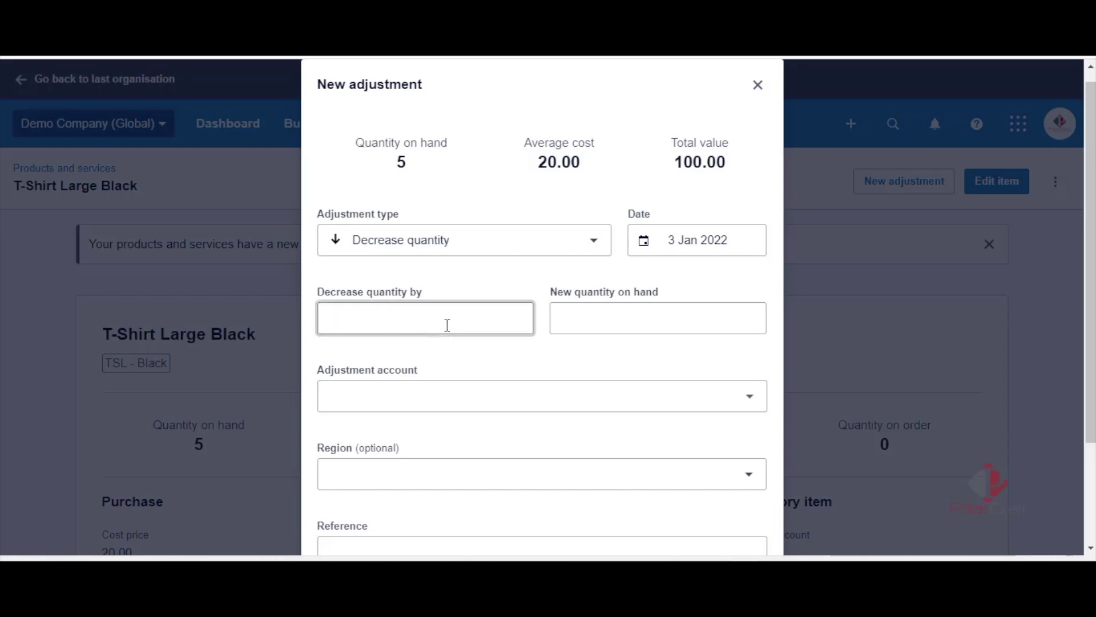
left_click(728, 240)
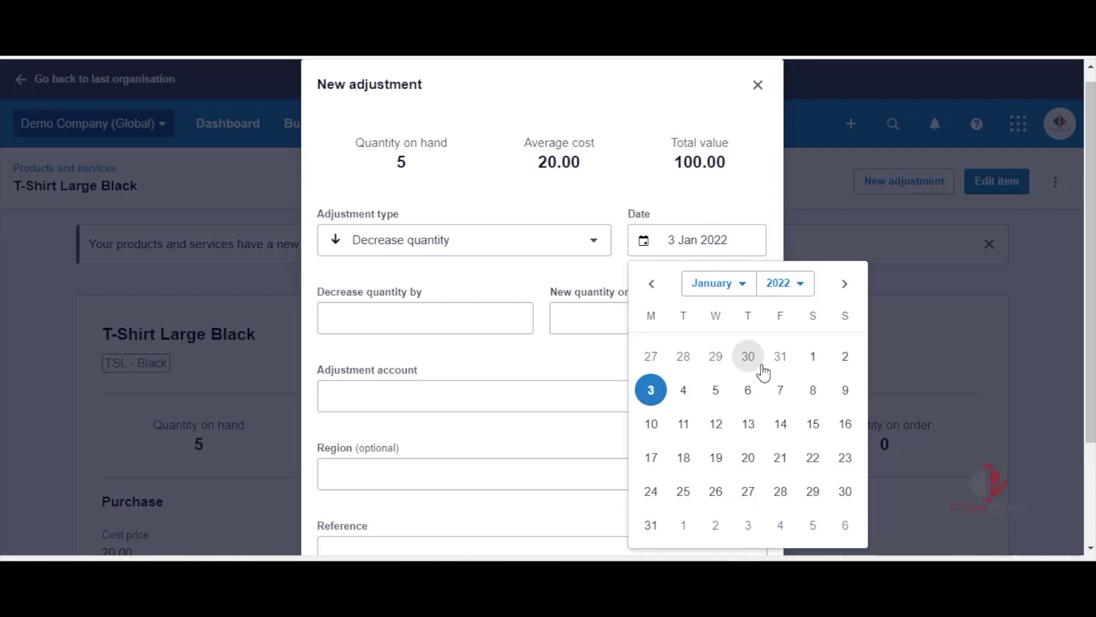
left_click(742, 287)
scroll(741, 252, "down", 1)
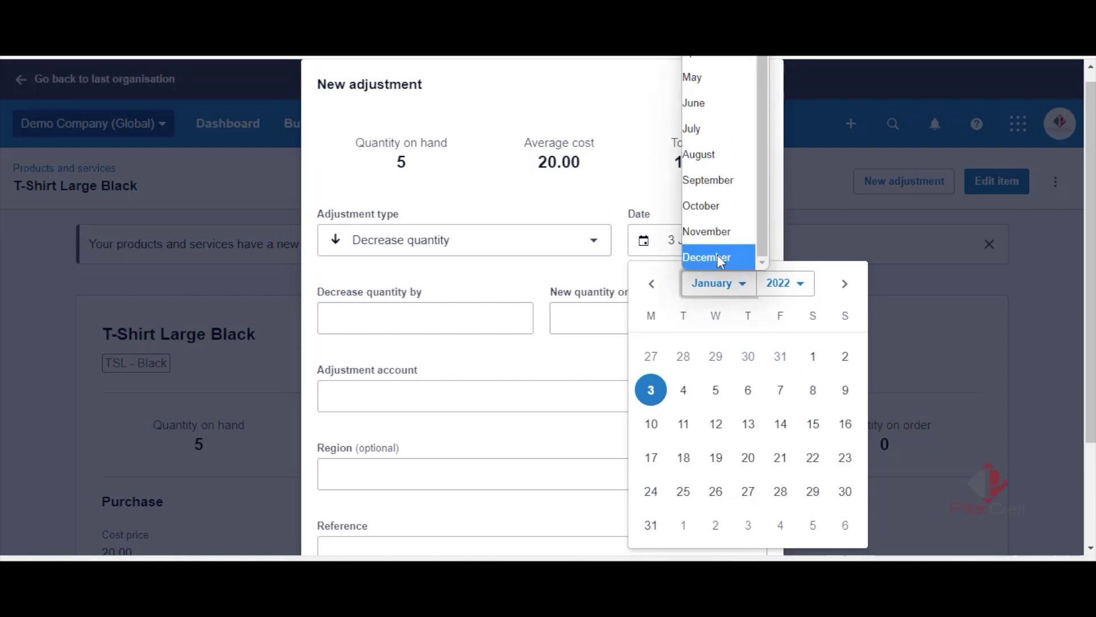
left_click(719, 255)
left_click(771, 291)
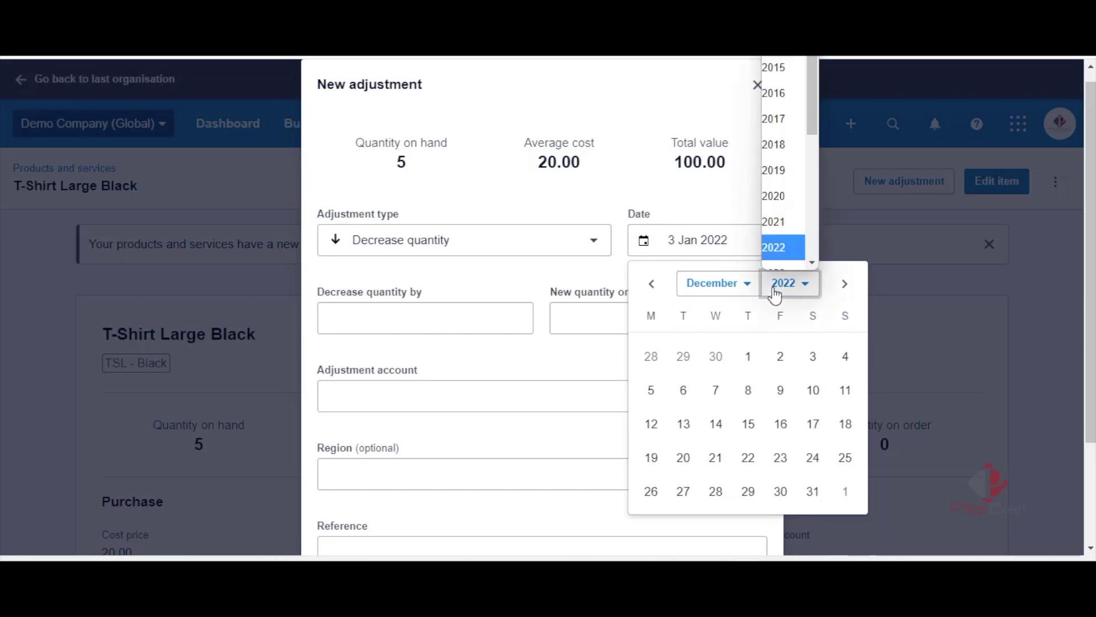
scroll(779, 222, "down", 1)
left_click(776, 203)
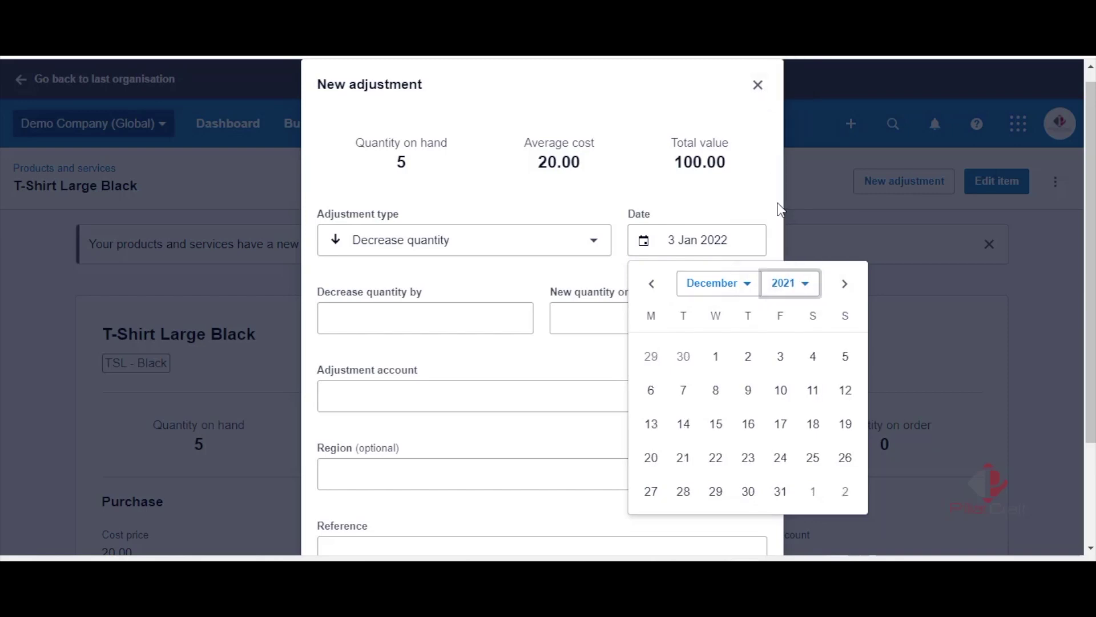
left_click(780, 492)
Step: Decrease the quantity by 1 against adjustment account 310 - Cost of Goods Sold and go to the reference field
left_click(397, 314)
type("1")
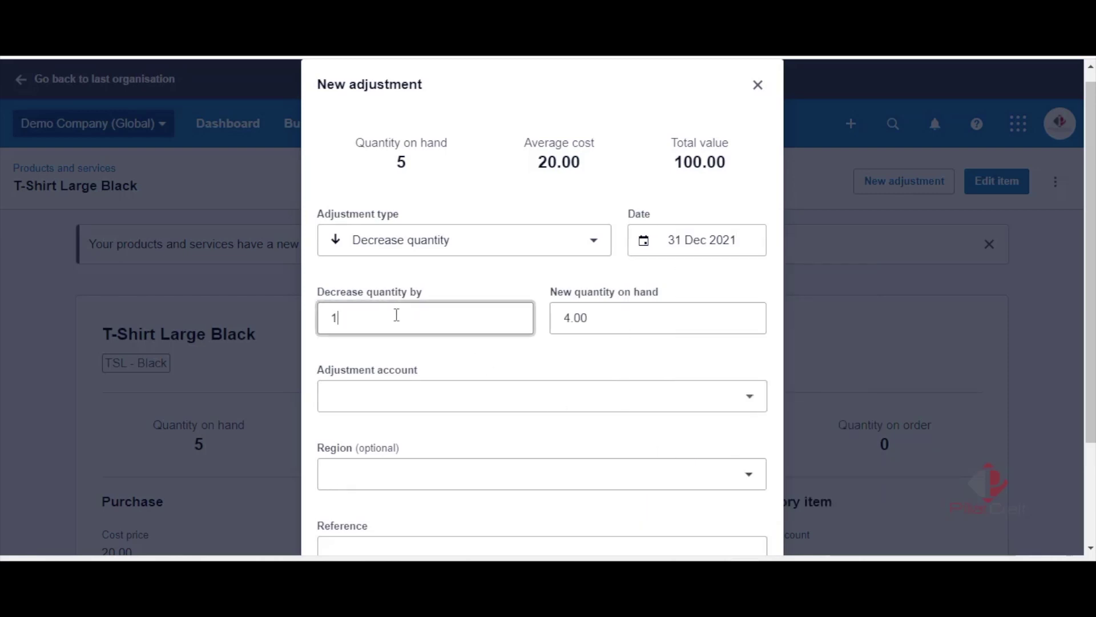
left_click(404, 414)
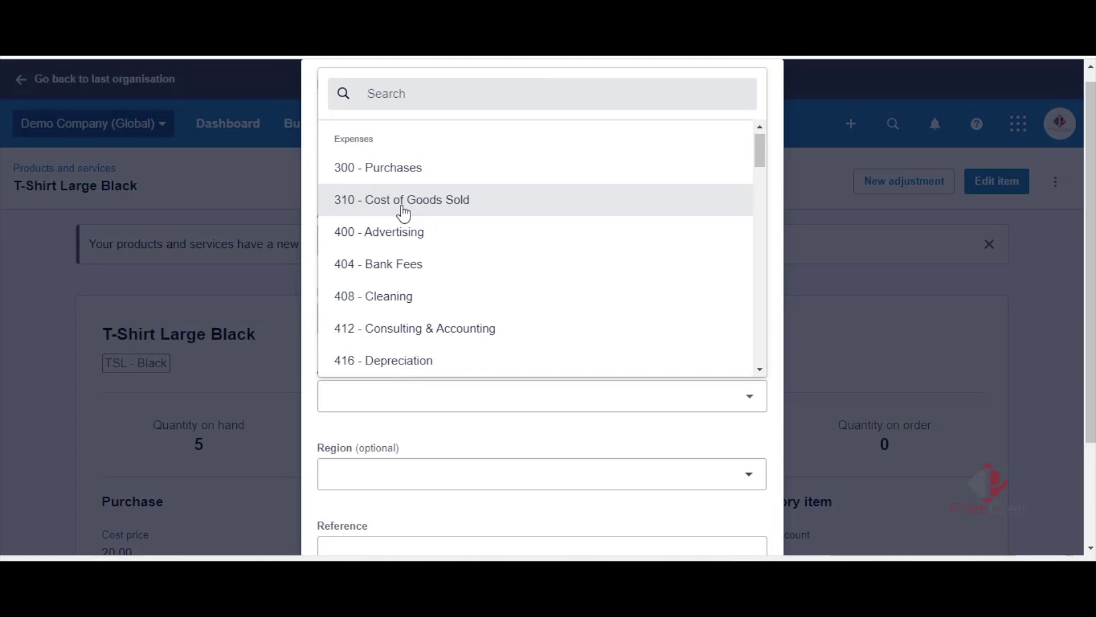
left_click(403, 213)
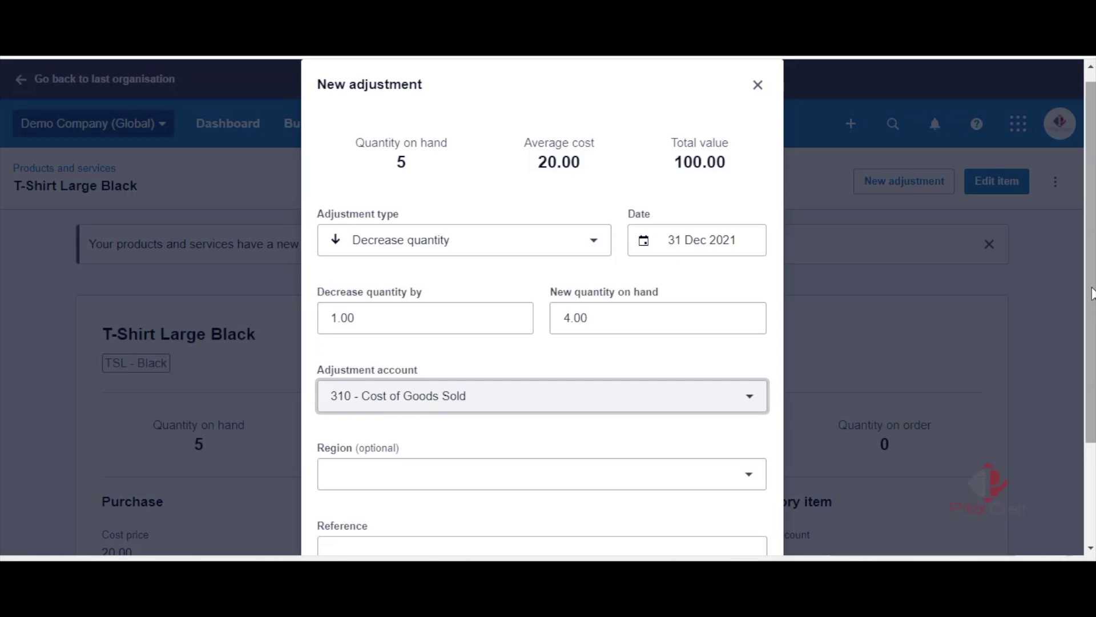
scroll(1092, 307, "down", 1)
scroll(1091, 307, "down", 3)
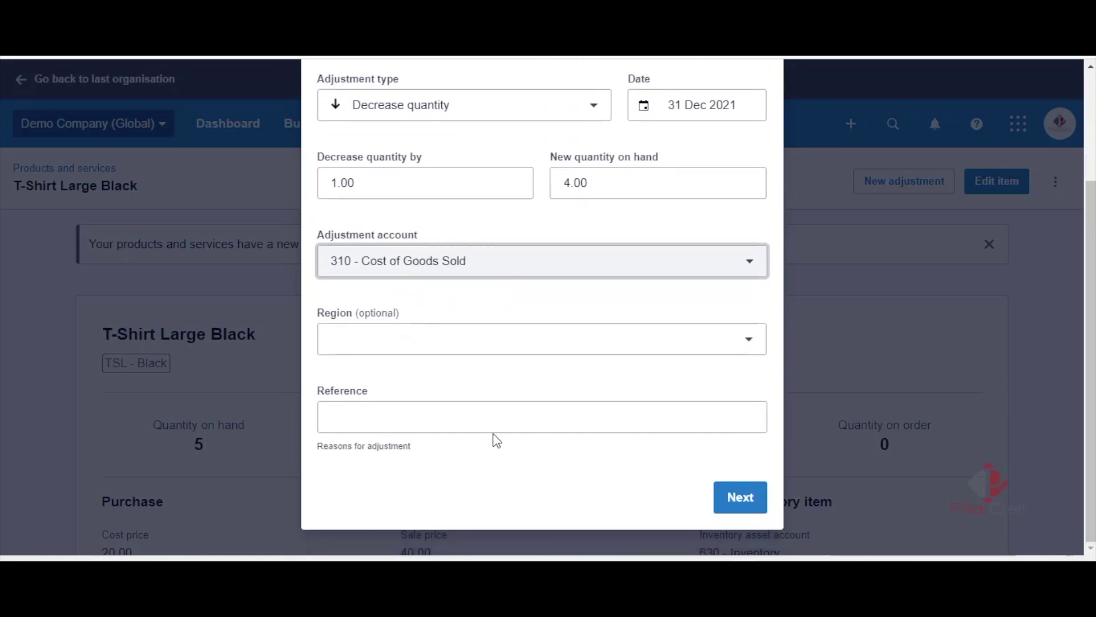
left_click(476, 424)
type("Theft")
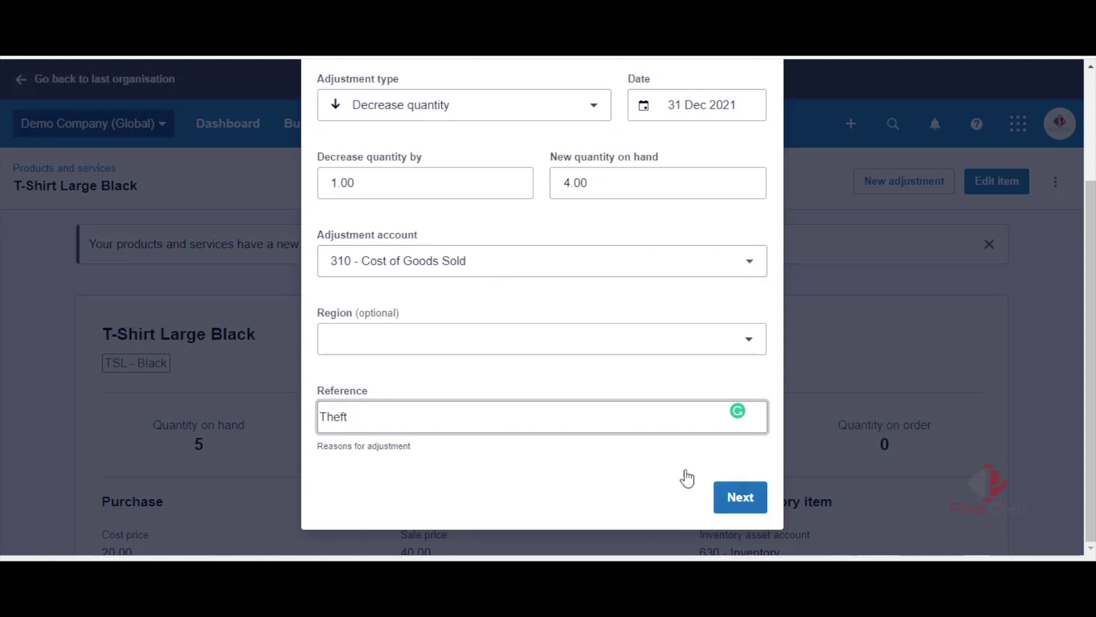
key("BackSpace")
key("BackSpace")
key("BackSpace")
key("BackSpace")
key("BackSpace")
Step: Enter "Mix up" as the adjustment reference and post the adjustment
type("Mix up")
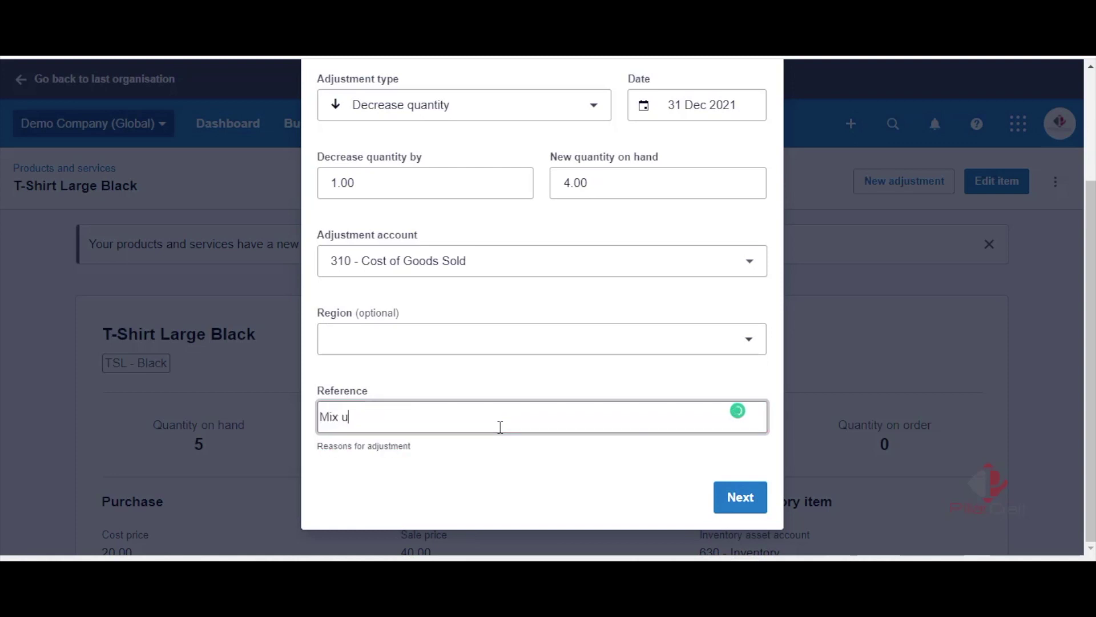
left_click(739, 497)
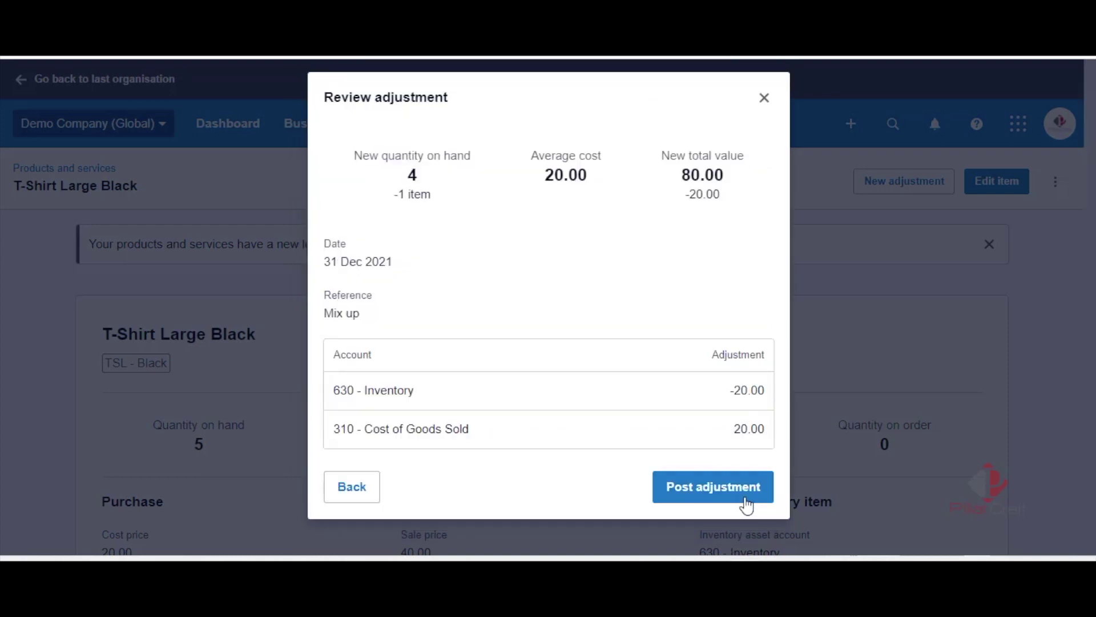
left_click(717, 494)
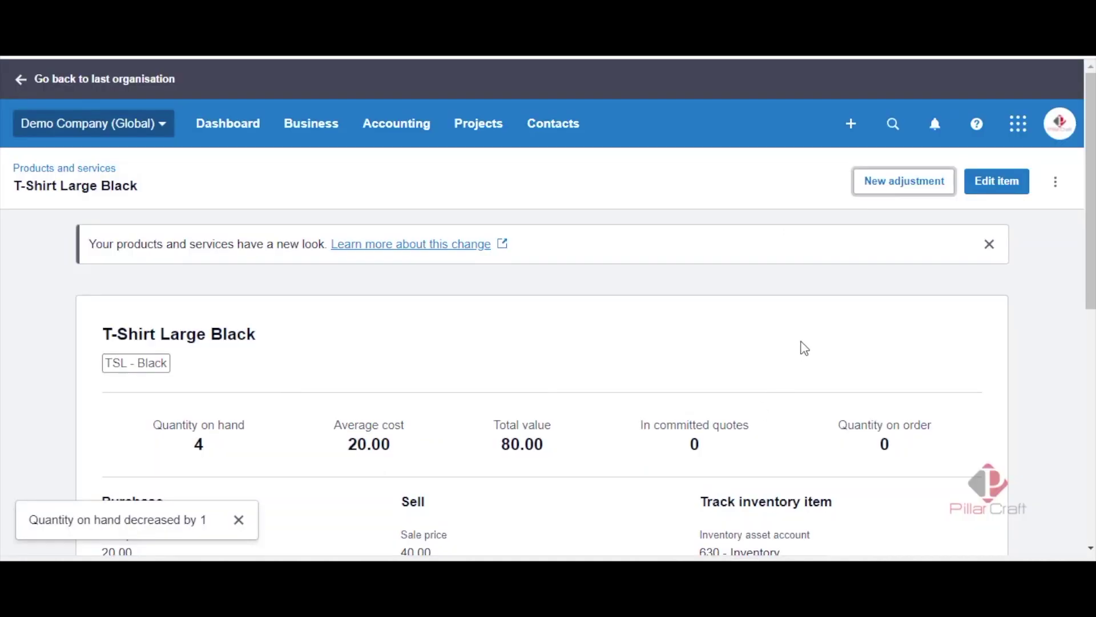
Step: Return to the Products and services list and open the T-Shirt Medium Black item
left_click(77, 169)
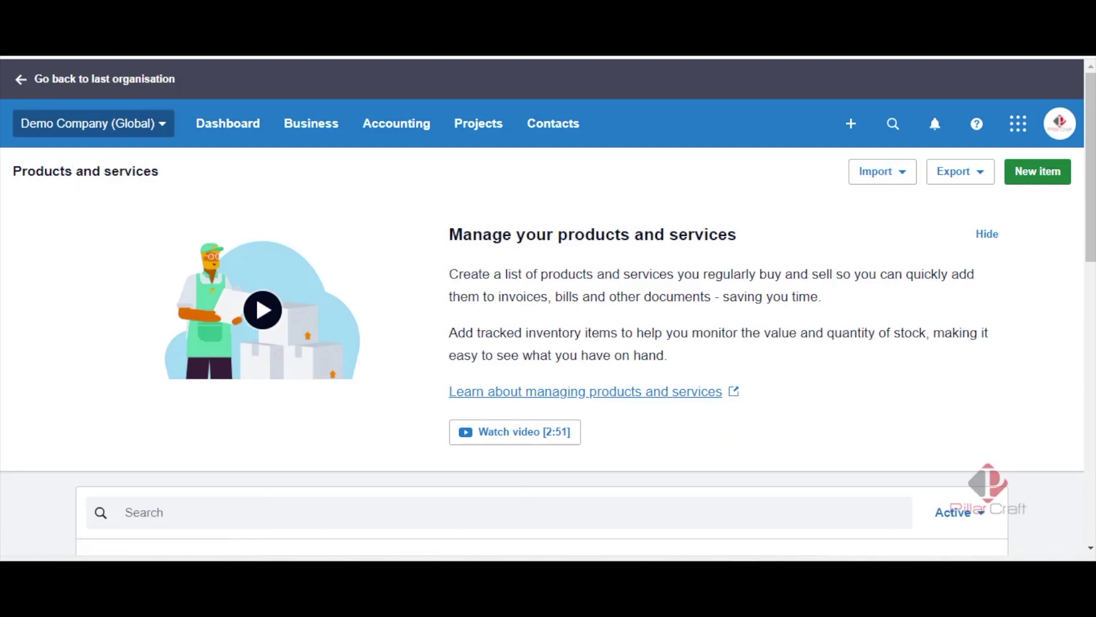
scroll(548, 309, "down", 10)
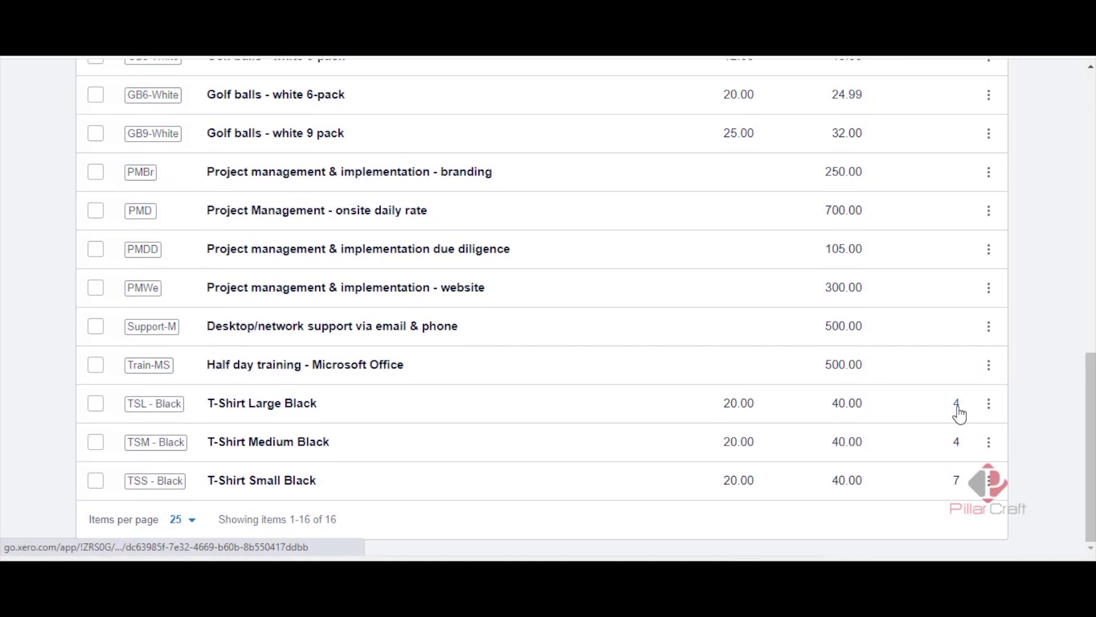
left_click(989, 444)
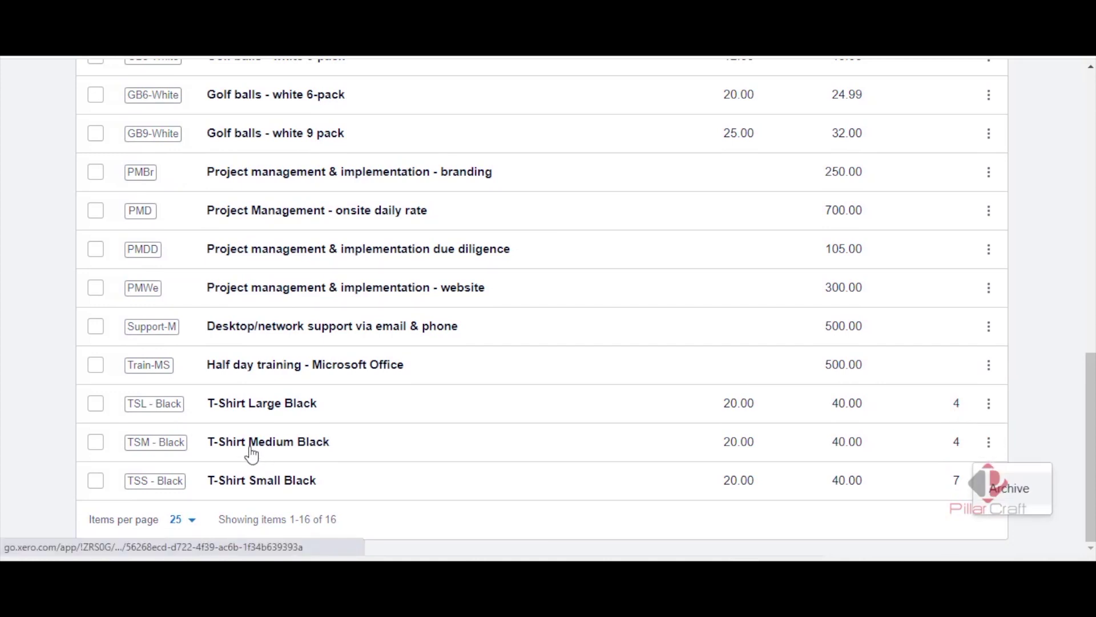
left_click(249, 447)
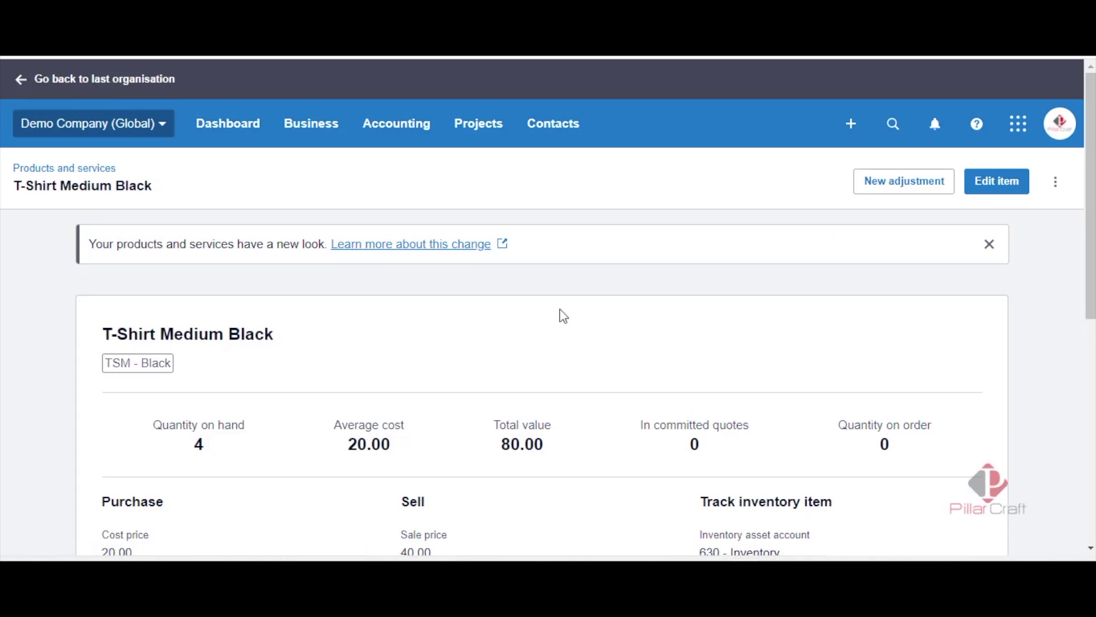
Step: Start a new adjustment for T-Shirt Medium Black with the adjustment type Increase quantity
left_click(904, 188)
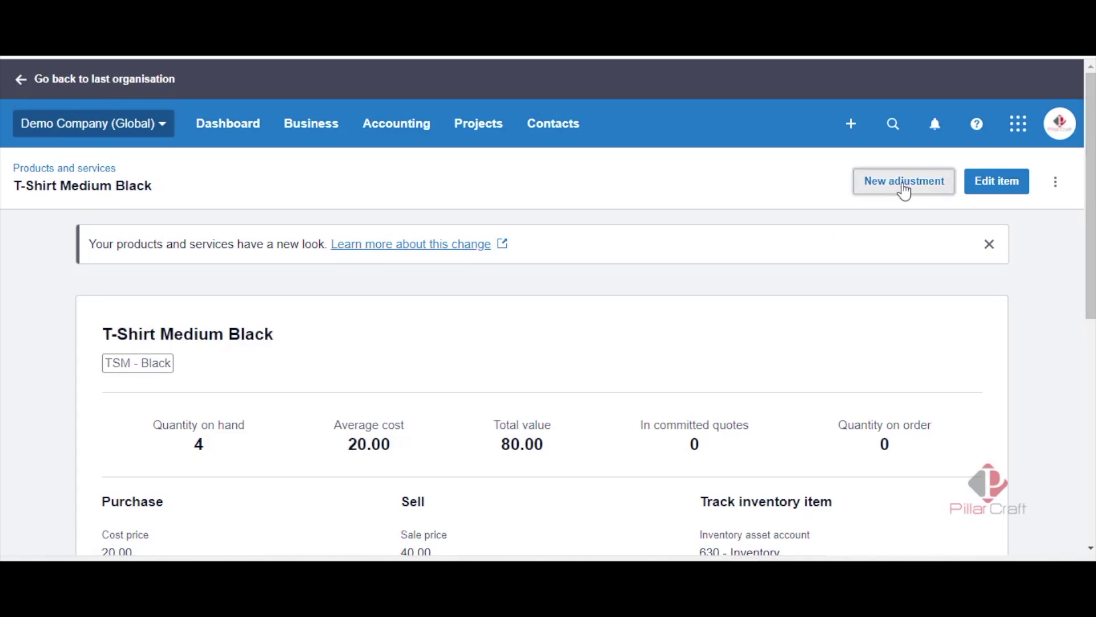
left_click(541, 255)
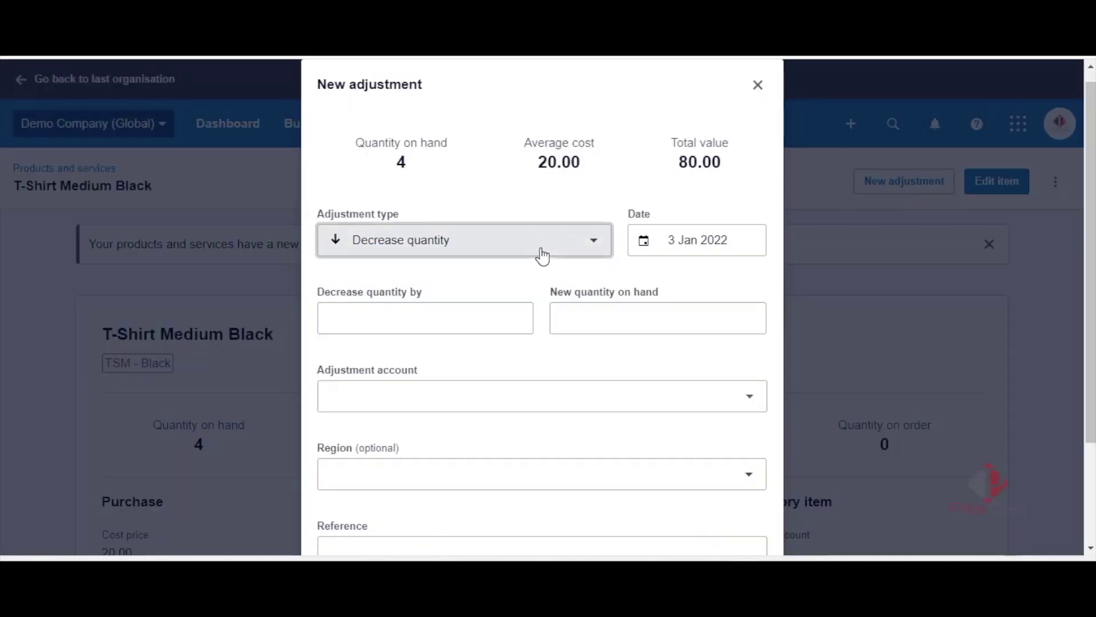
left_click(455, 321)
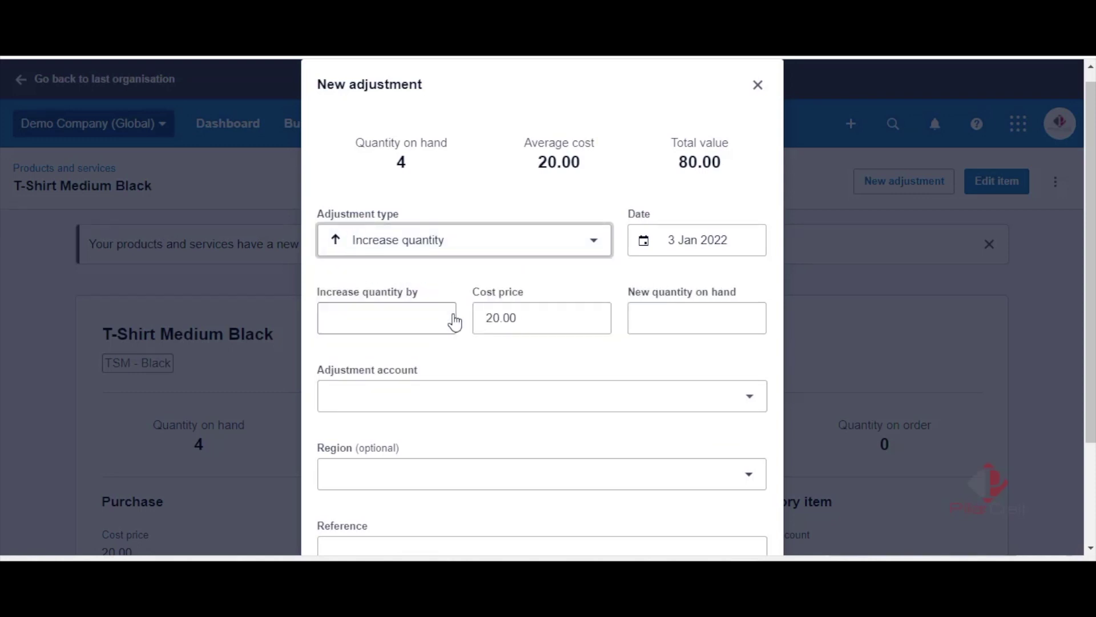
Step: Increase the quantity by 1 against adjustment account 310 - Cost of Goods Sold
left_click(432, 323)
type("1")
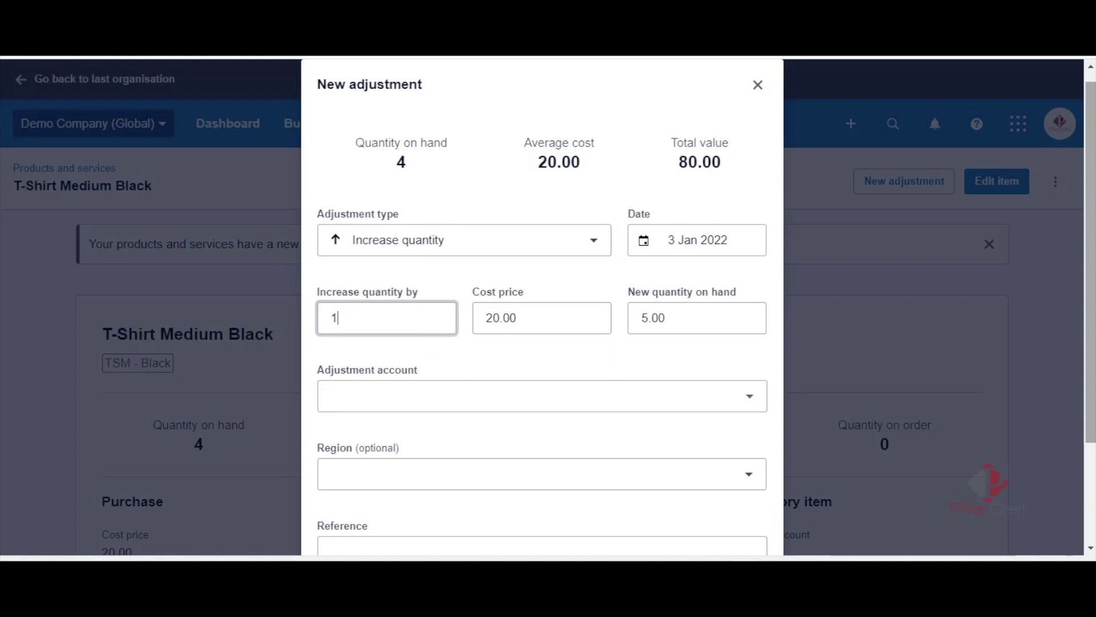
left_click(692, 408)
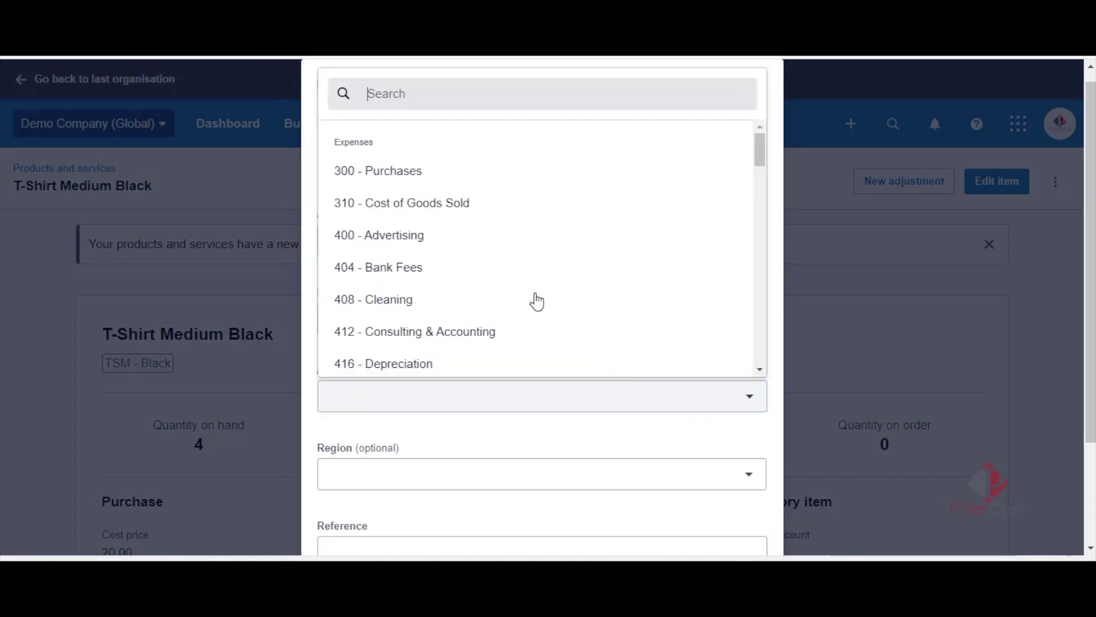
left_click(423, 204)
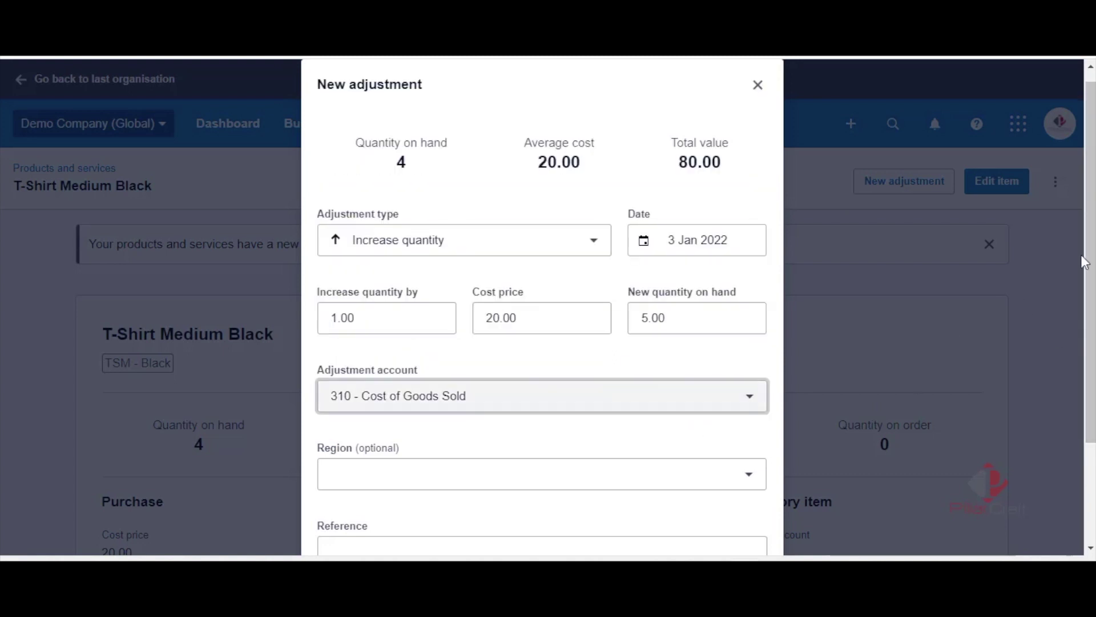
Step: Enter "Mix Up" as the reason for the quantity increase and post the adjustment
scroll(1084, 263, "down", 3)
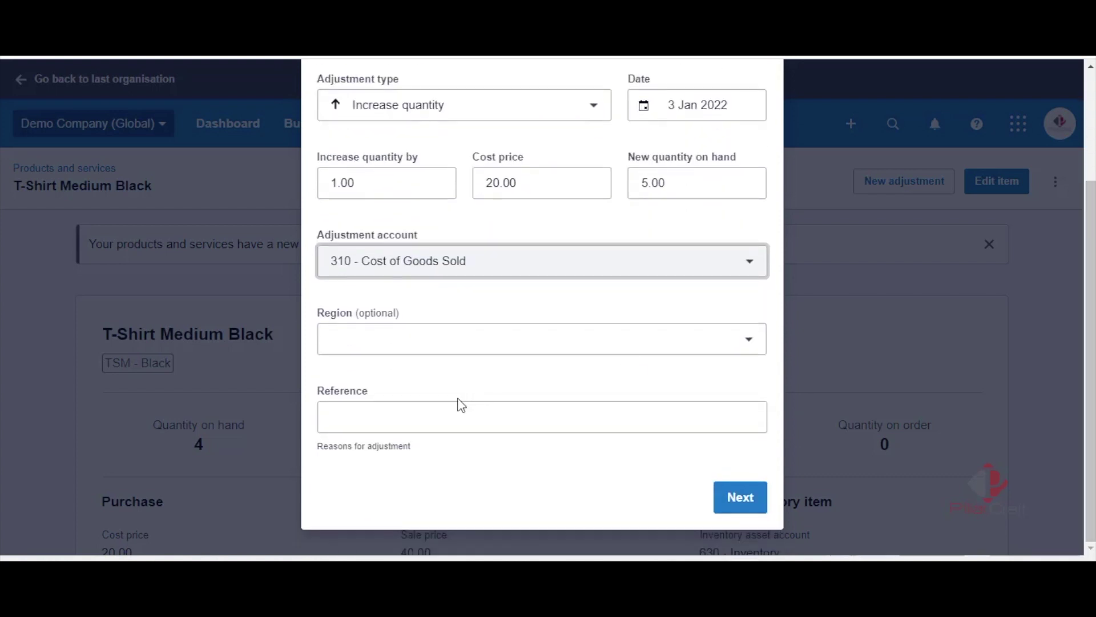
left_click(427, 415)
type("Mix Up")
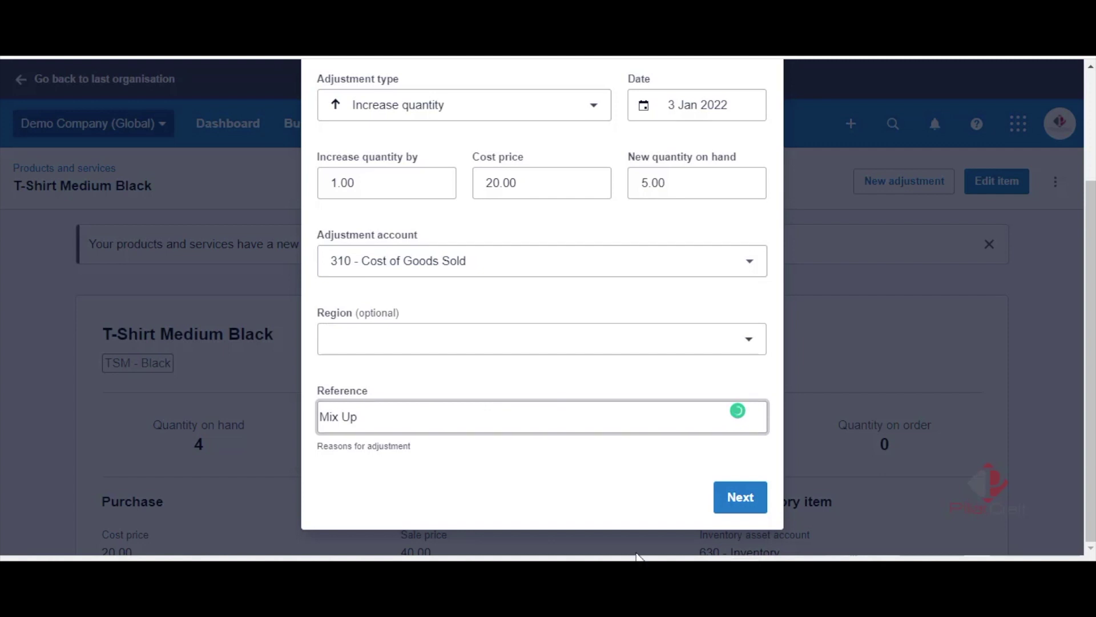
left_click(751, 498)
left_click(711, 489)
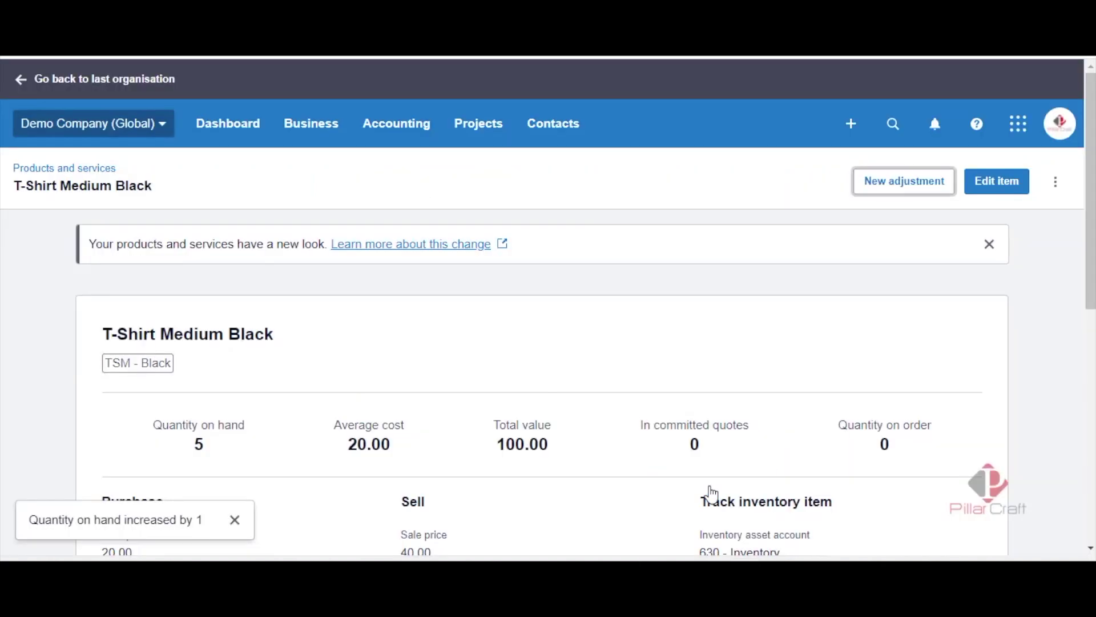
Step: Return to the Products and services list and check the quantities of the T-shirt items
left_click(80, 168)
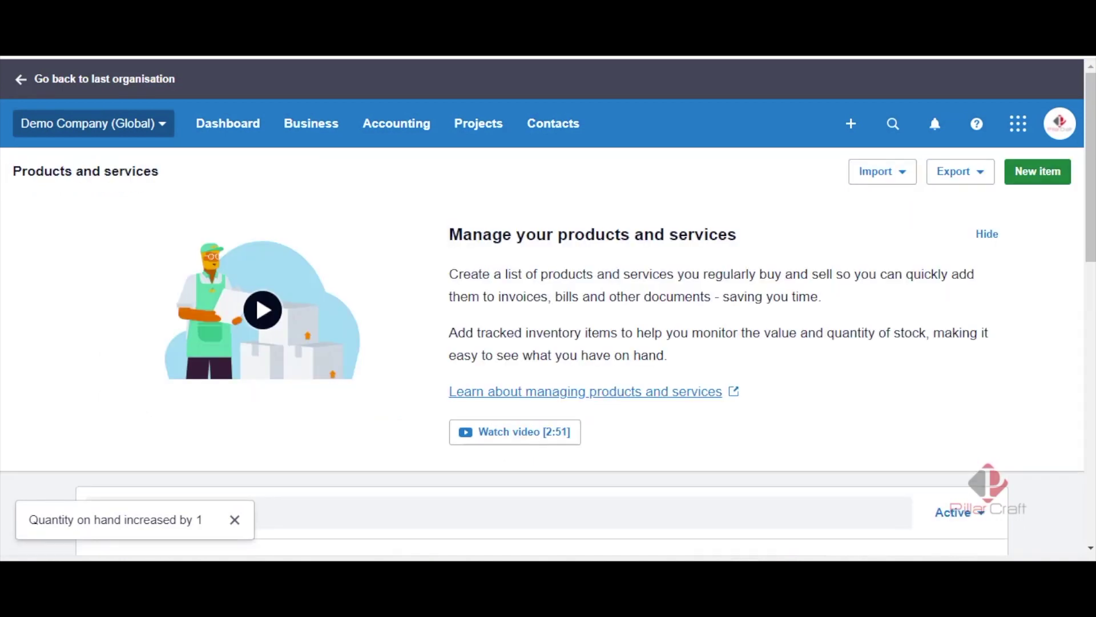
left_click_drag(1090, 171, 1094, 484)
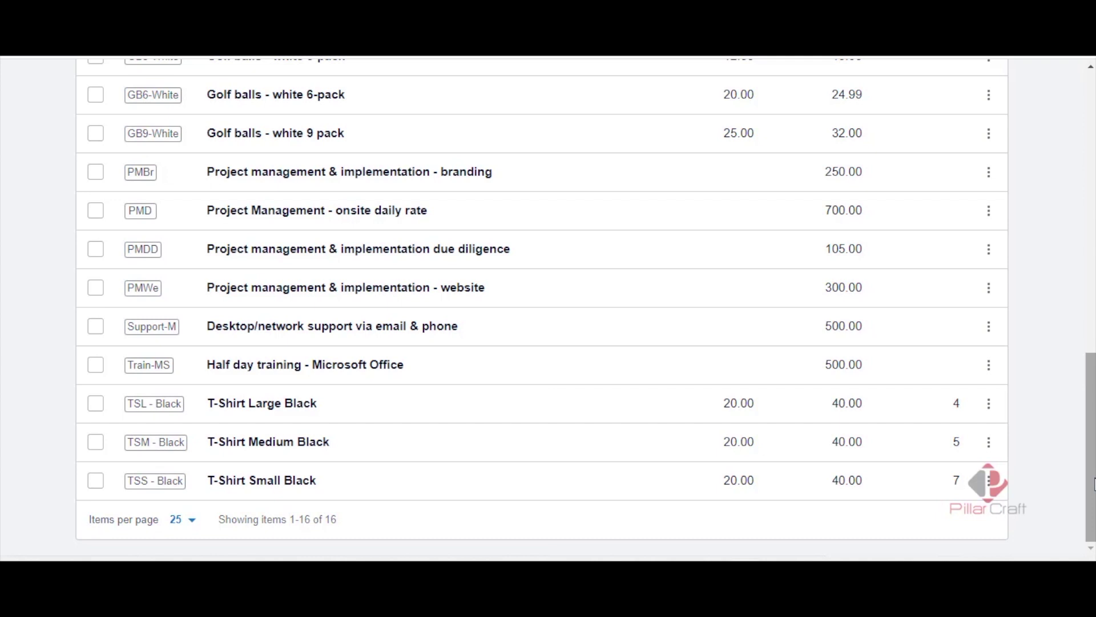
left_click_drag(1093, 485, 1093, 392)
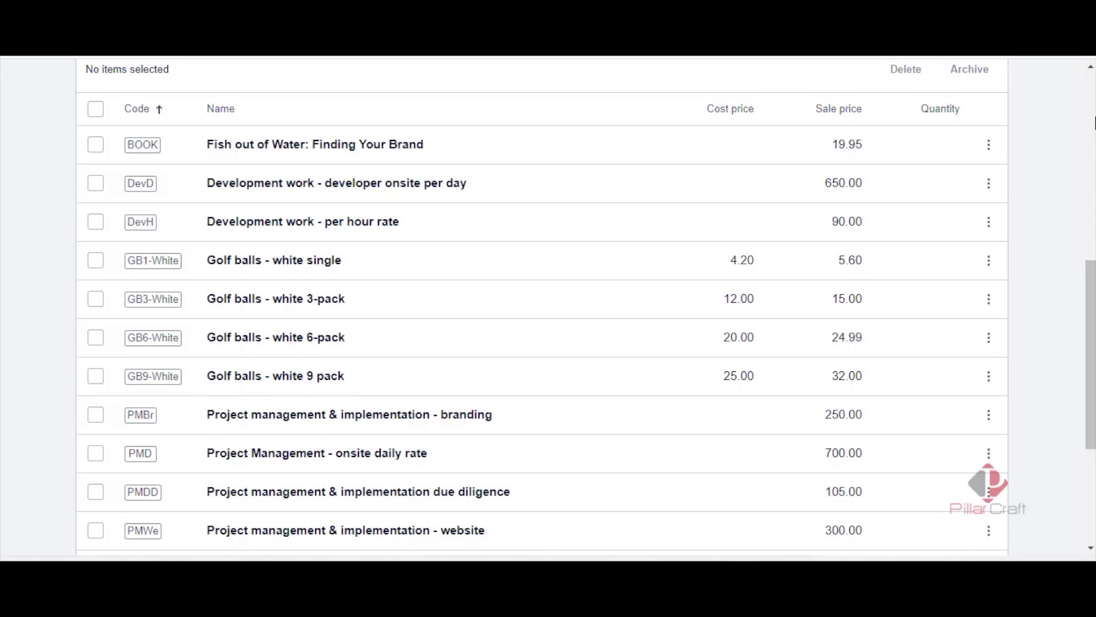
left_click(1093, 119)
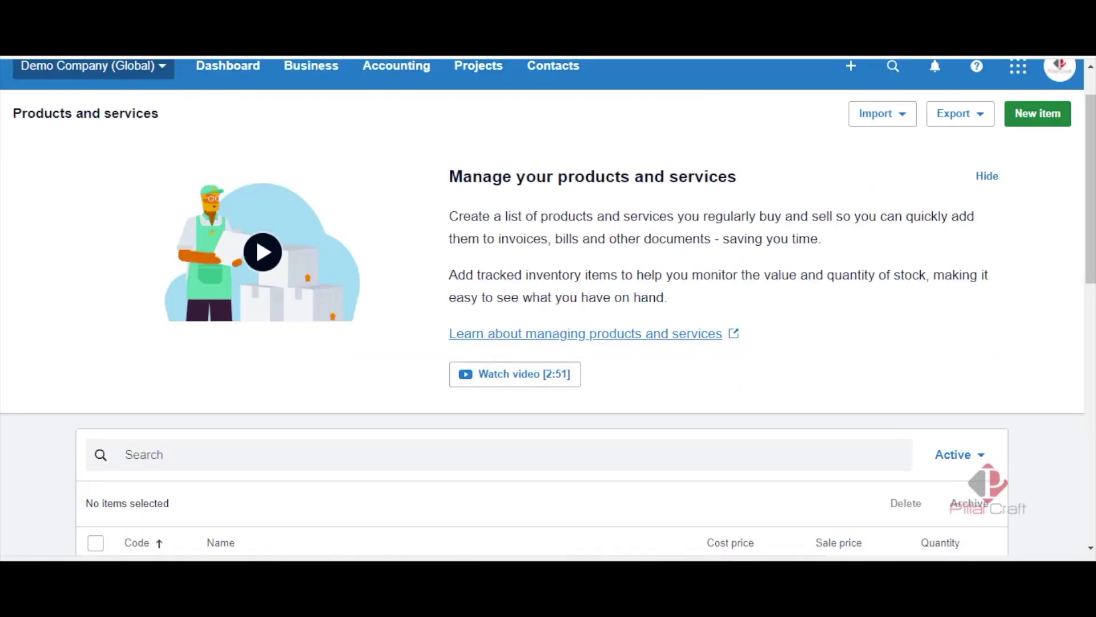
Step: Go back to the dashboard and open the Profit and Loss report from the accounting reports
left_click(224, 81)
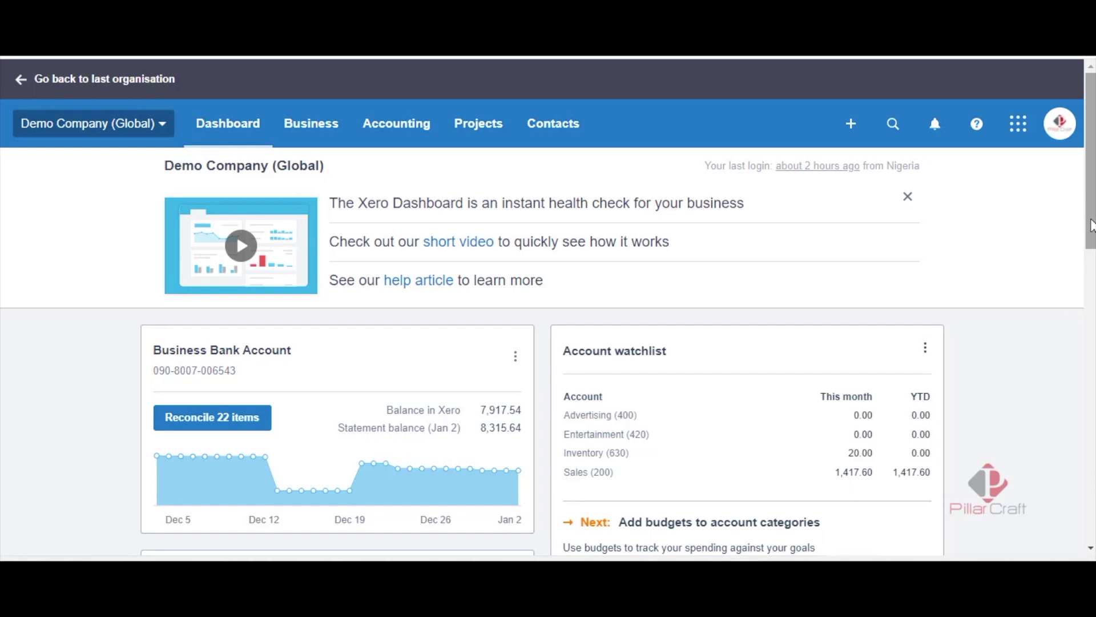
mouse_move(1092, 225)
left_mouse_down()
mouse_move(1092, 377)
mouse_move(1092, 224)
left_mouse_up()
left_click(372, 138)
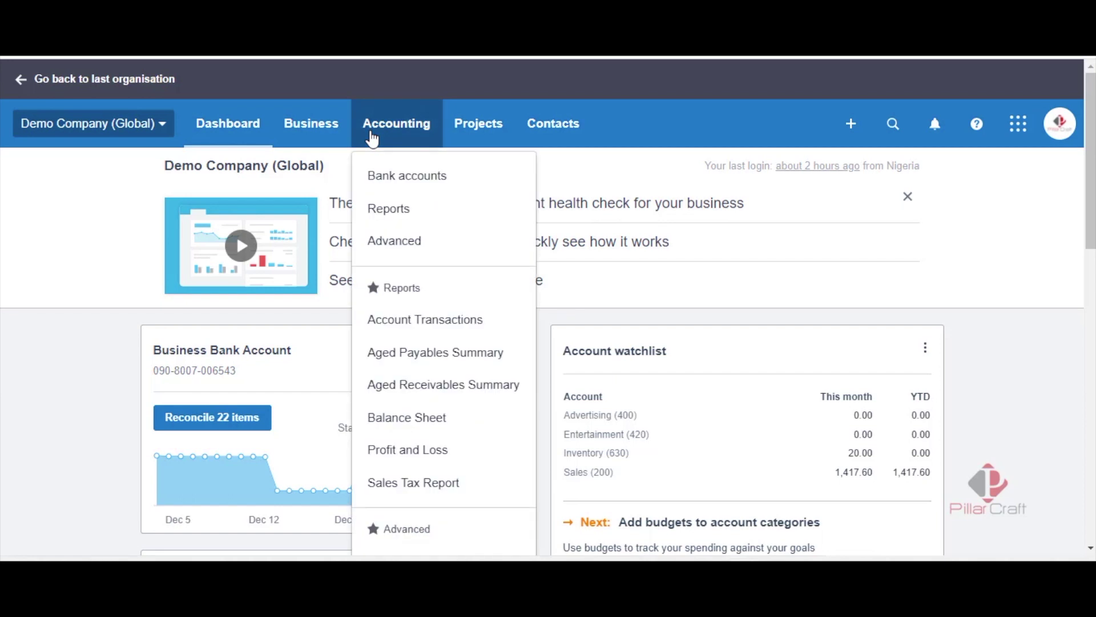
left_click(375, 212)
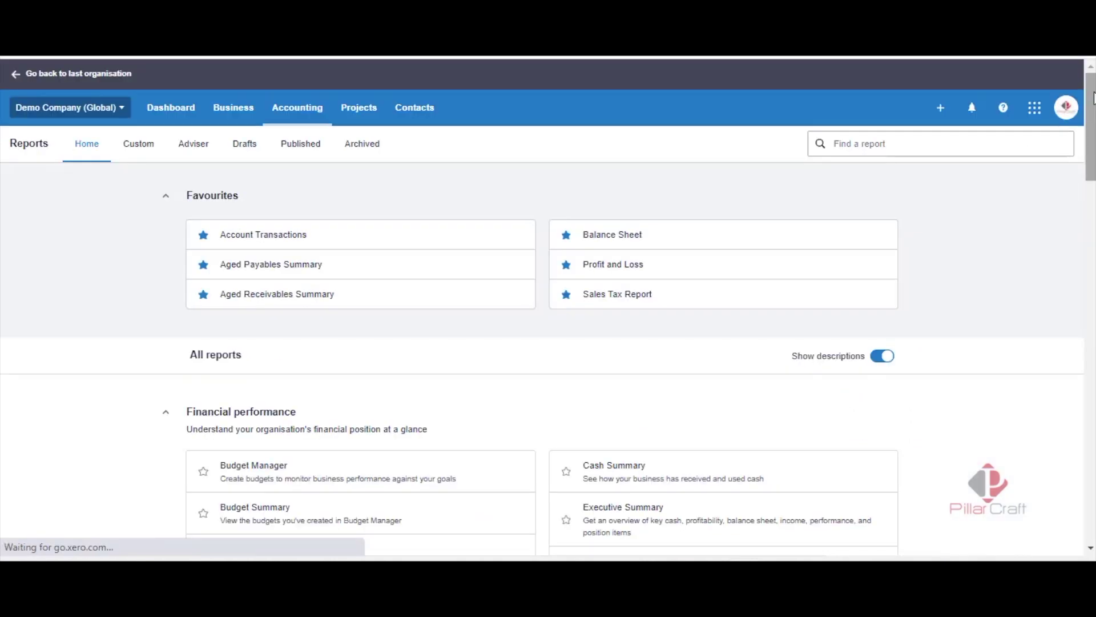
left_click_drag(1094, 98, 1092, 127)
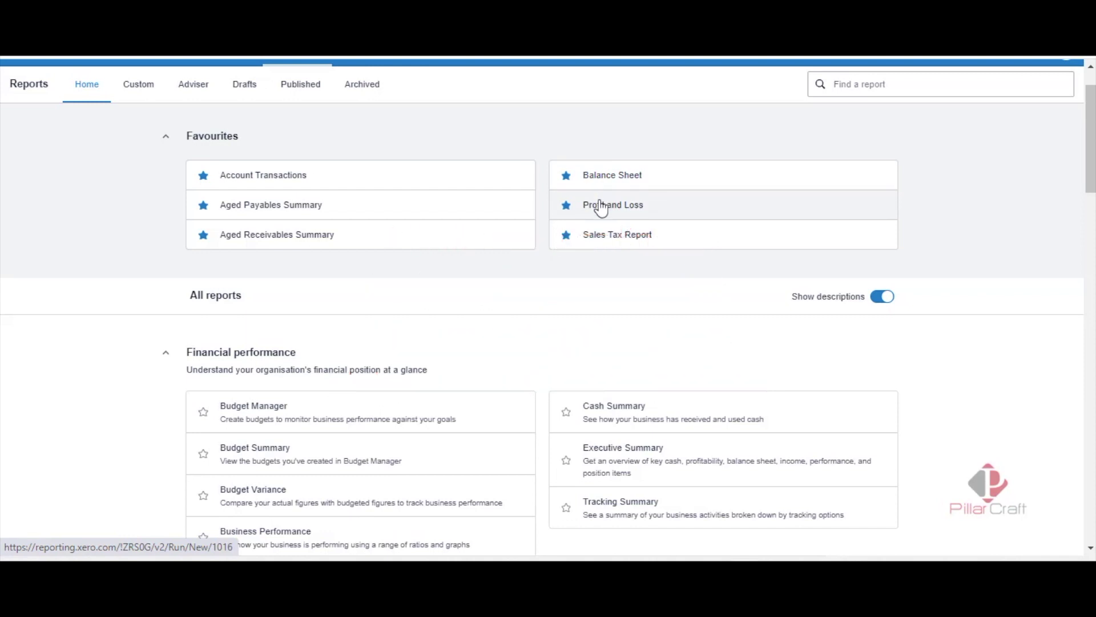
left_click(602, 209)
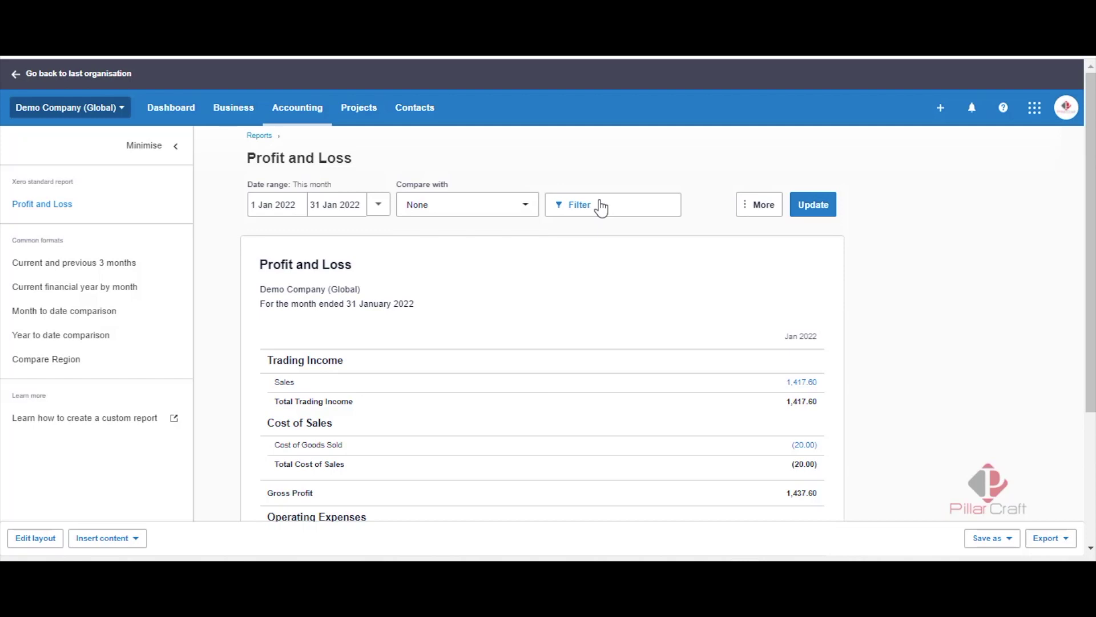
Step: Set the Profit and Loss date range to last month, 1 Dec 2021 to 31 Dec 2021, and refresh the report
left_click(378, 206)
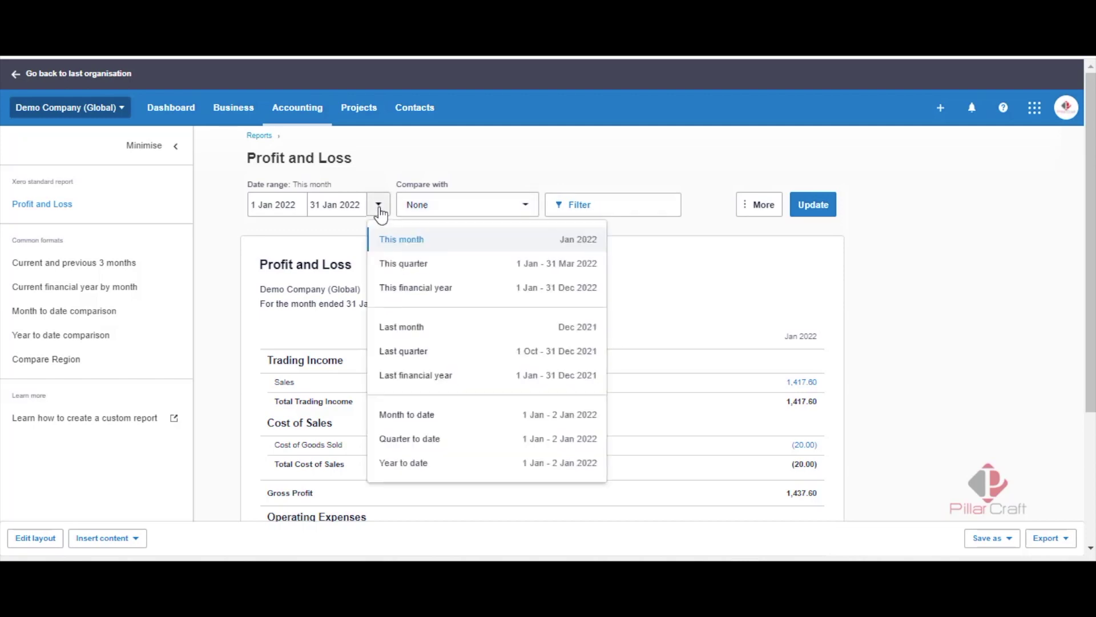
left_click(400, 330)
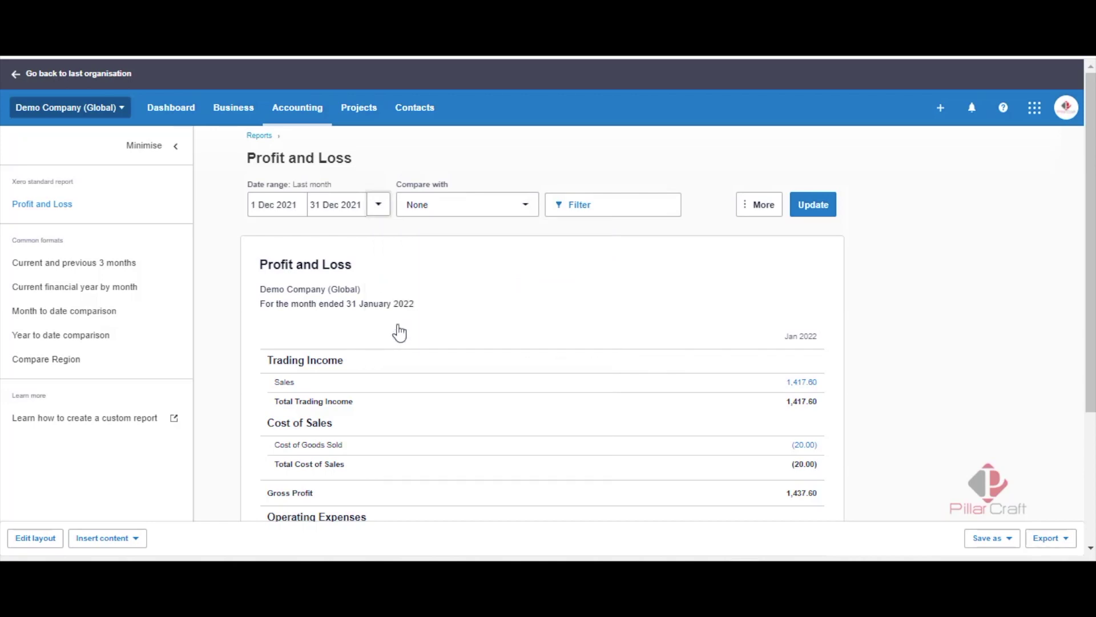
left_click(822, 213)
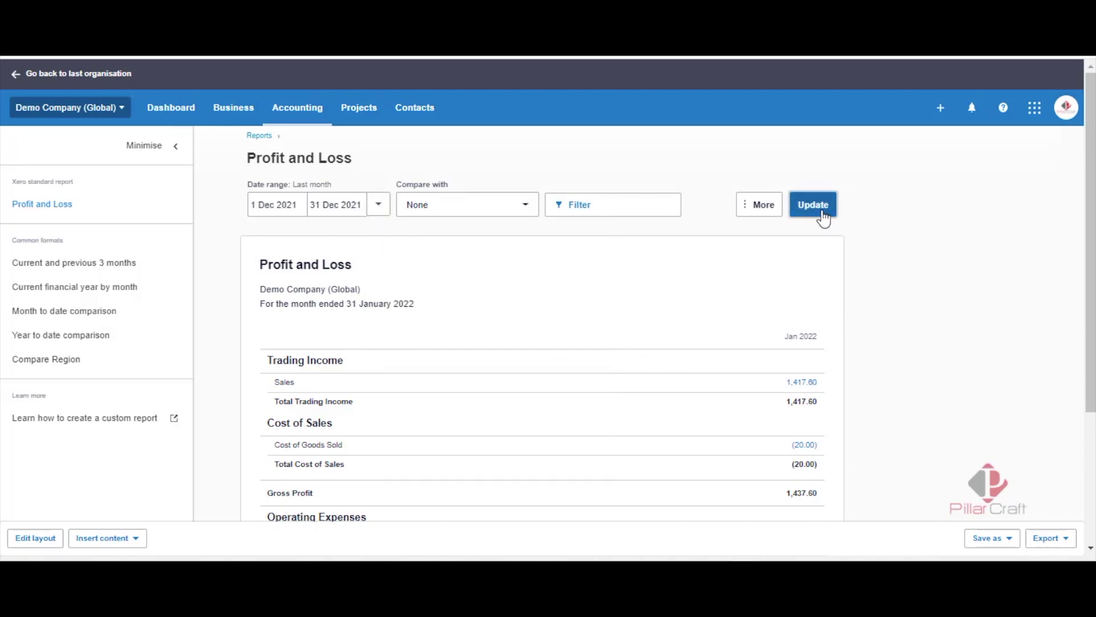
Step: Compare the Profit and Loss report with a custom number of 11 periods and refresh it
left_click(507, 210)
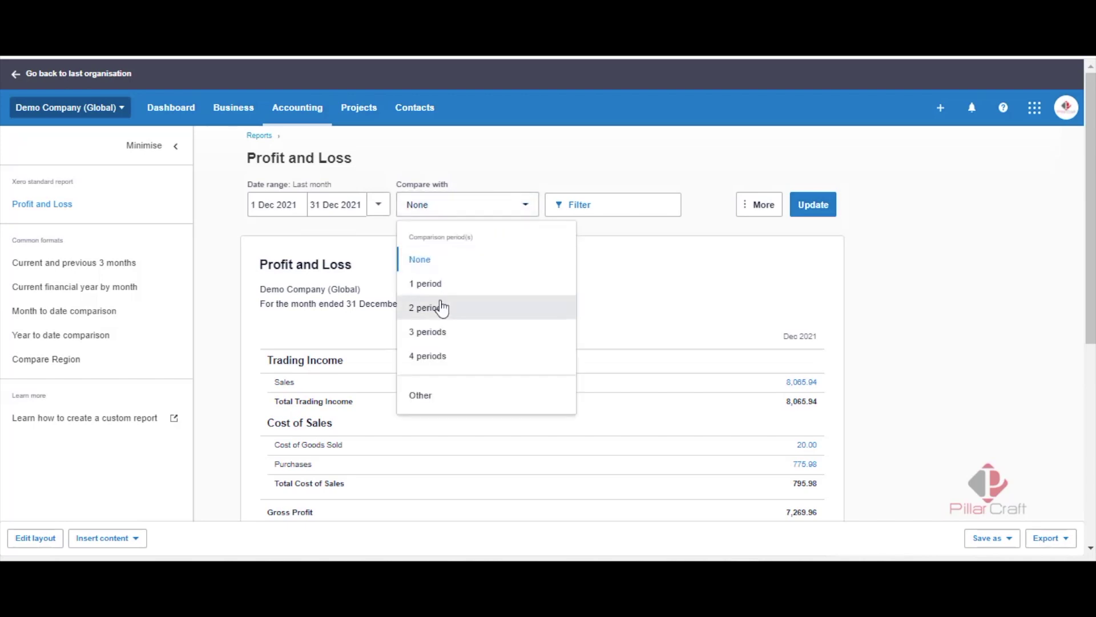
left_click(438, 333)
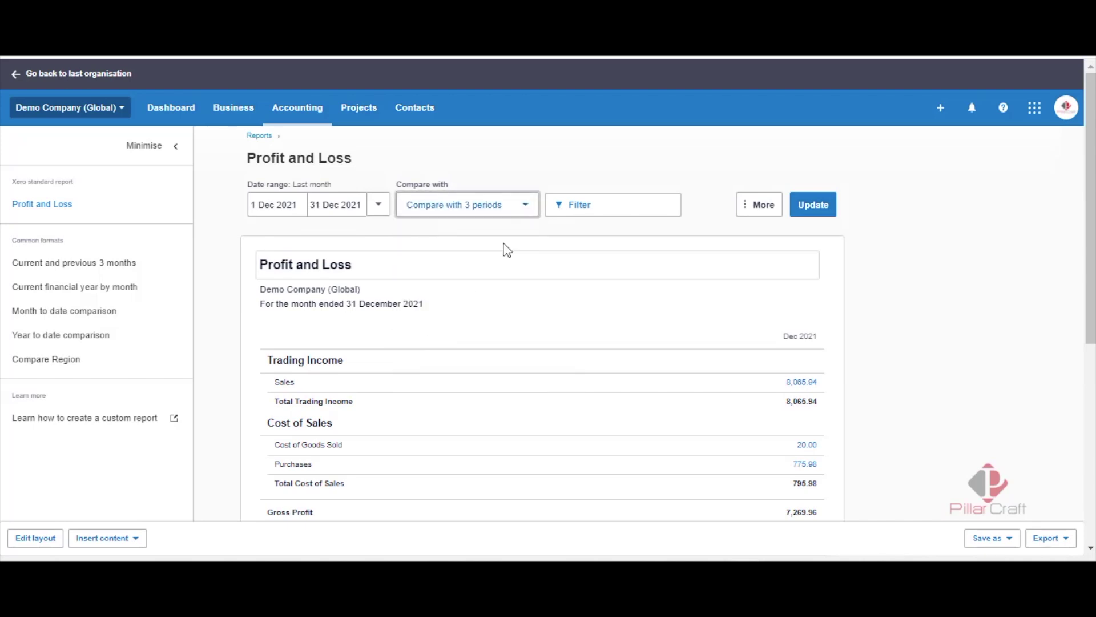
left_click(514, 217)
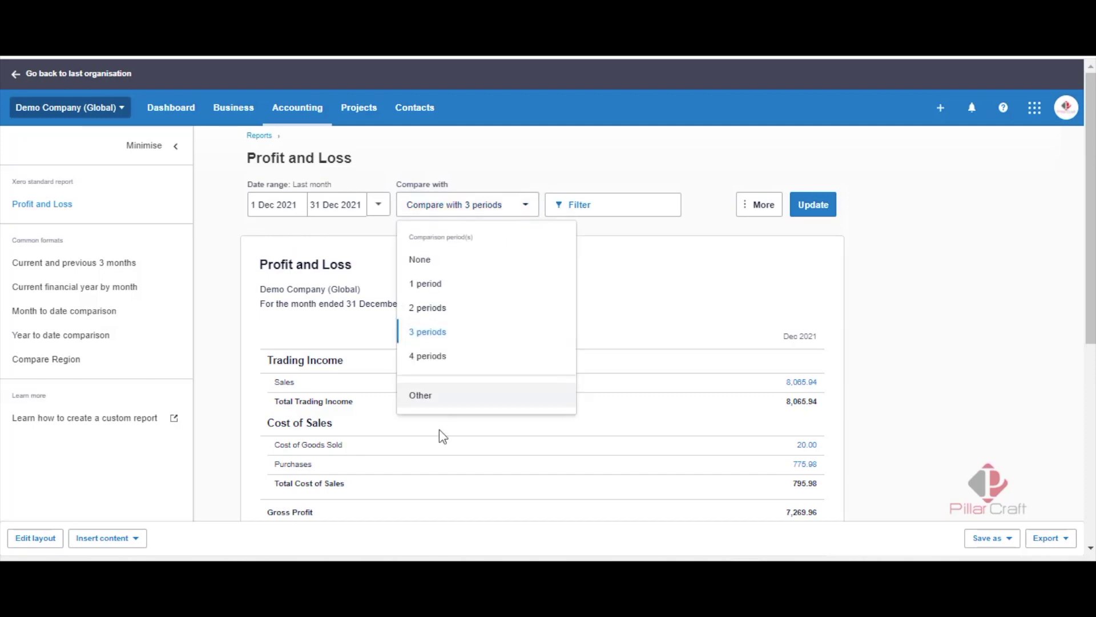
left_click(427, 397)
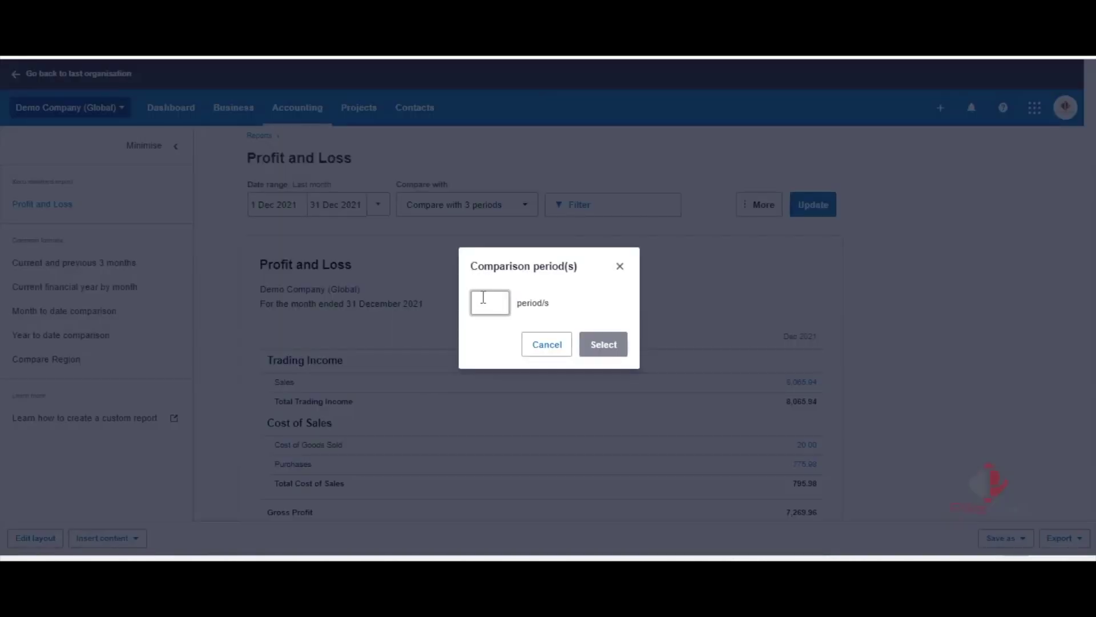
type("11")
left_click(610, 344)
left_click(822, 218)
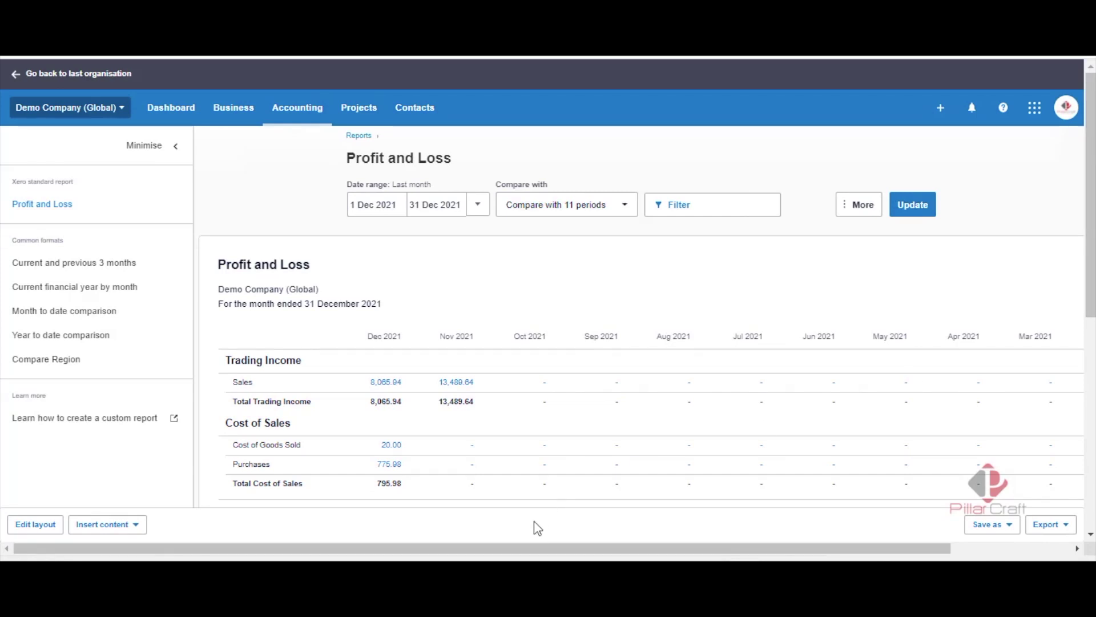
Step: Review the monthly operating expenses and examine the December 2021 Entertainment transactions in a separate browser tab
mouse_move(531, 548)
left_mouse_down()
mouse_move(673, 542)
mouse_move(533, 529)
left_mouse_up()
left_click_drag(1089, 157, 1089, 242)
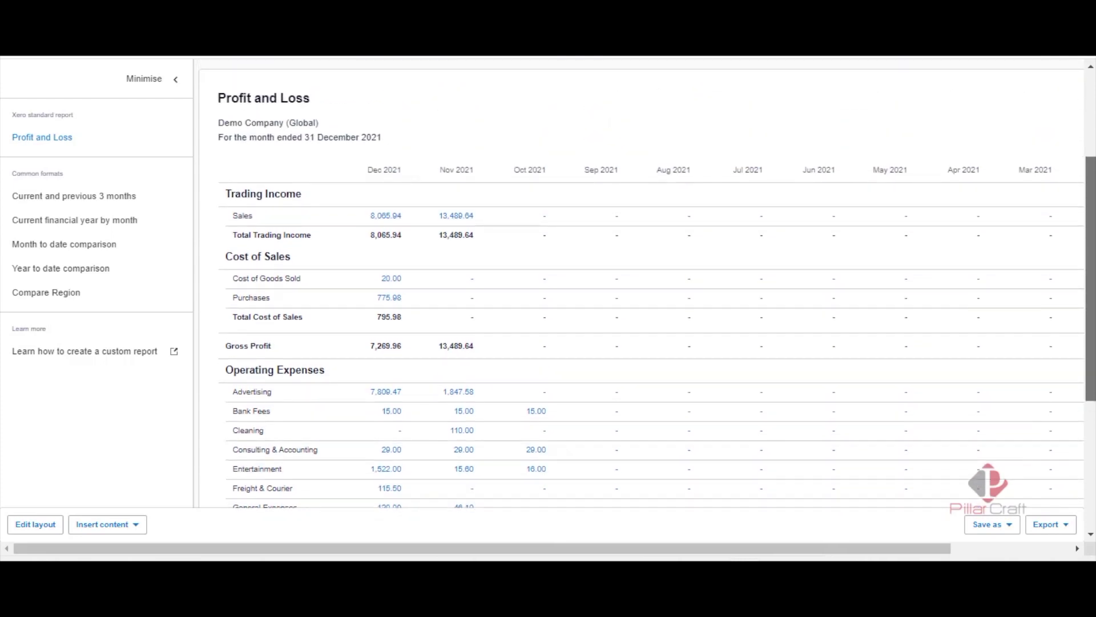
left_click_drag(1089, 242, 1094, 347)
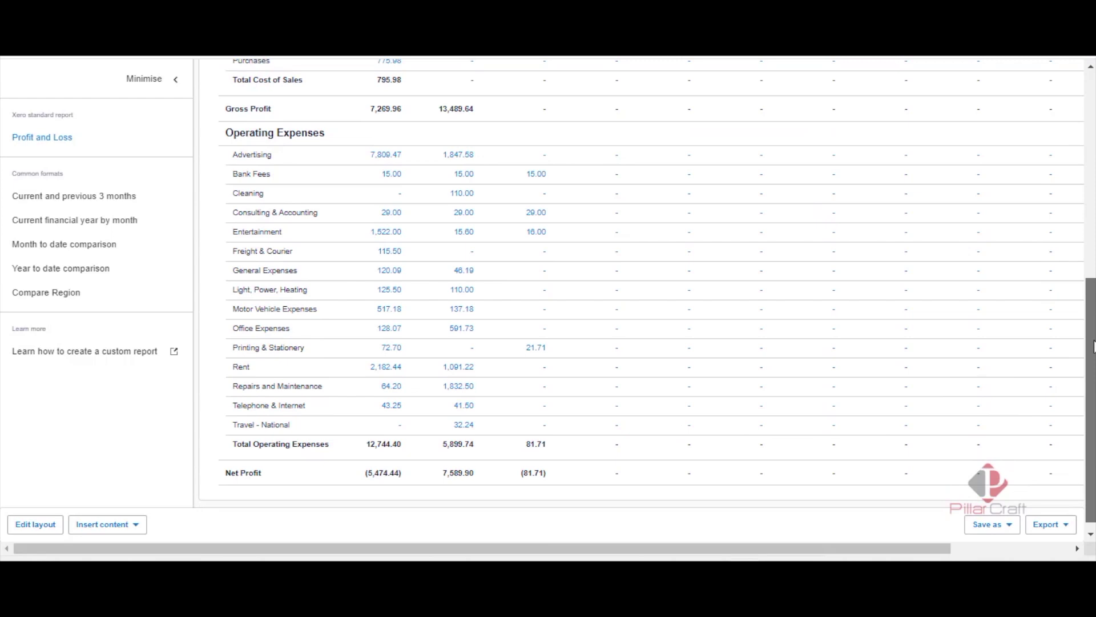
left_click_drag(1094, 347, 1094, 346)
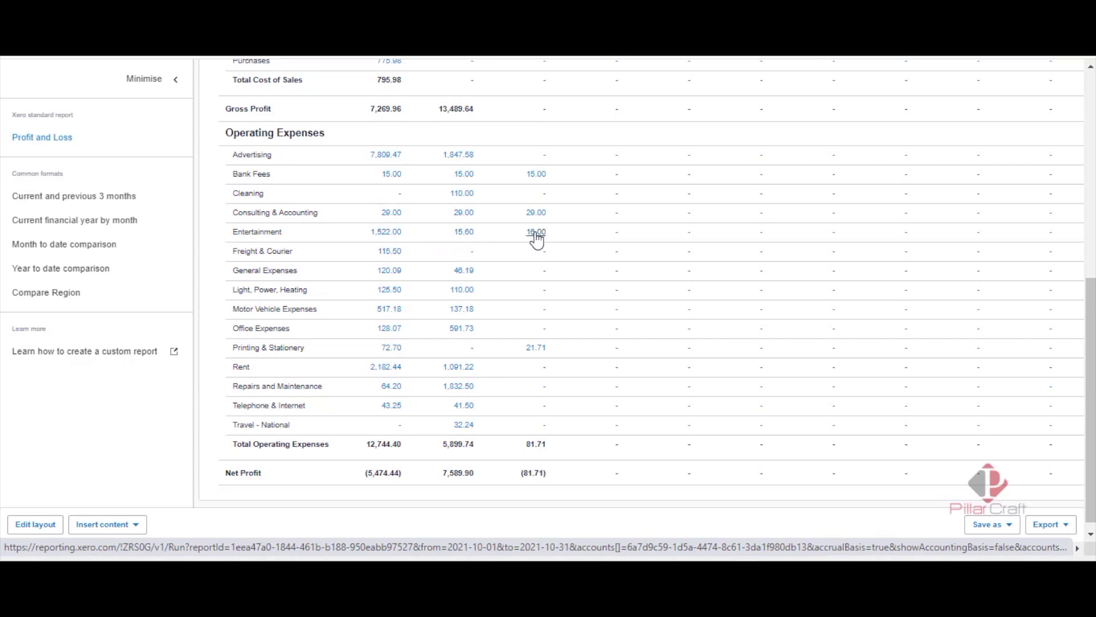
right_click(385, 236)
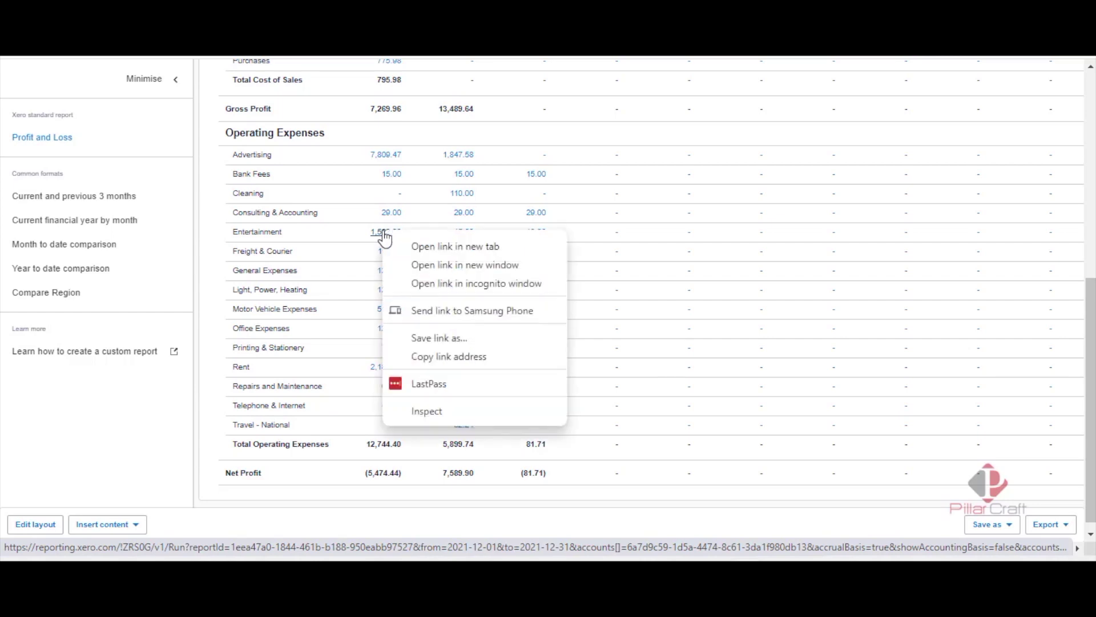
left_click(416, 245)
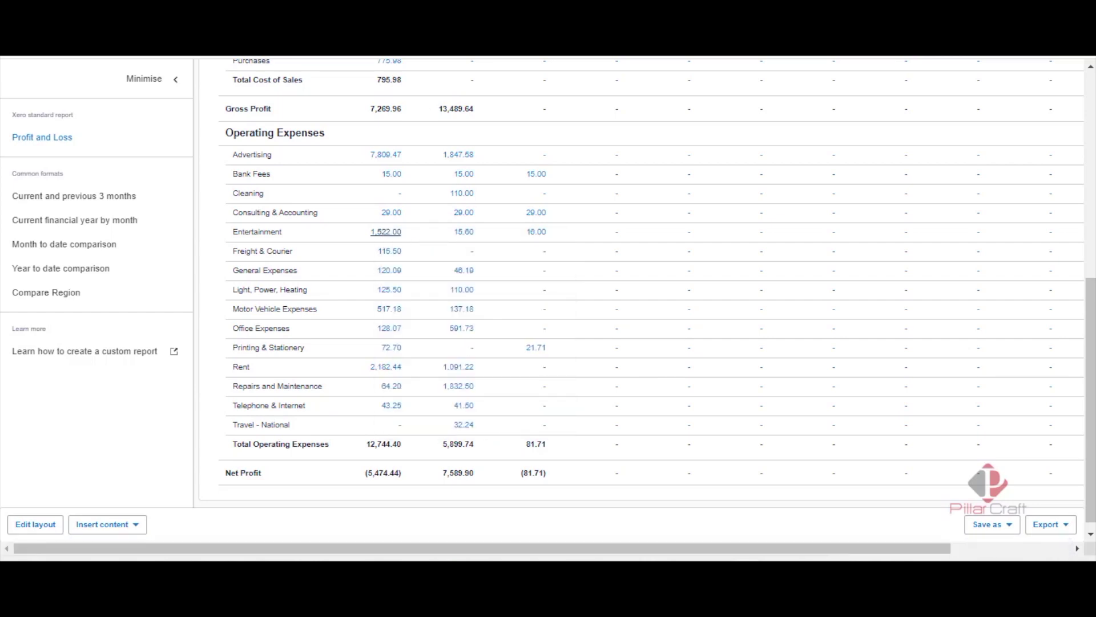
key("ctrl+Tab")
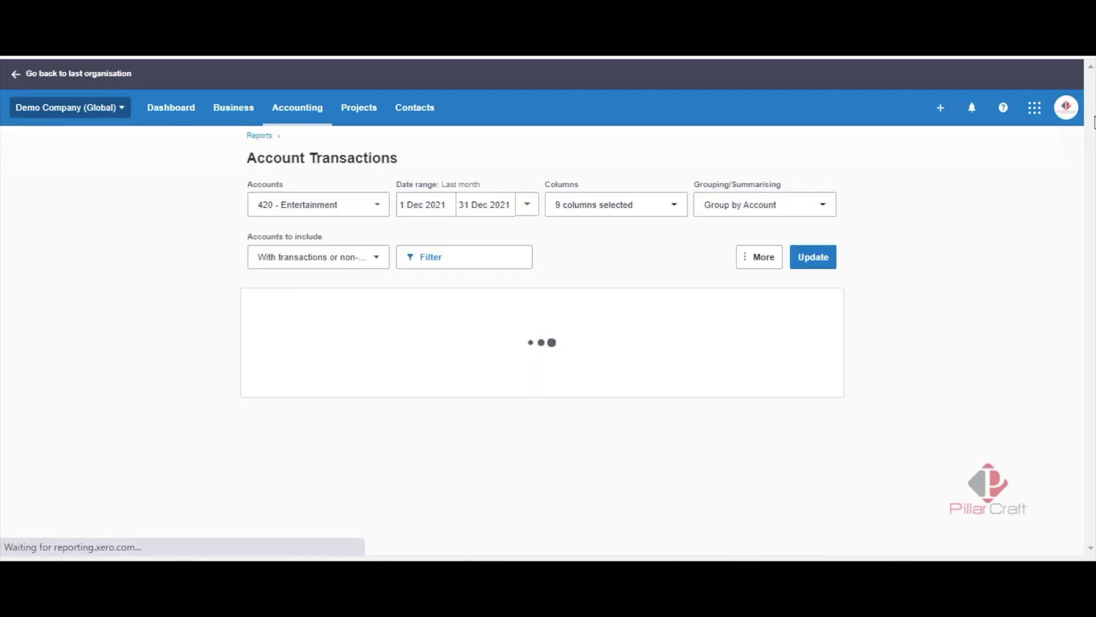
scroll(1093, 112, "down", 2)
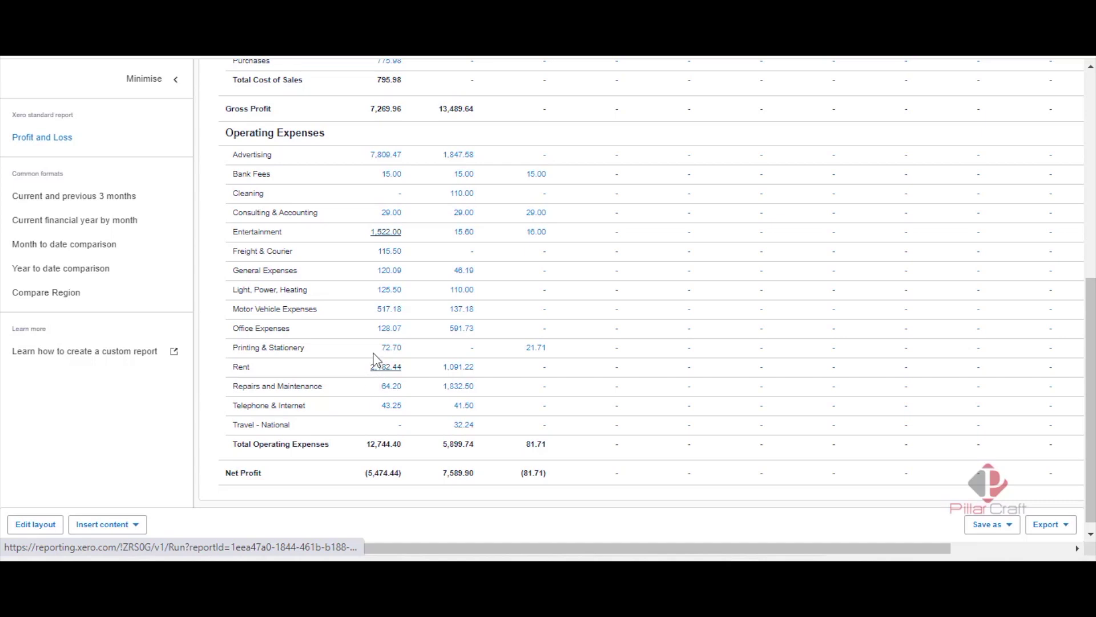
Step: Examine the December 2021 Advertising transactions in a separate browser tab and return to the Profit and Loss report
right_click(378, 157)
left_click(424, 167)
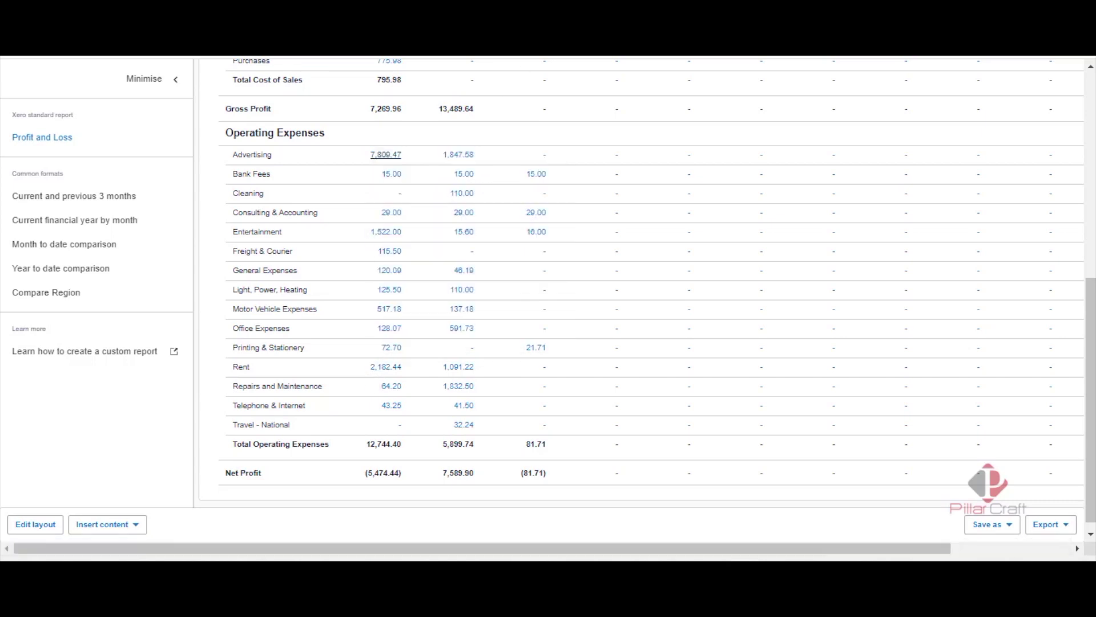
key("ctrl+Tab")
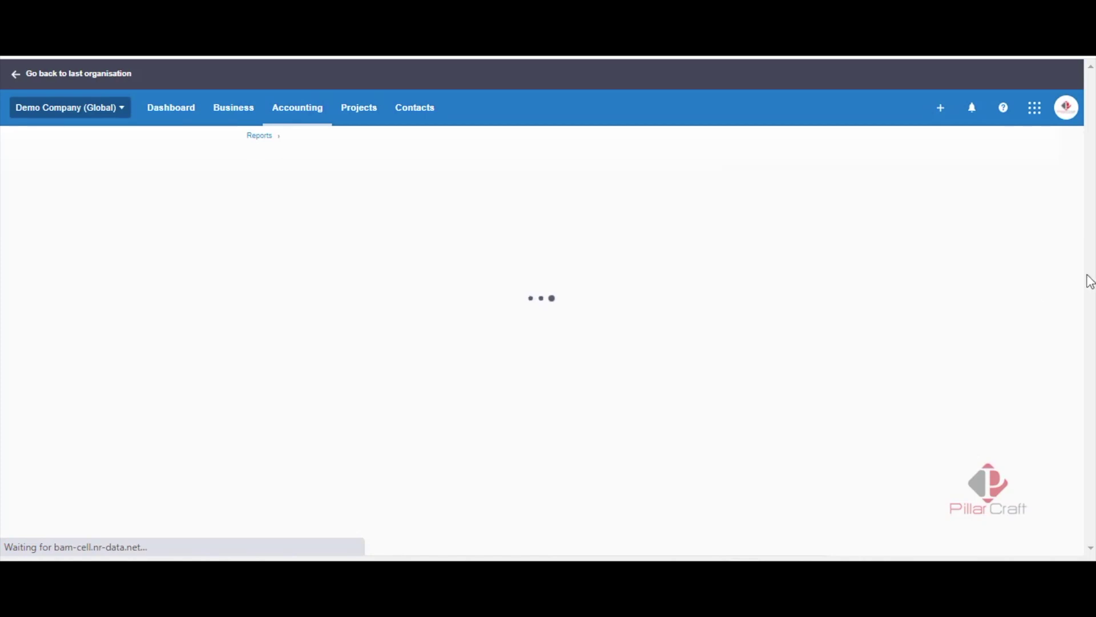
scroll(542, 309, "down", 1)
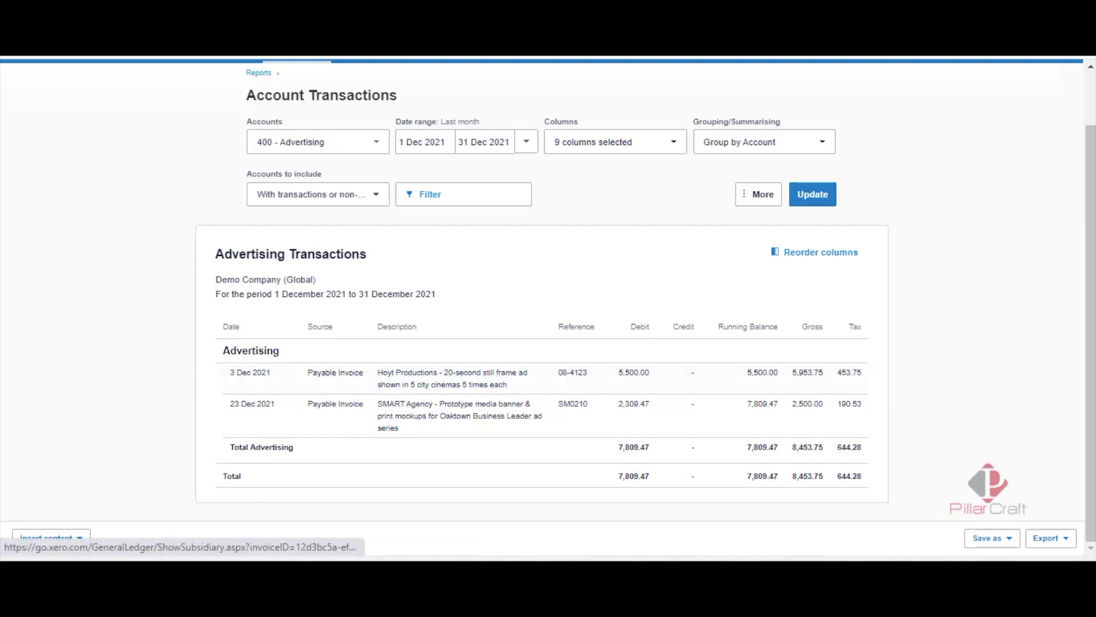
key("ctrl+shift+Tab")
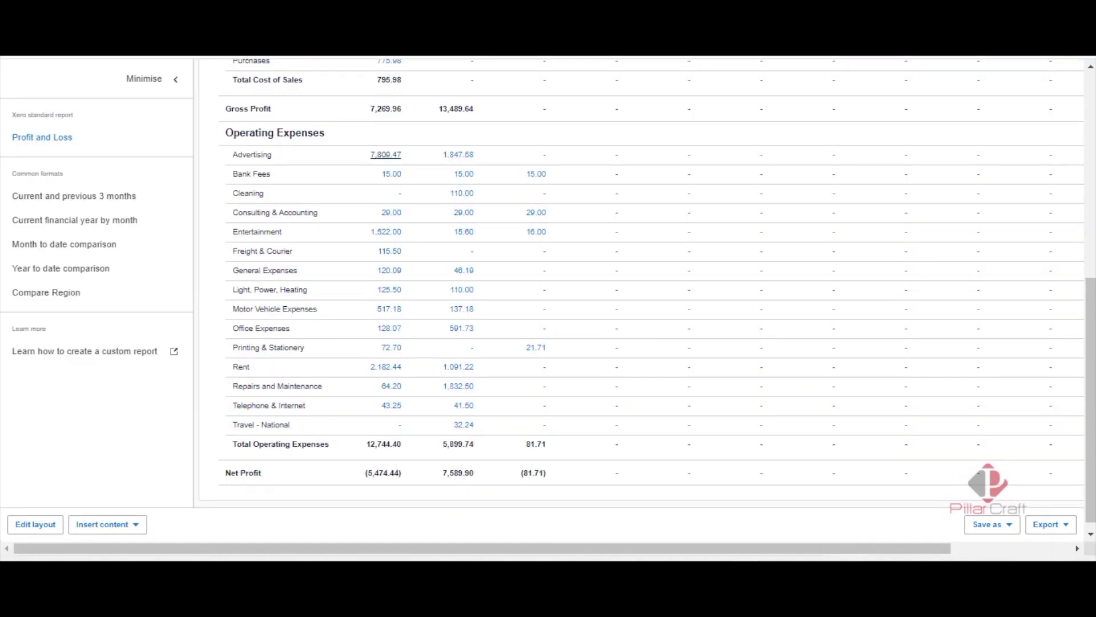
left_click_drag(1084, 333, 1083, 150)
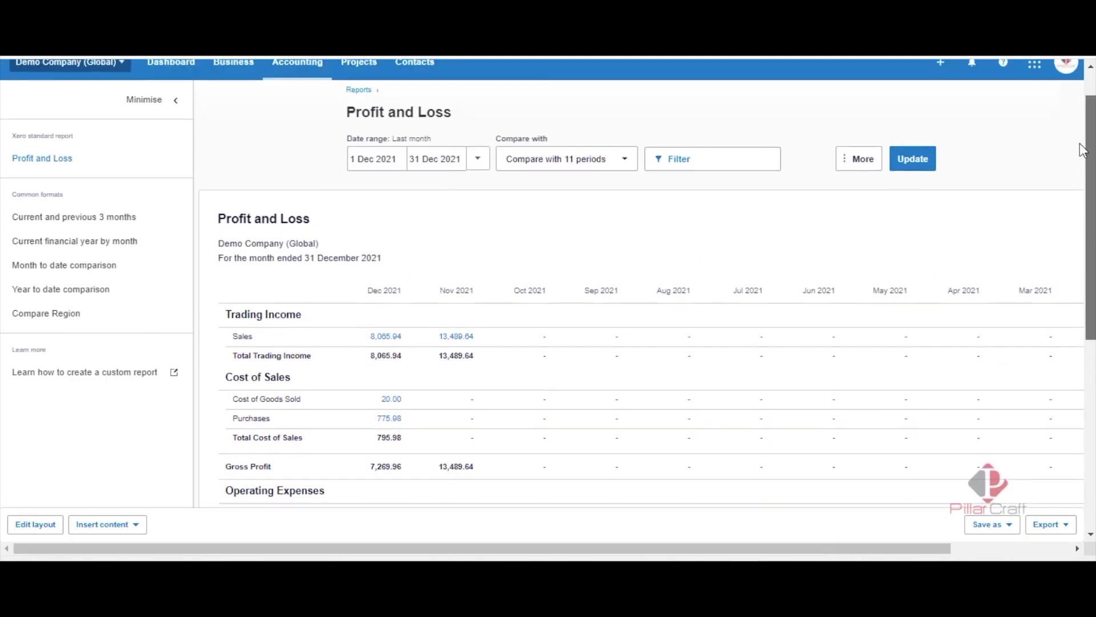
Step: Set the Profit and Loss date range to last financial year, 1 Jan 2021 to 31 Dec 2021, and refresh the report
left_click(478, 163)
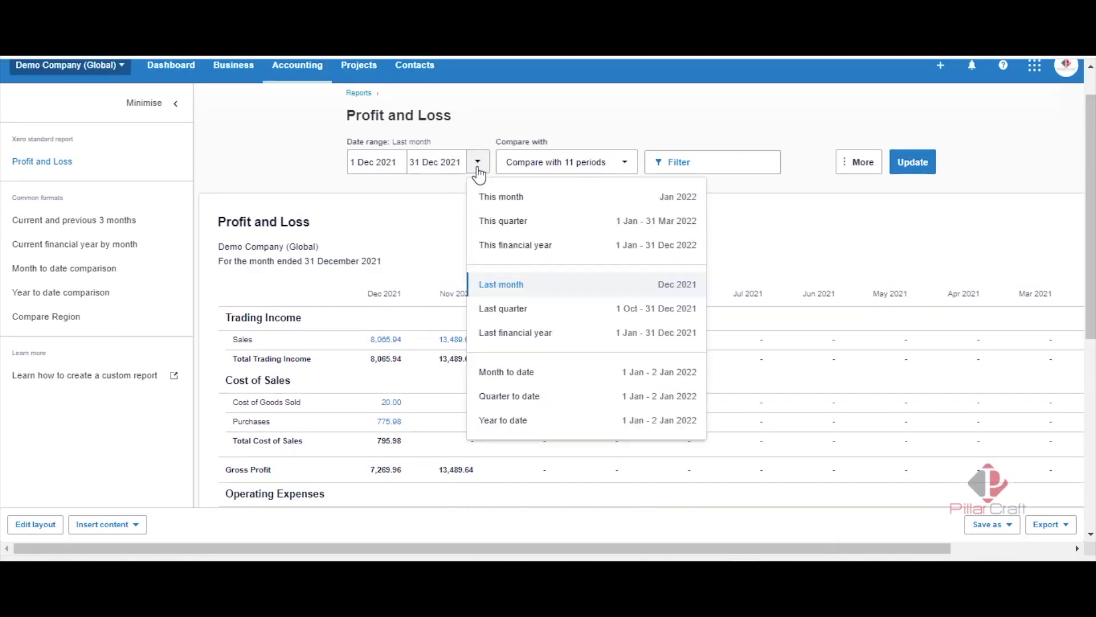
left_click(506, 345)
left_click(913, 163)
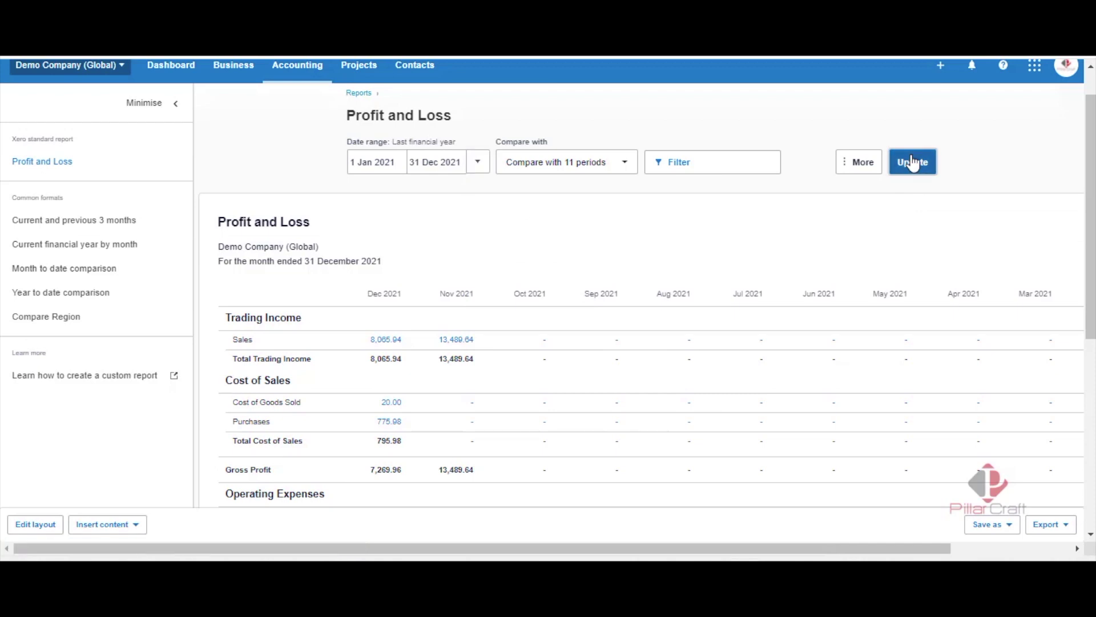
left_click_drag(1092, 137, 1091, 166)
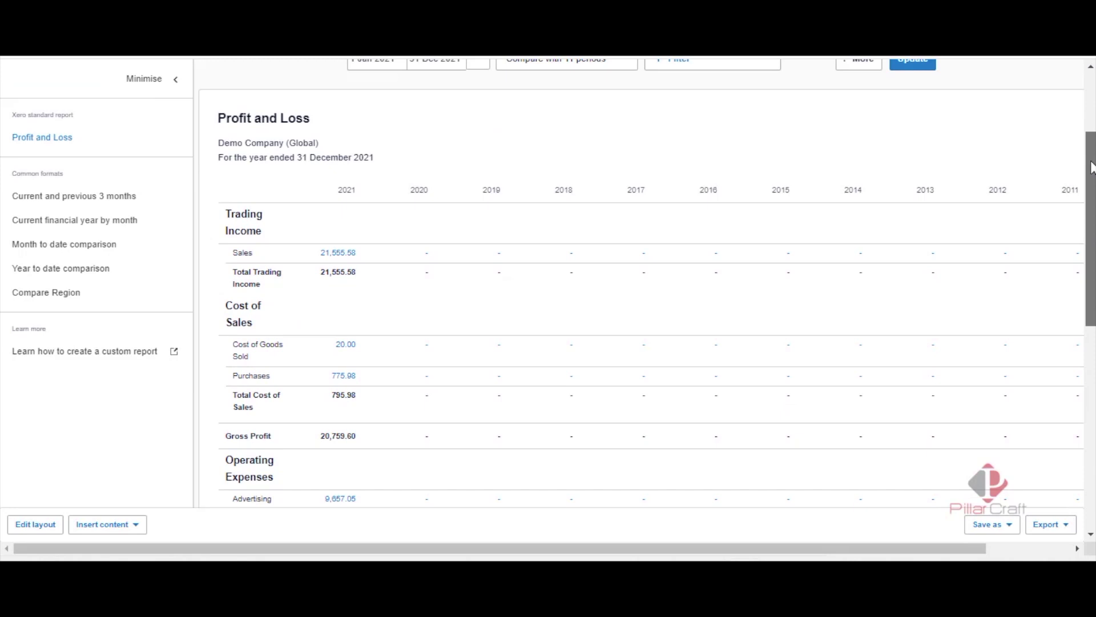
Step: Set the Profit and Loss comparison to None, refresh the report, and review the yearly figures from trading income down to net profit
scroll(563, 112, "up", 2)
left_click(609, 127)
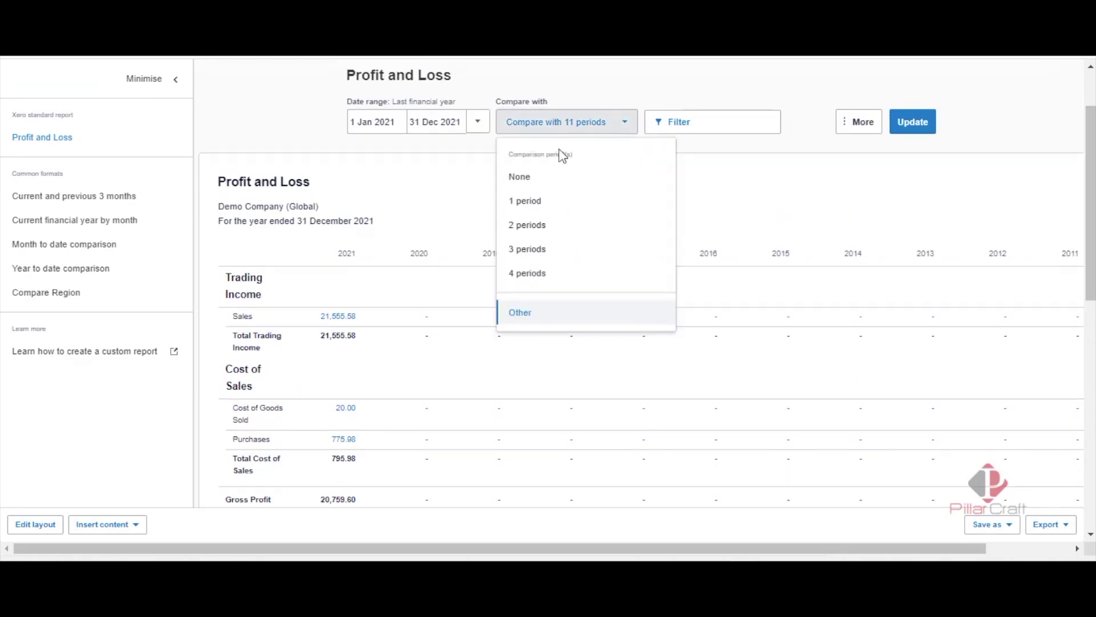
left_click(521, 177)
left_click(907, 130)
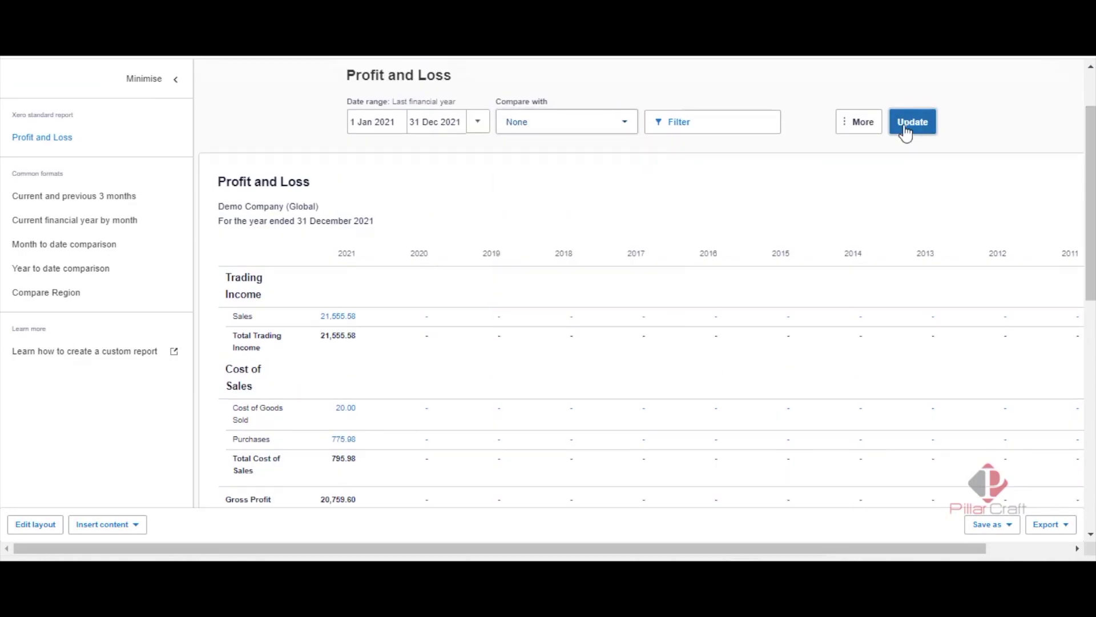
left_click_drag(1091, 146, 1091, 220)
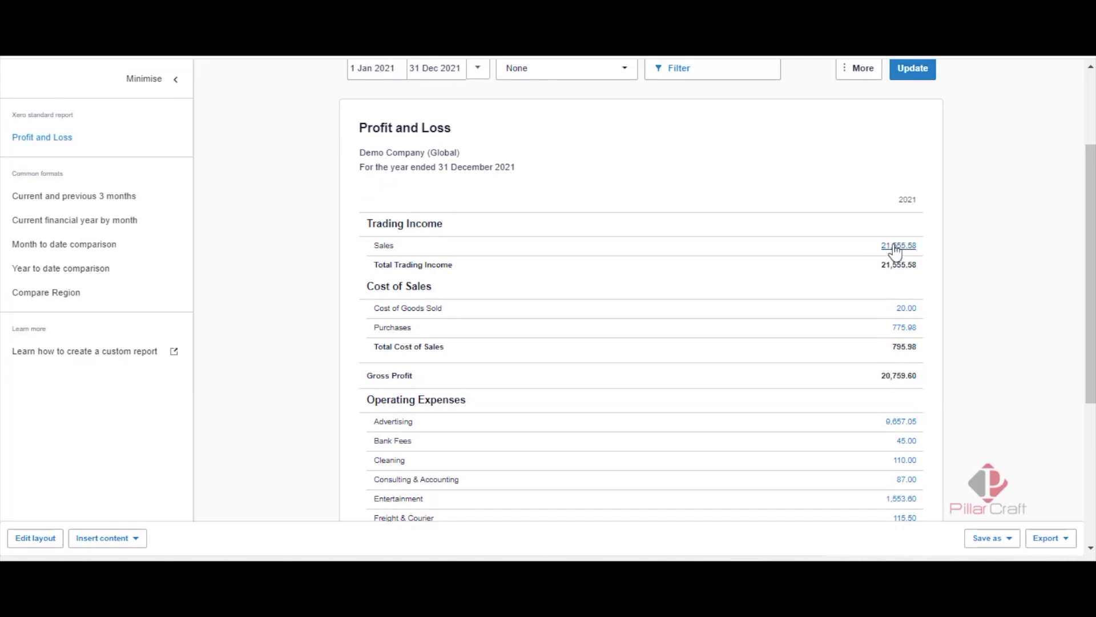
scroll(896, 246, "down", 3)
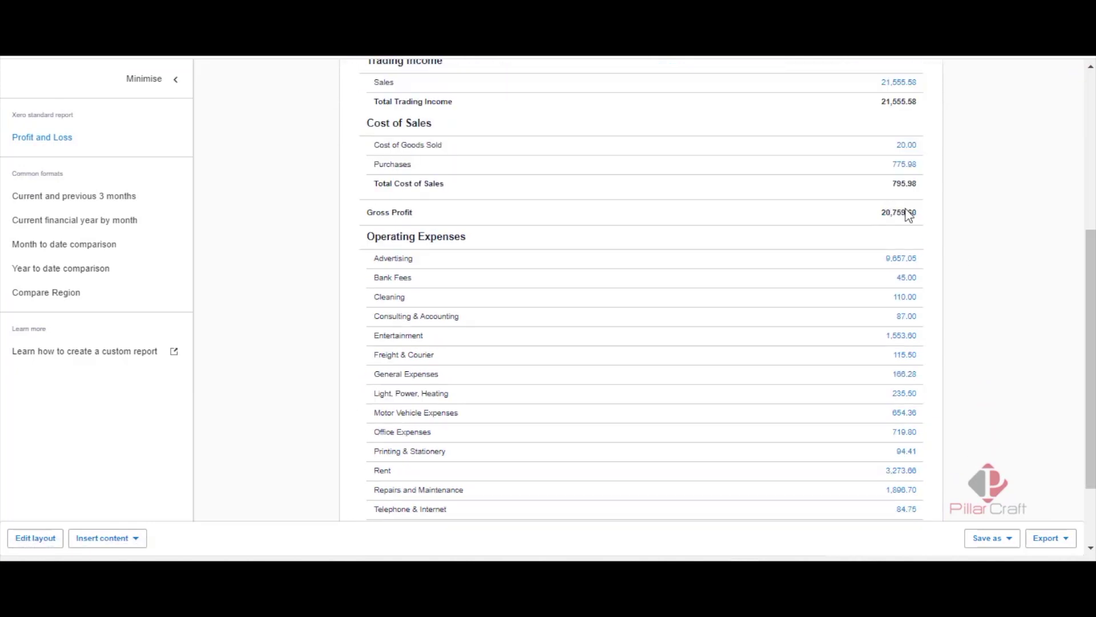
scroll(1091, 320, "down", 1)
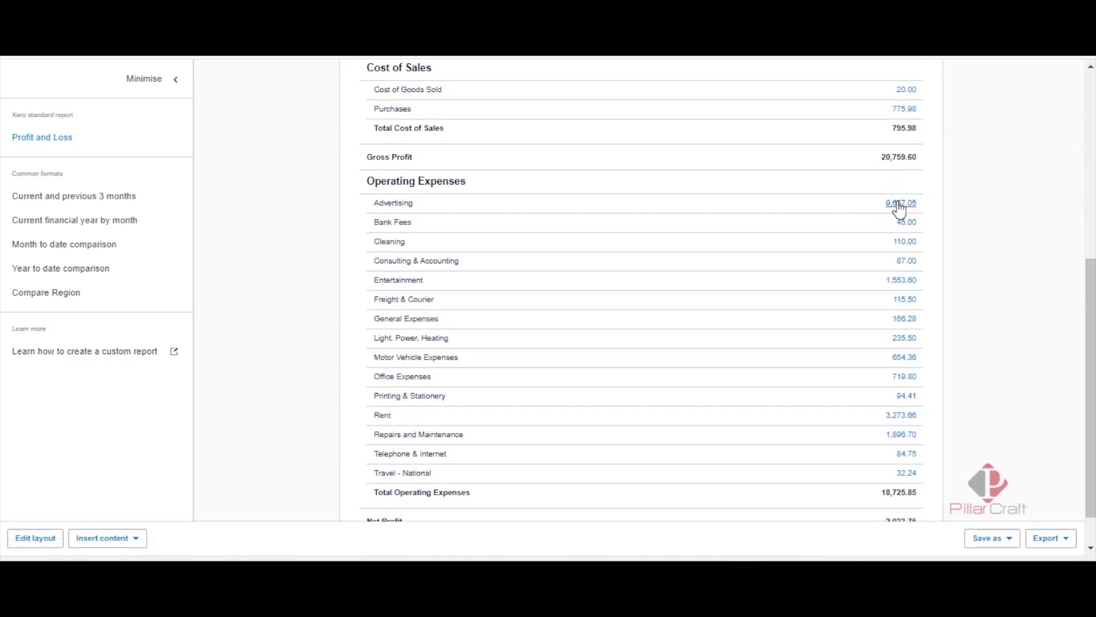
scroll(641, 289, "down", 1)
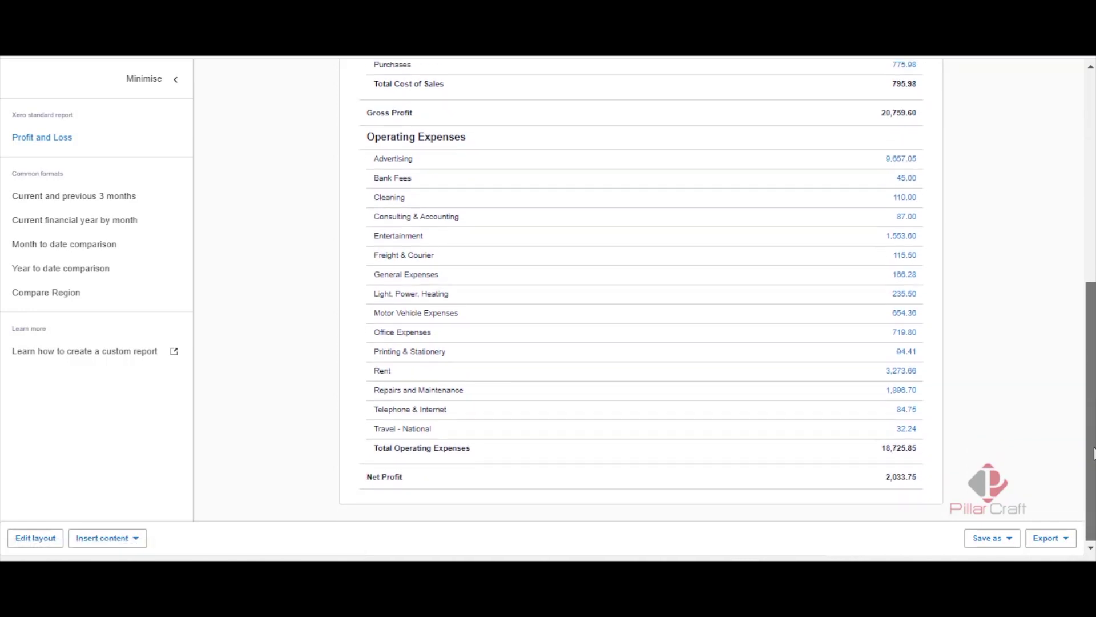
scroll(641, 289, "up", 2)
scroll(641, 288, "up", 5)
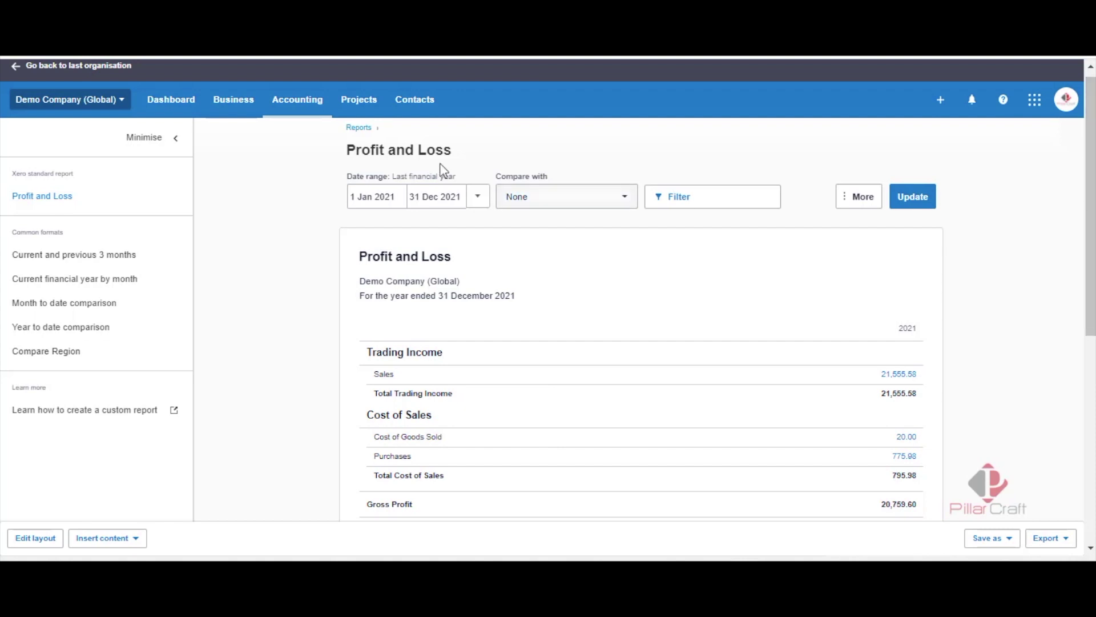
Step: Open the Balance Sheet as at 31 December 2021 and review its assets, liabilities and equity
left_click(300, 102)
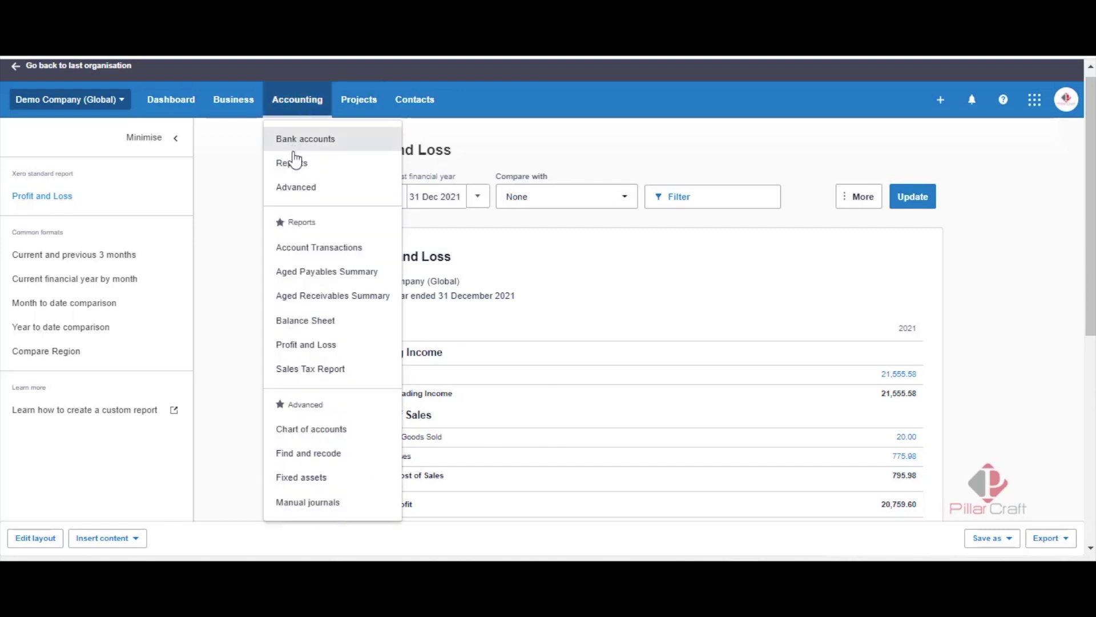
left_click(292, 332)
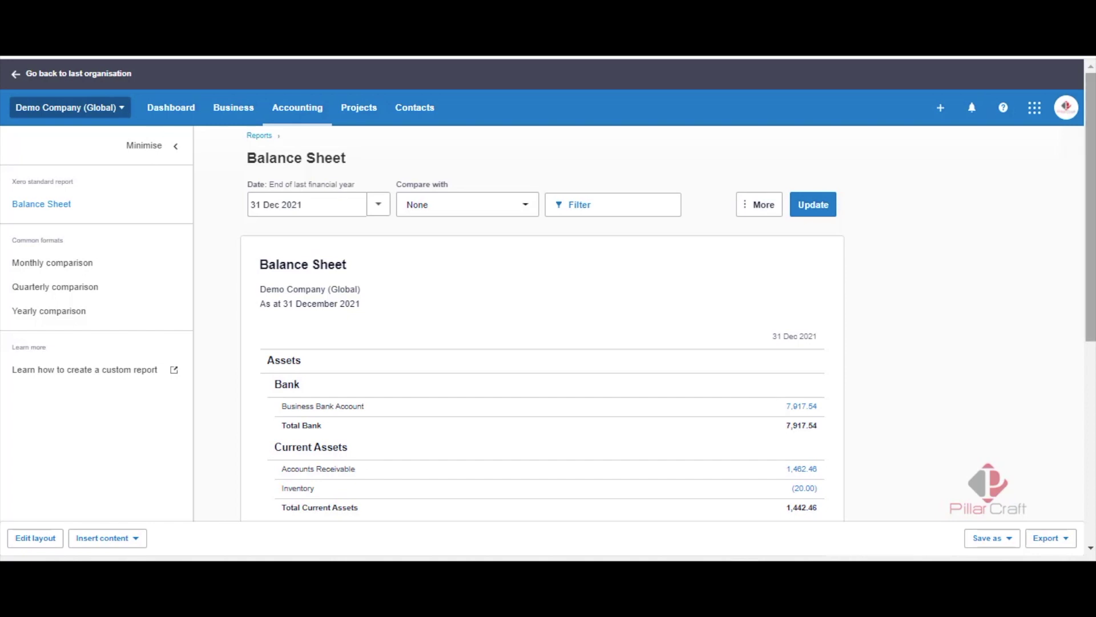
scroll(548, 285, "down", 4)
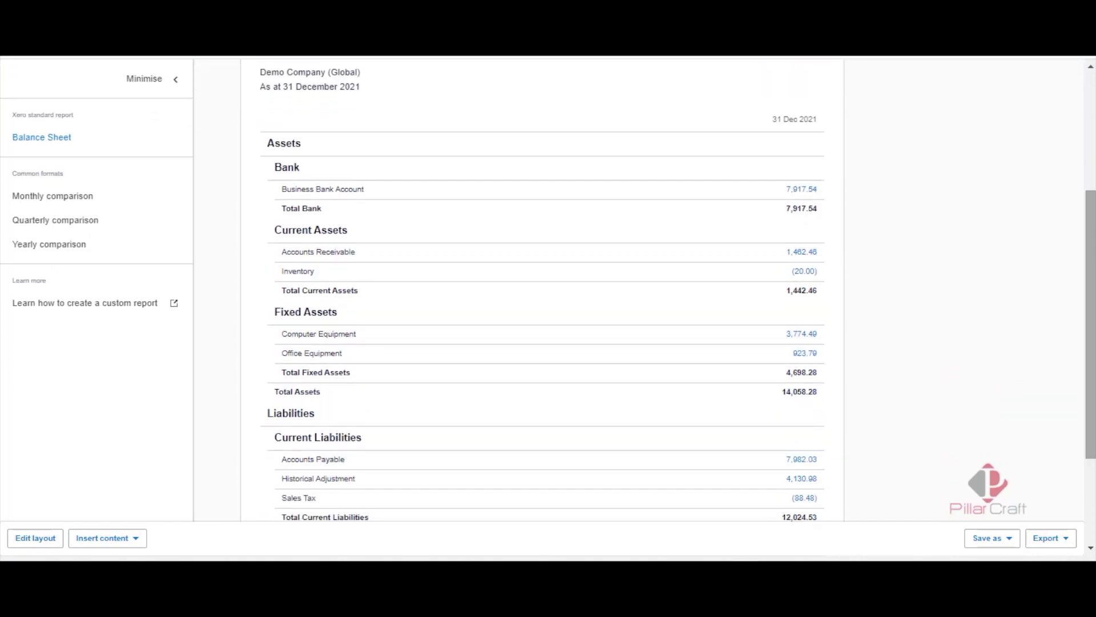
scroll(548, 285, "down", 2)
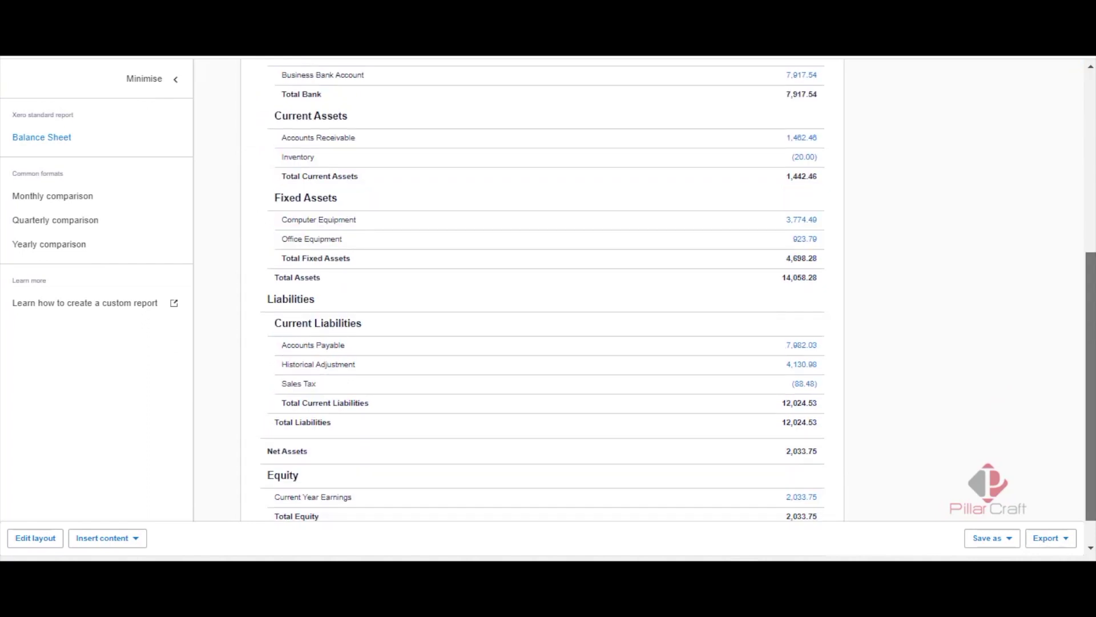
scroll(1092, 326, "up", 2)
left_click_drag(1091, 326, 1088, 281)
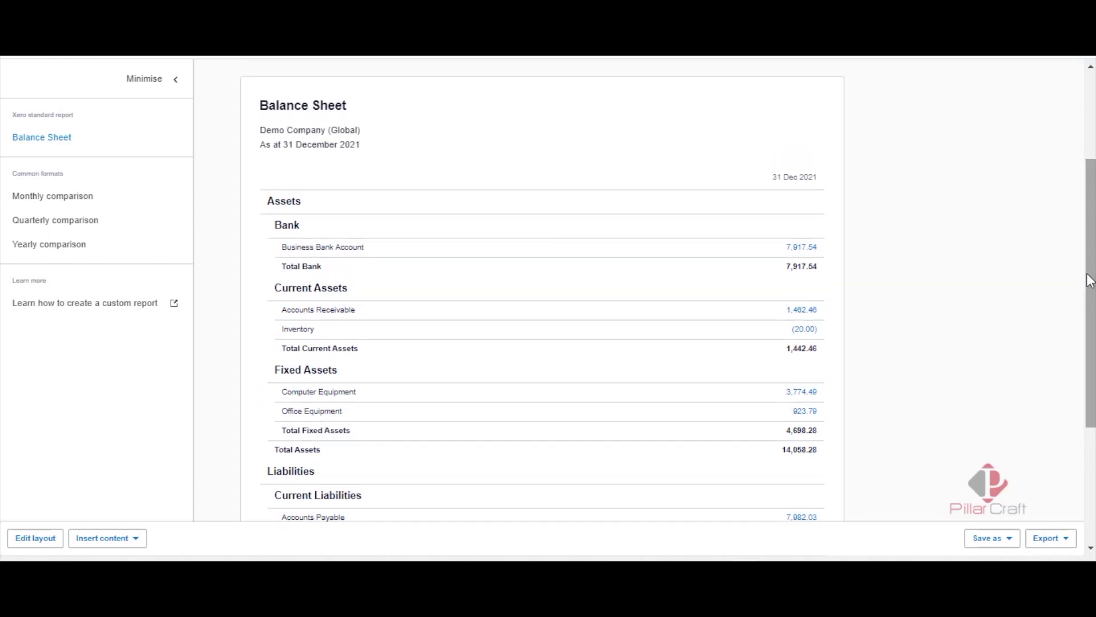
left_click_drag(1088, 281, 1088, 289)
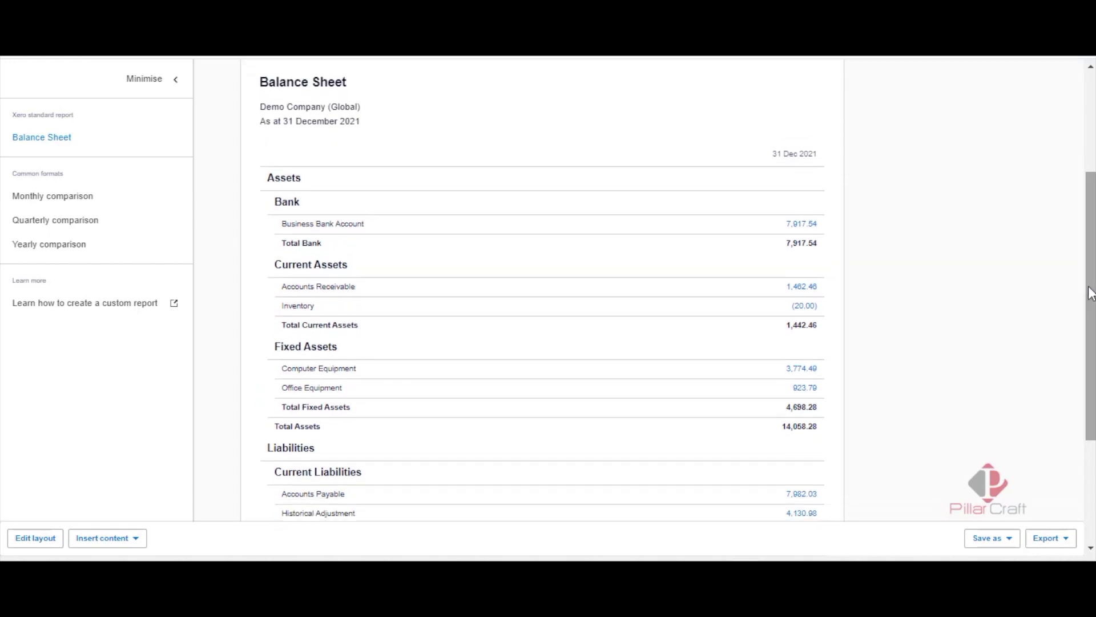
Step: Examine the 2021 Inventory transactions from the Balance Sheet in a separate browser tab and return to the Balance Sheet
right_click(812, 311)
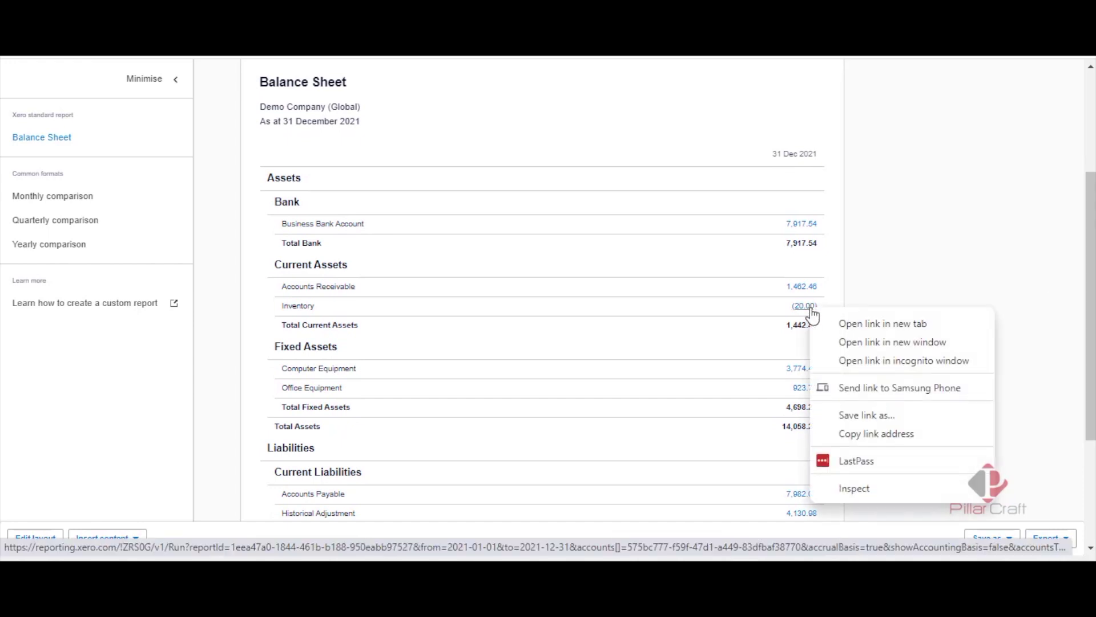
left_click(851, 323)
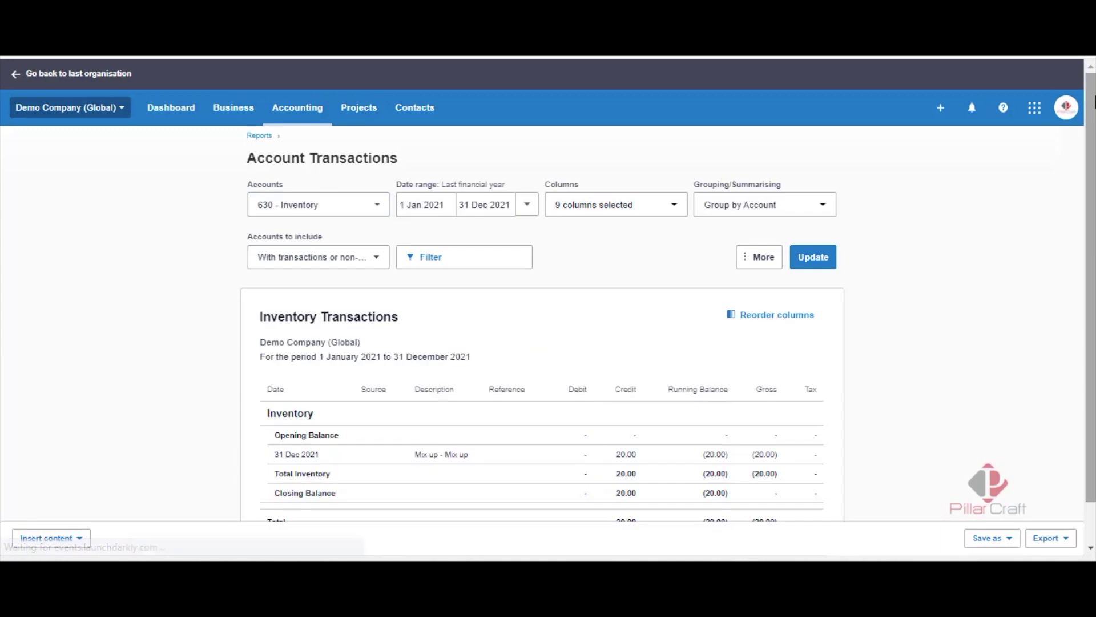
scroll(1093, 102, "down", 1)
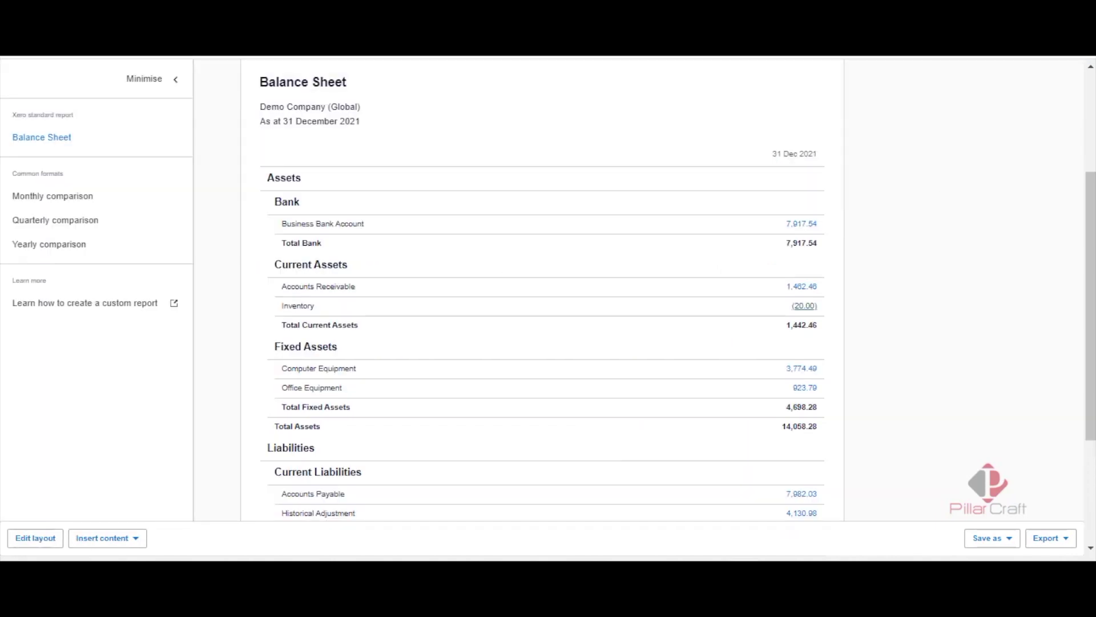
scroll(542, 285, "up", 3)
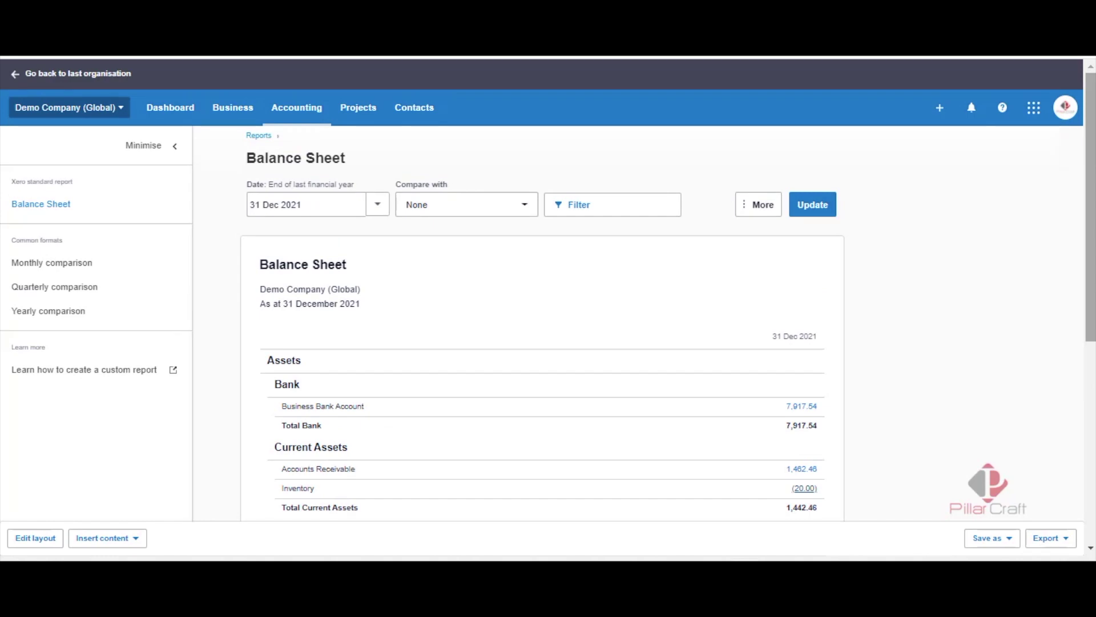
Step: Open the Profit and Loss report and examine the January 2022 Sales transactions in a separate browser tab
left_click(281, 119)
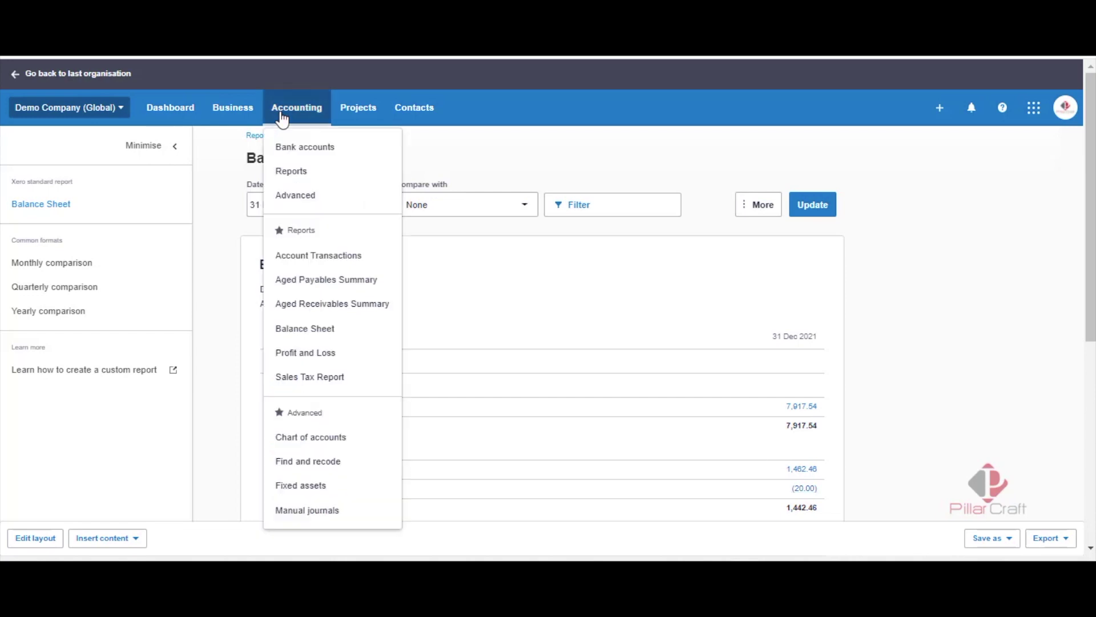
left_click(299, 353)
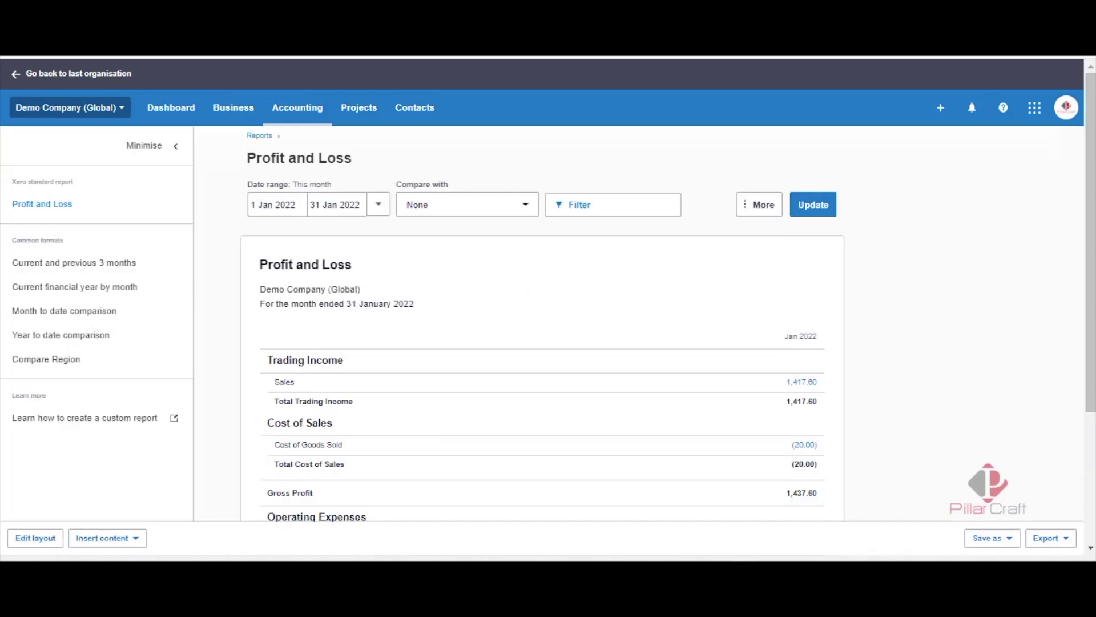
scroll(543, 309, "down", 3)
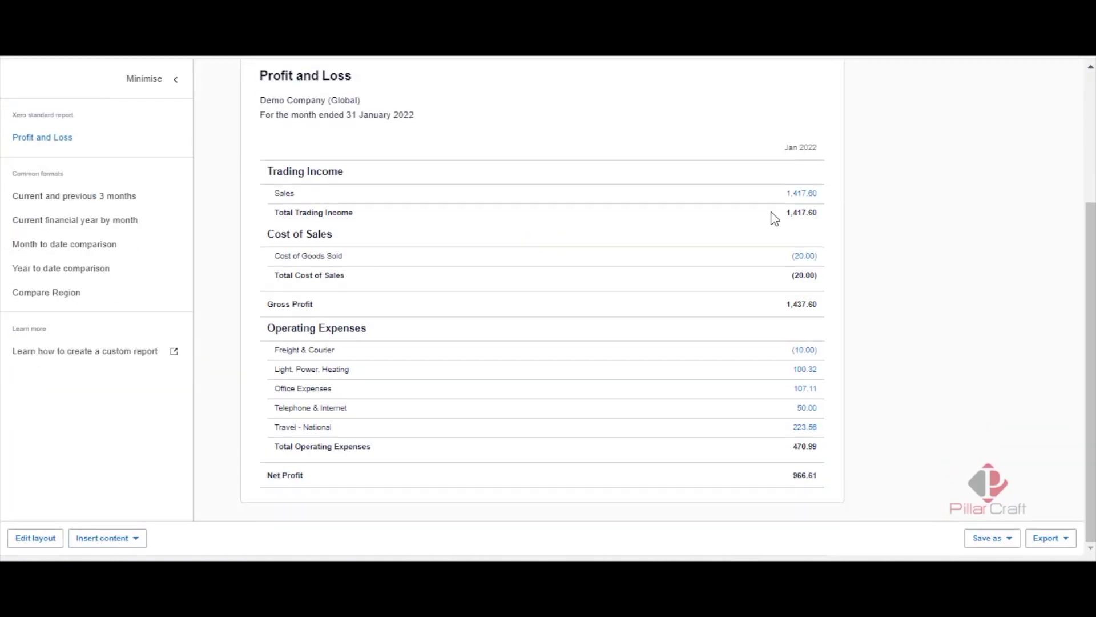
right_click(799, 195)
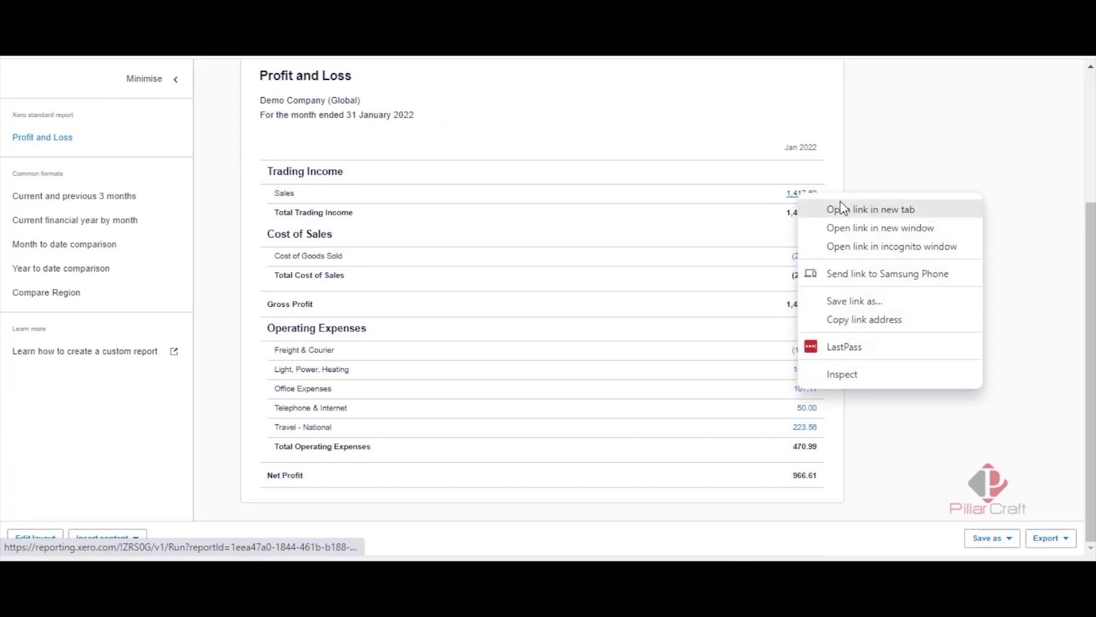
left_click(850, 210)
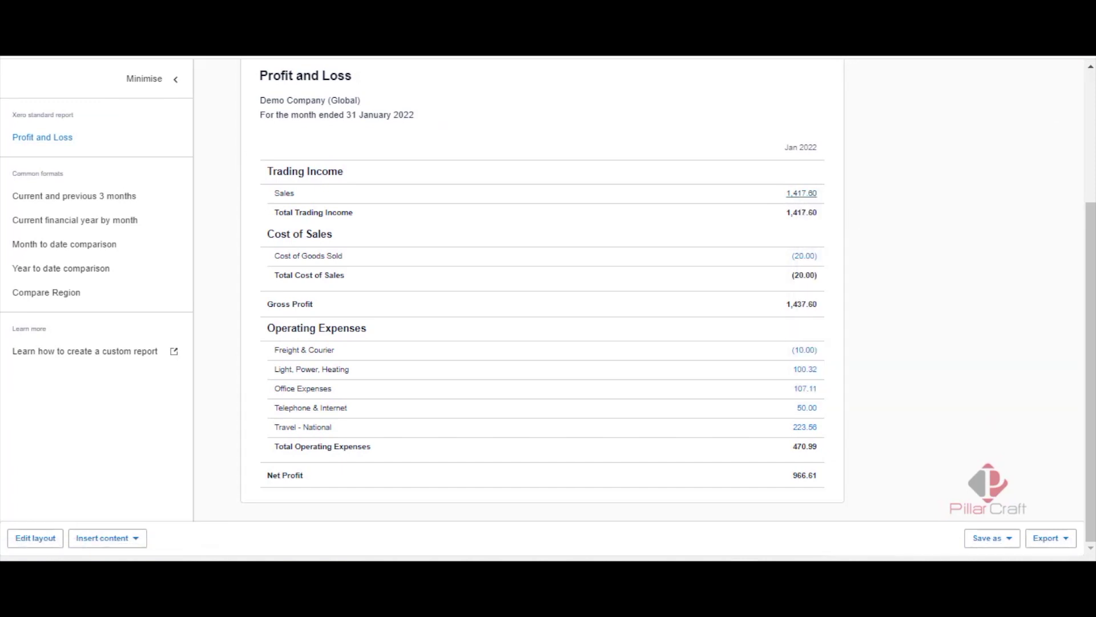
key("ctrl+Tab")
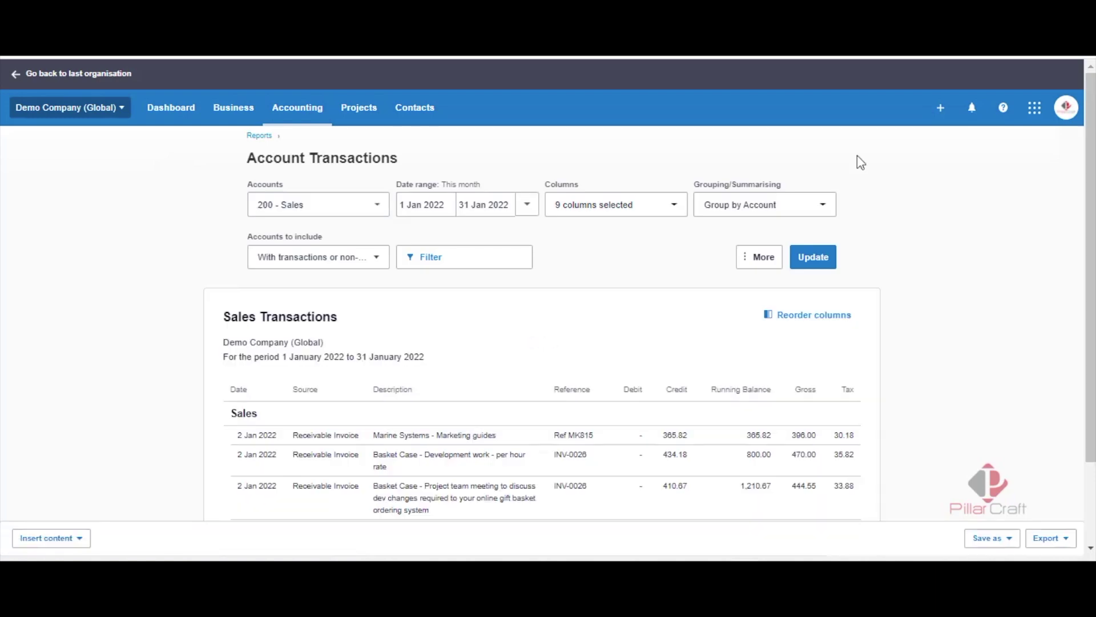
scroll(858, 155, "down", 2)
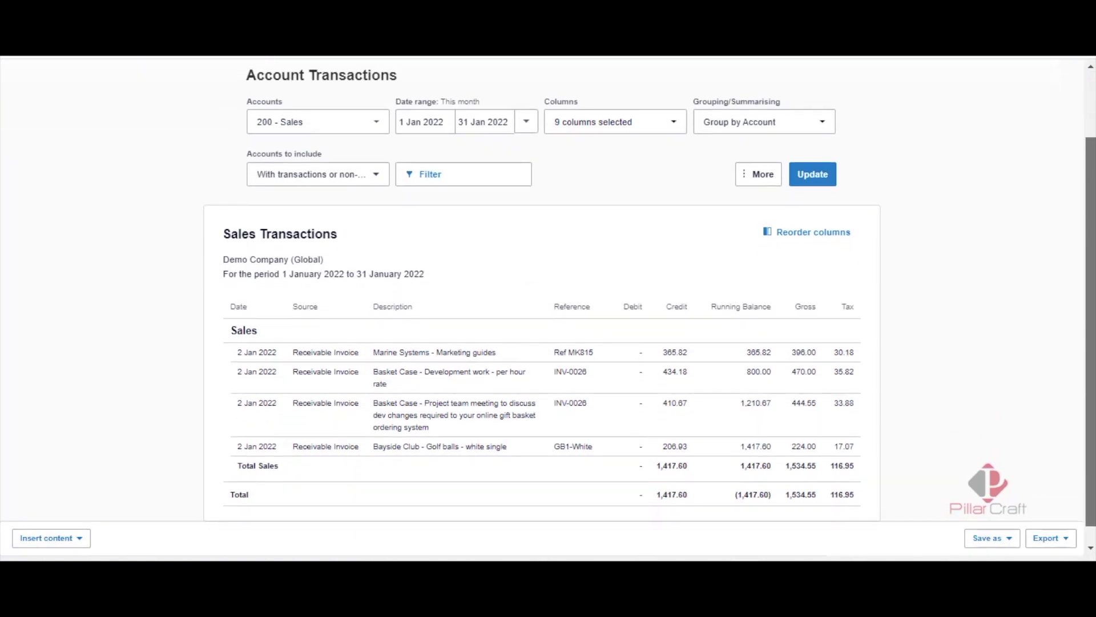
scroll(378, 256, "up", 1)
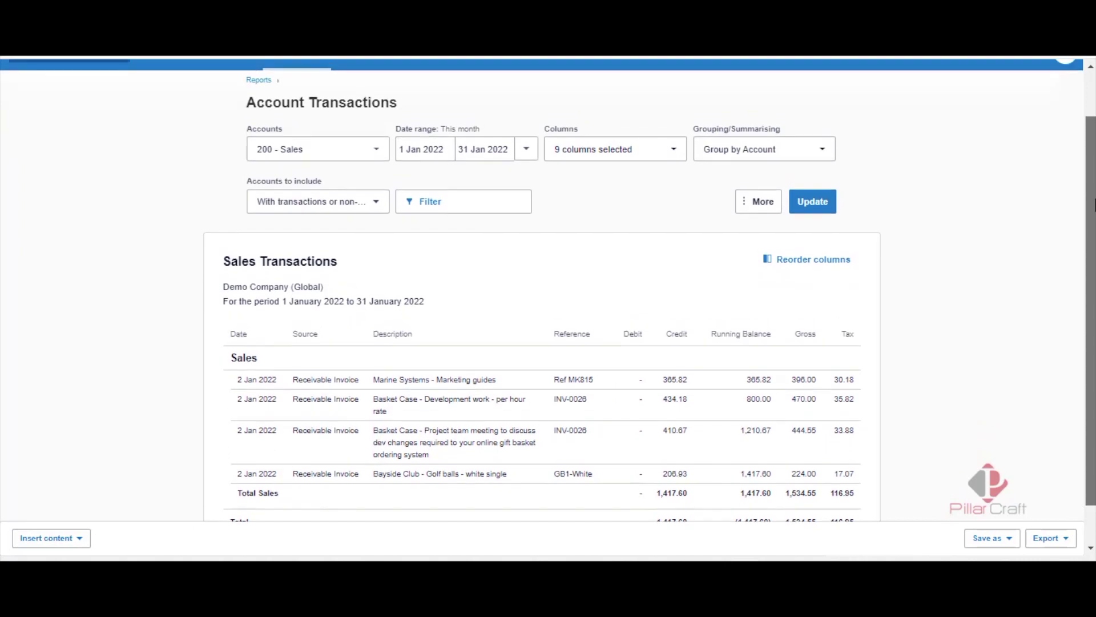
left_click(439, 166)
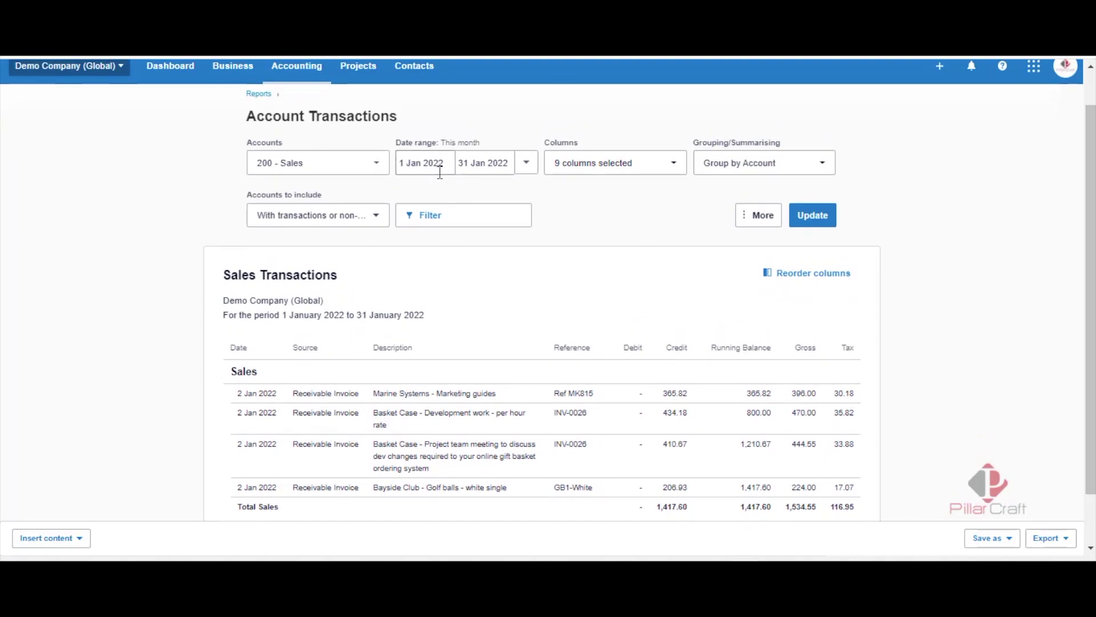
left_click(457, 200)
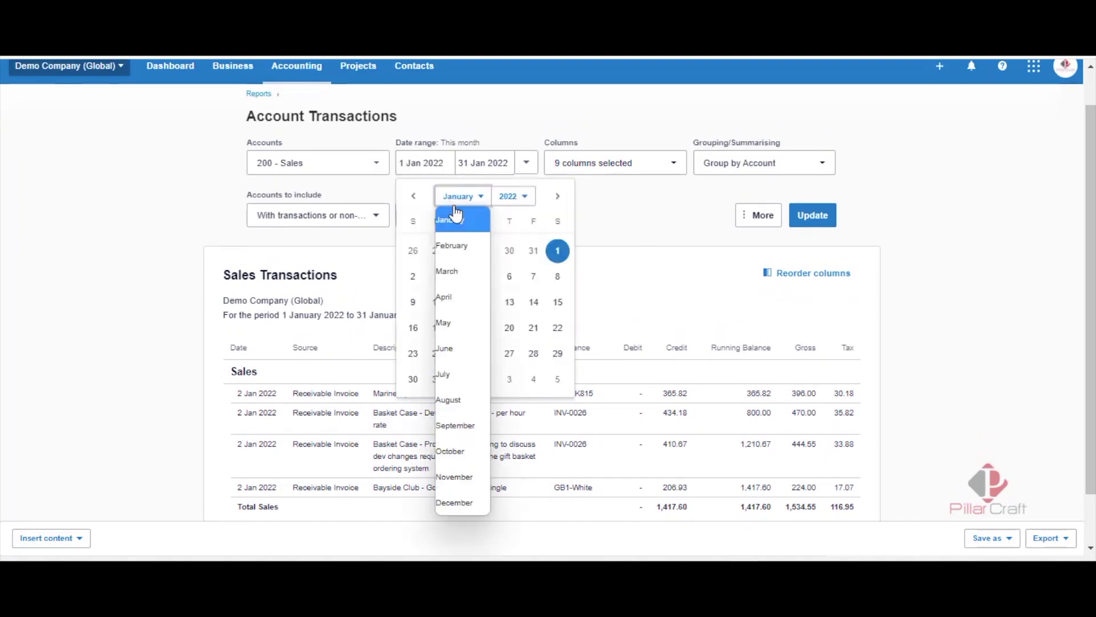
left_click(436, 255)
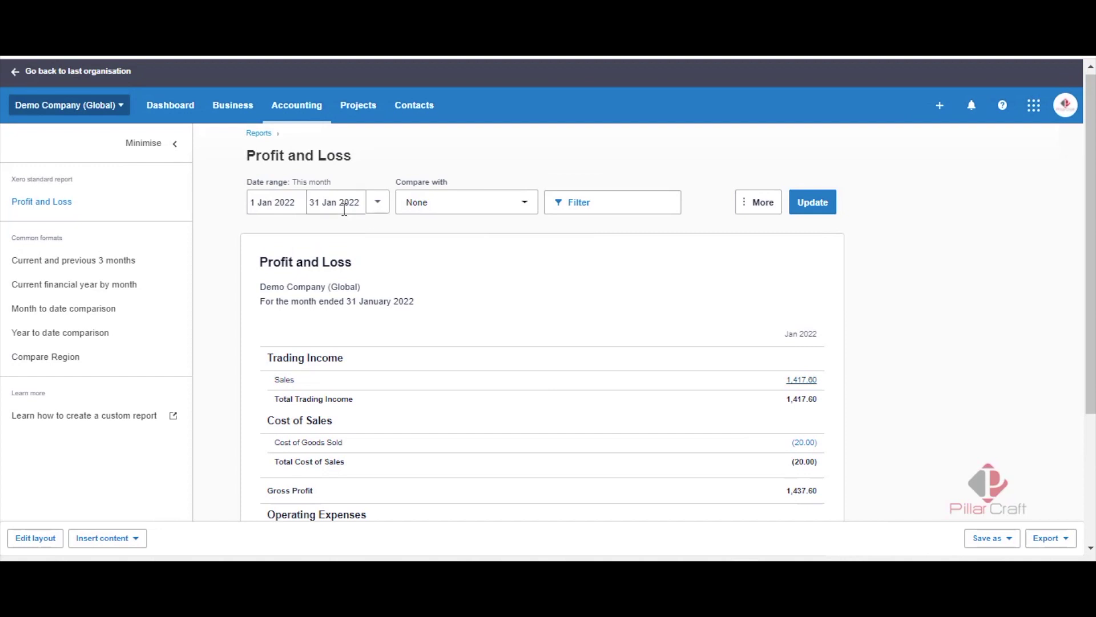
Step: Return to the Profit and Loss report, set its date range to last financial year, 1 Jan 2021 to 31 Dec 2021, and refresh it
left_click(378, 202)
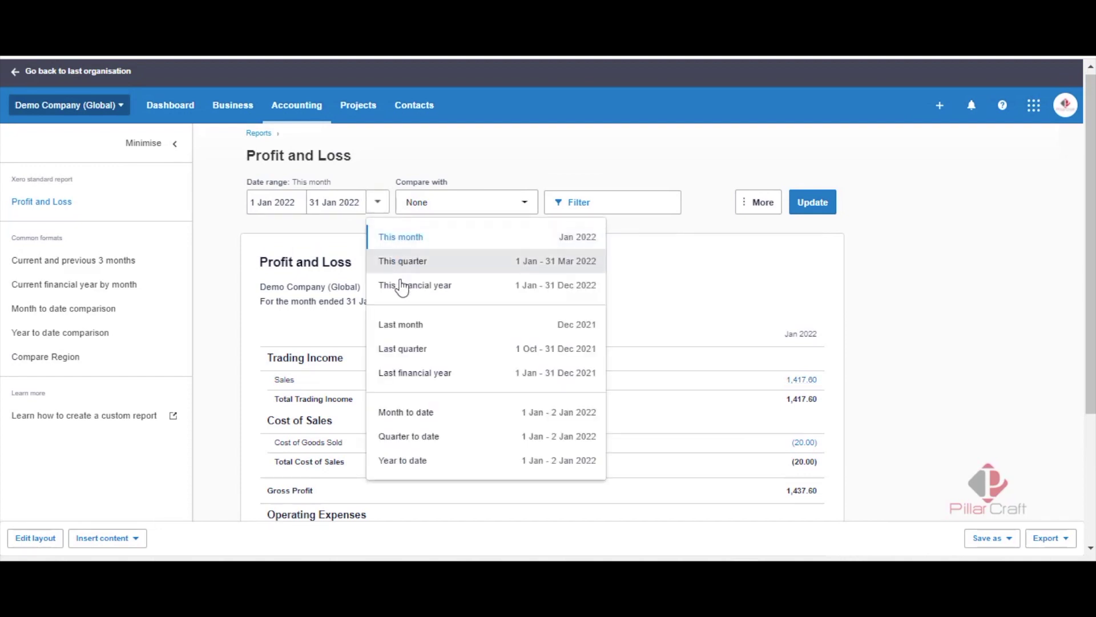
left_click(405, 335)
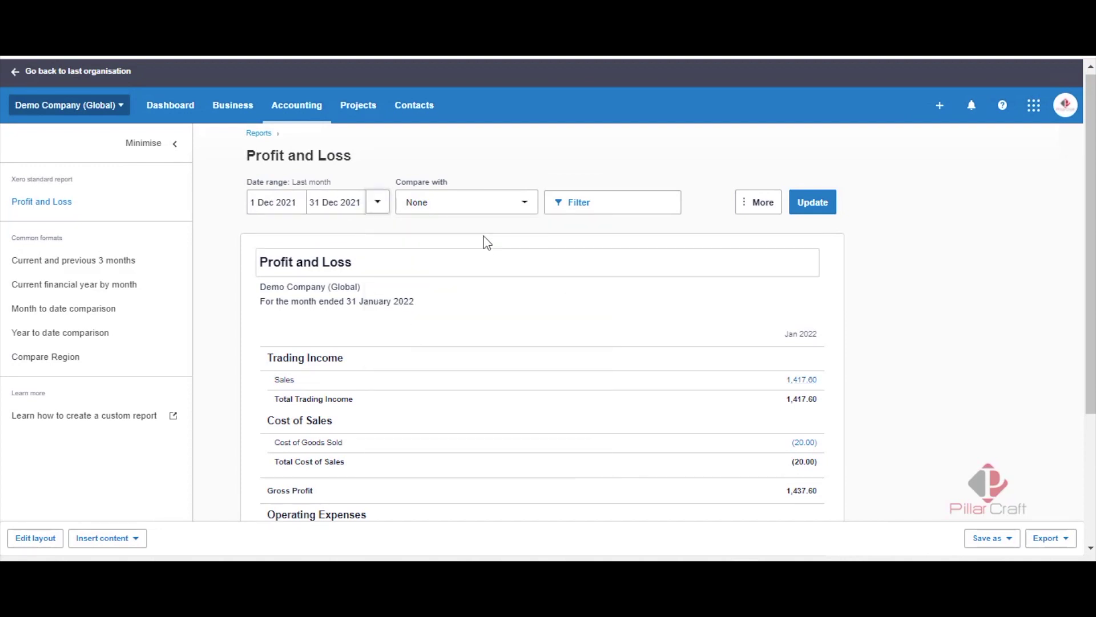
left_click(378, 205)
left_click(395, 379)
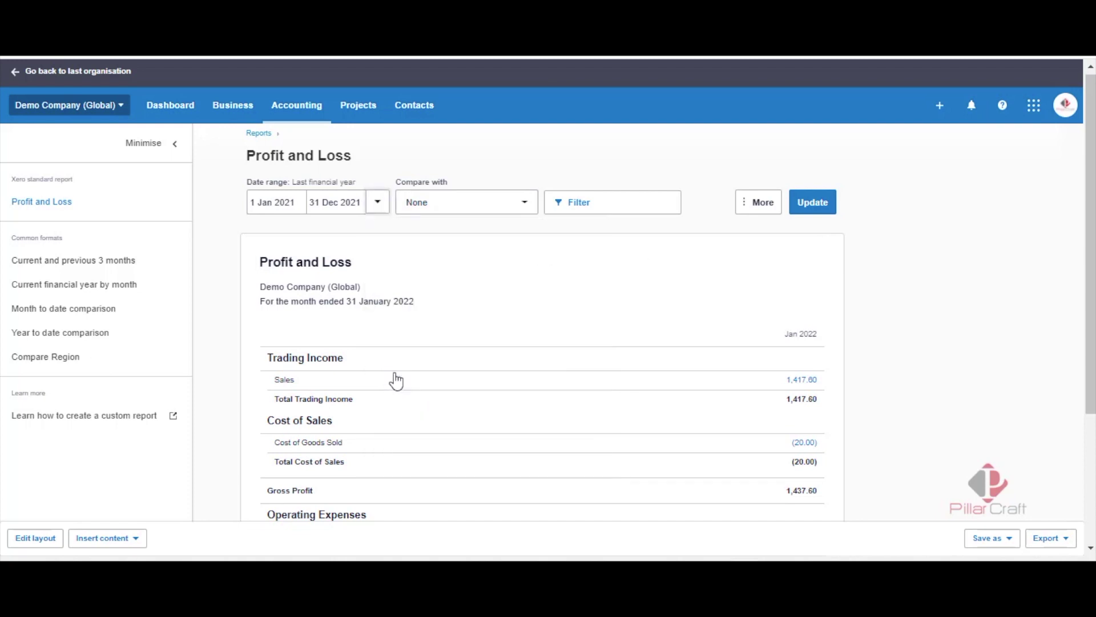
left_click(813, 203)
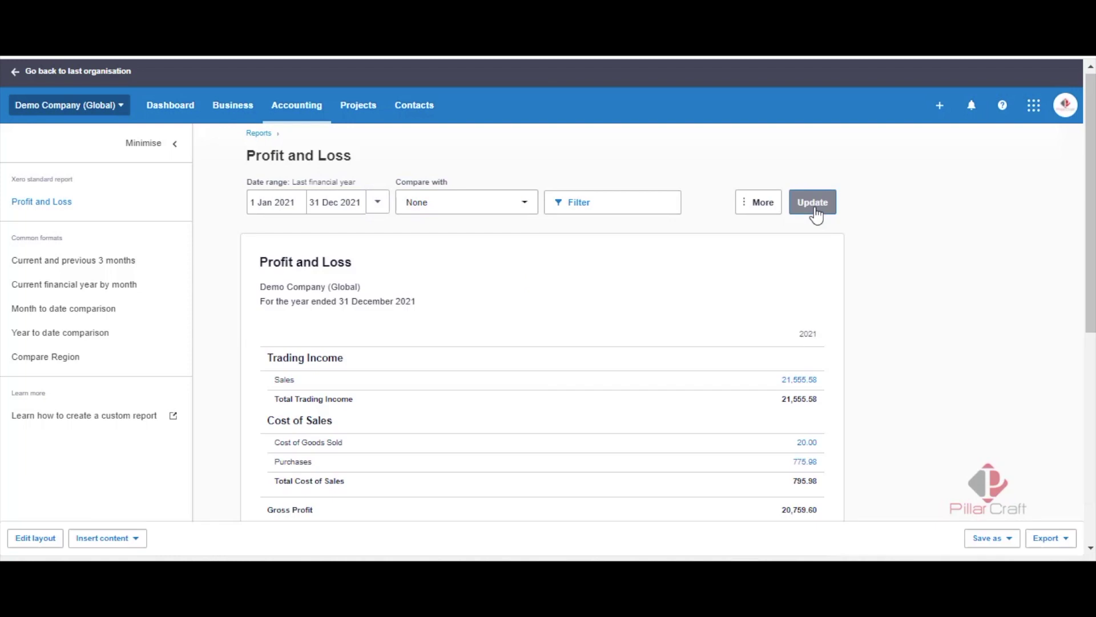
Step: Open the 2021 Sales transactions from the Profit and Loss in a separate browser tab, examine them, and return to the report
right_click(796, 379)
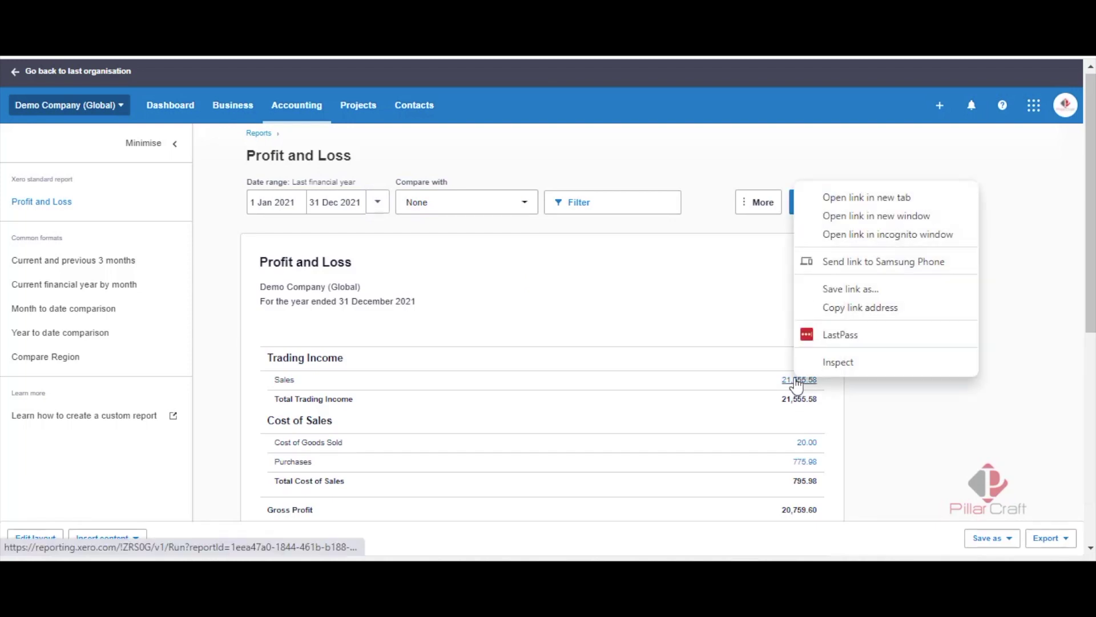
left_click(860, 195)
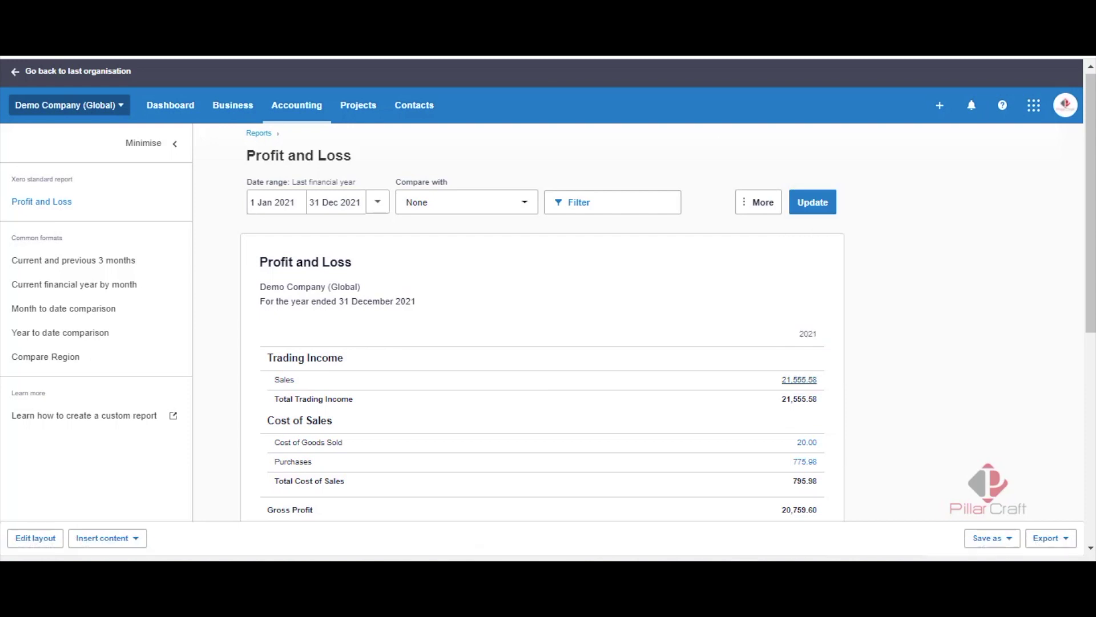
key("ctrl+Tab")
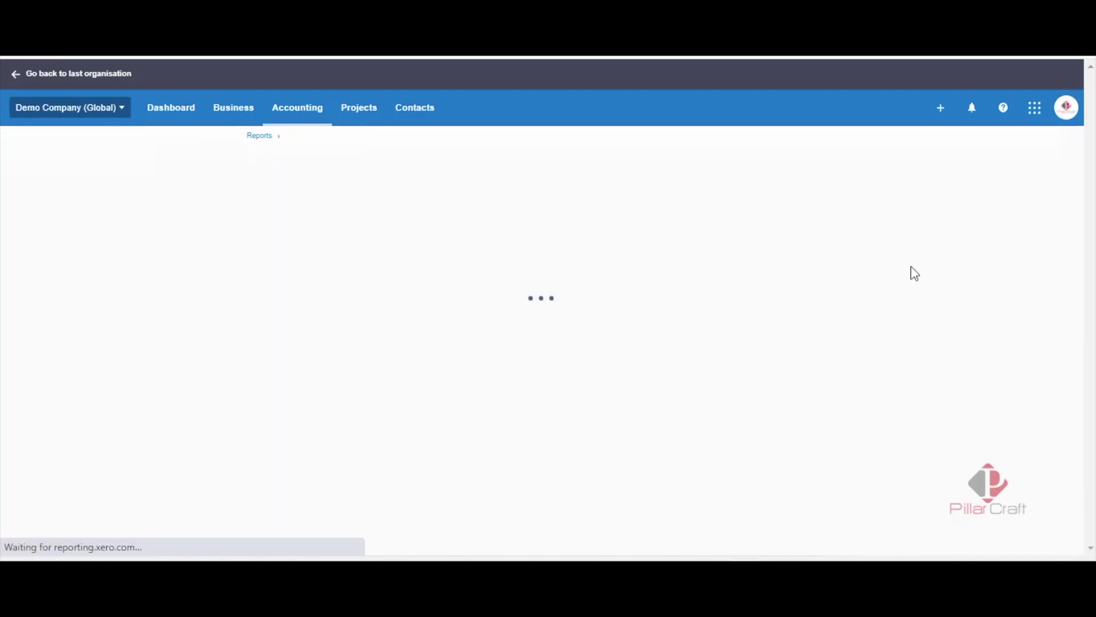
left_click_drag(1090, 92, 1074, 455)
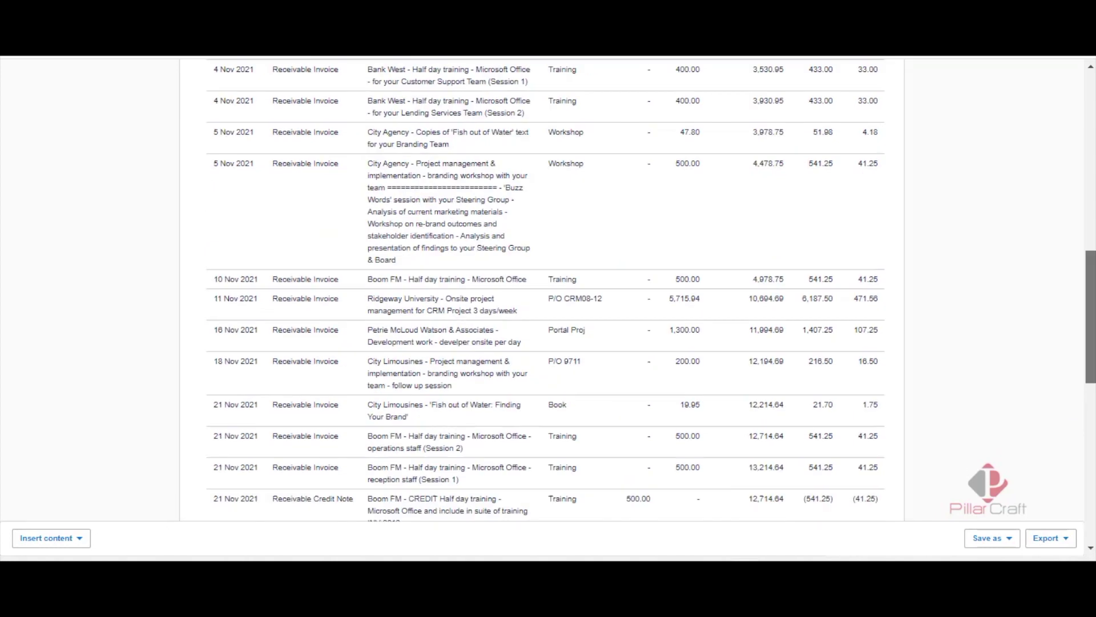
scroll(594, 101, "up", 10)
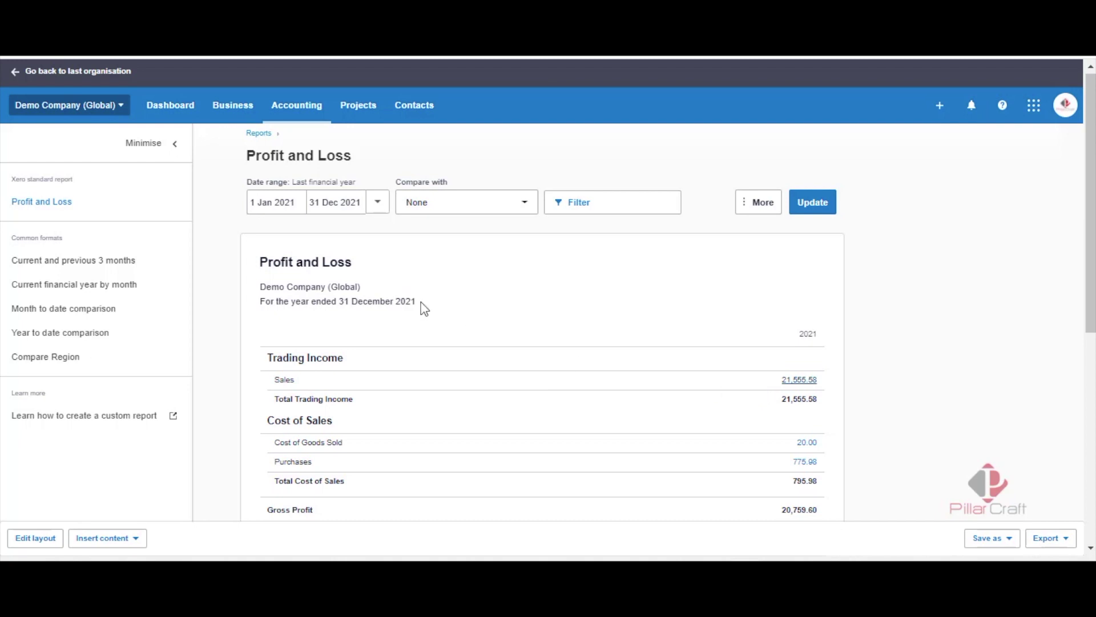
Step: Open the Budget Manager from the list of financial performance reports
left_click(306, 113)
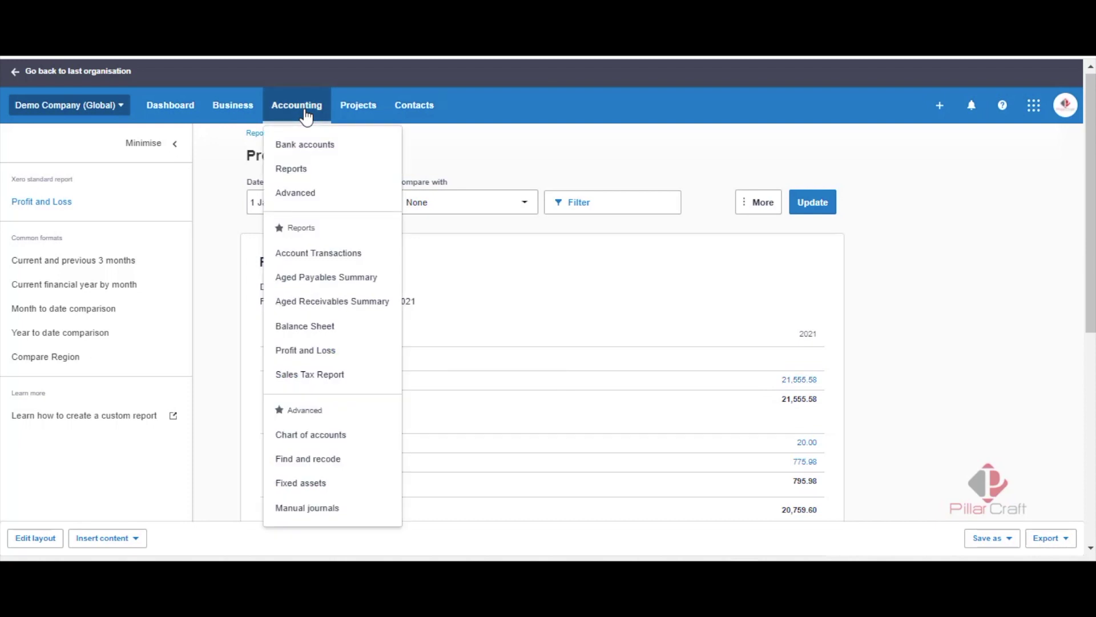
left_click(297, 169)
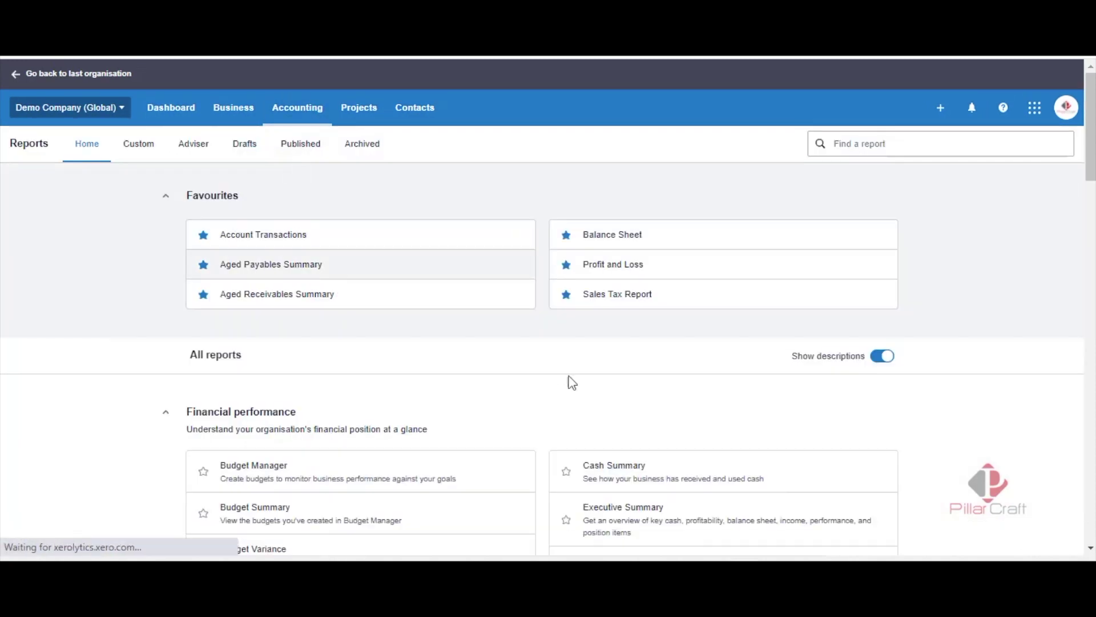
left_click(298, 481)
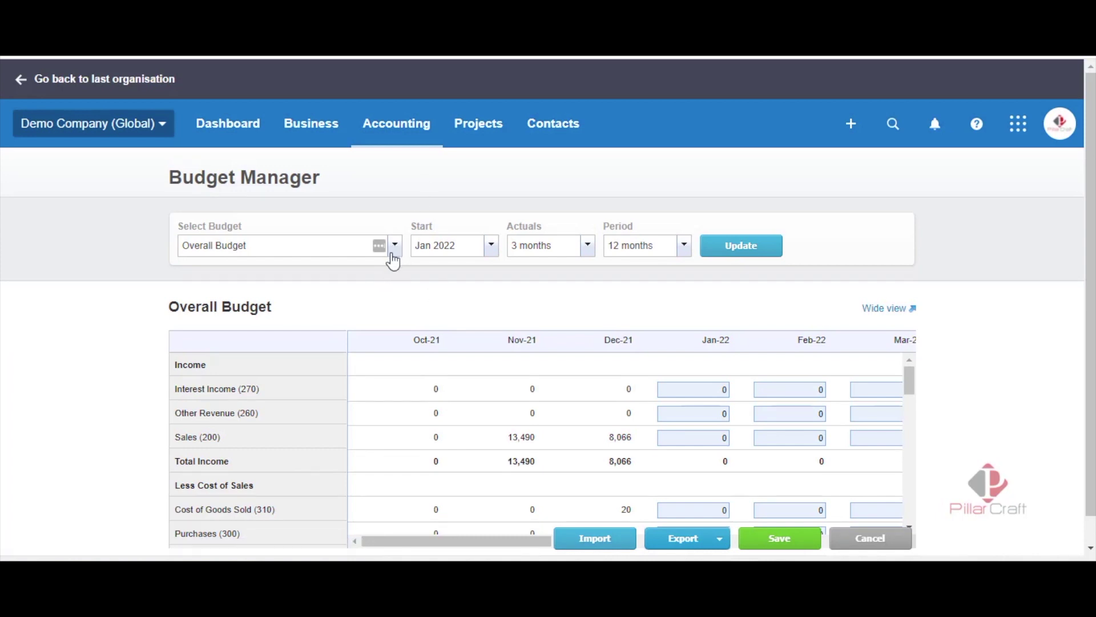
Step: Add a new budget named 2022 Budget and refresh the budget table for it
left_click(396, 249)
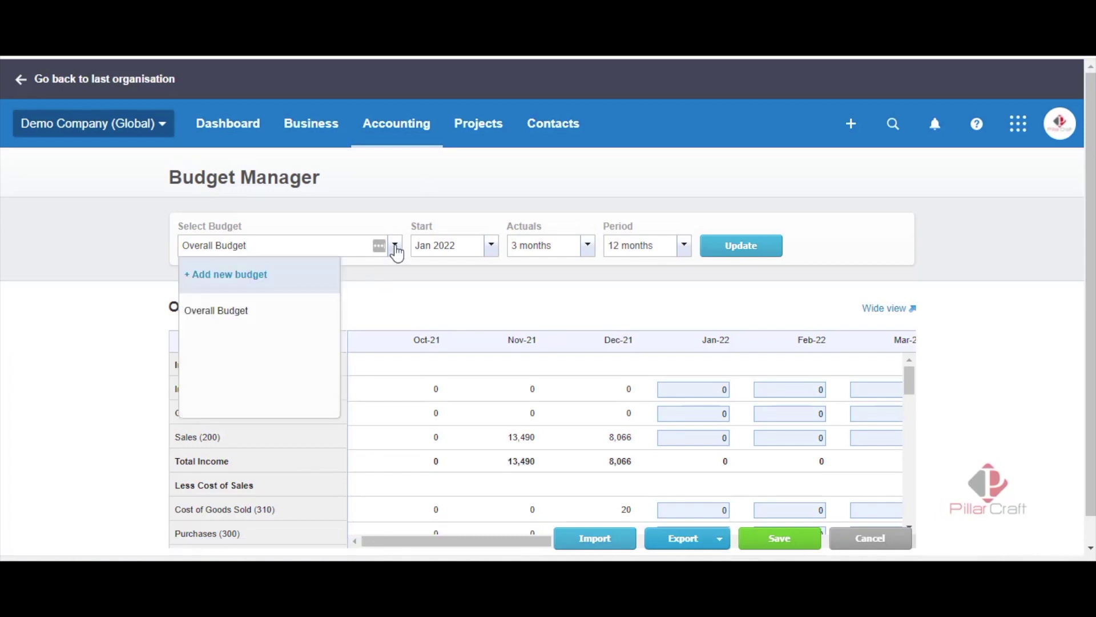
left_click(268, 276)
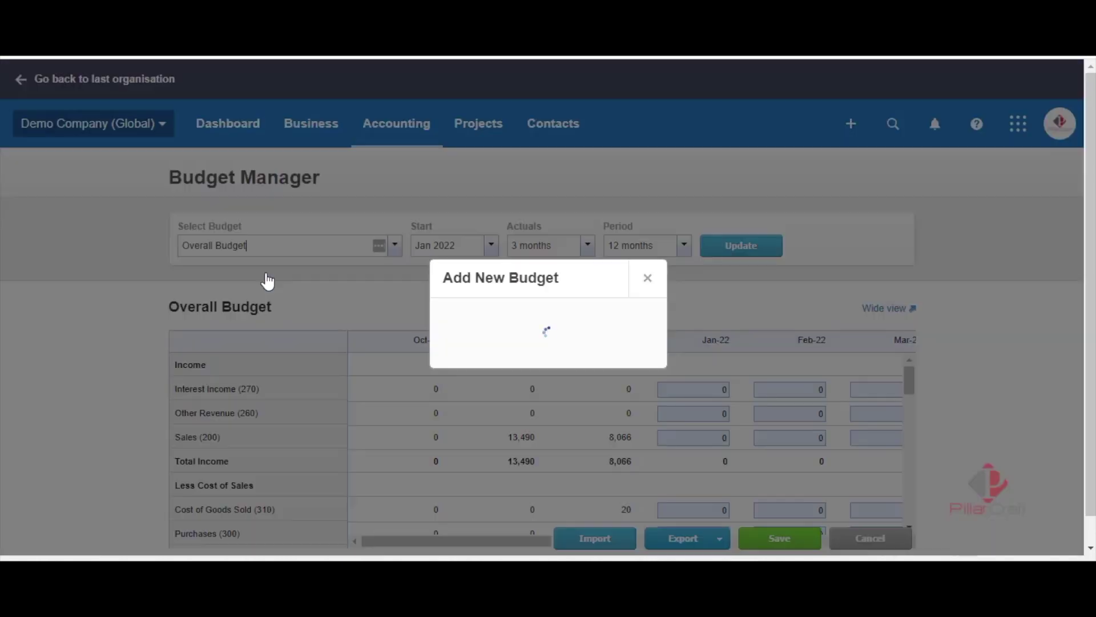
type("2022 ")
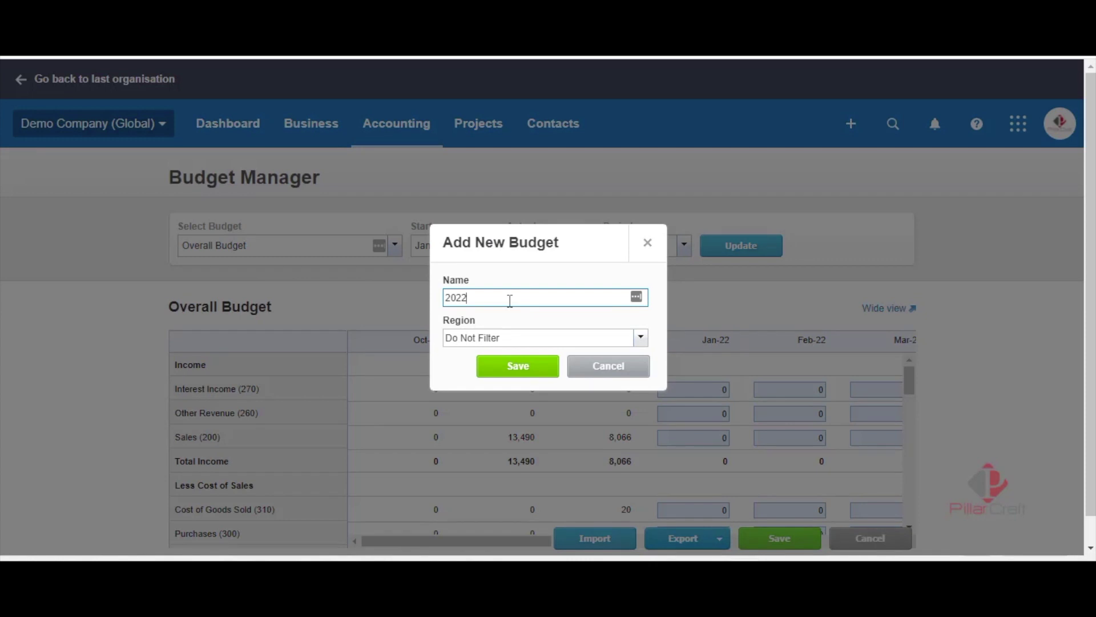
type("Budget")
key("BackSpace")
key("BackSpace")
key("BackSpace")
key("BackSpace")
type("g")
key("BackSpace")
type("dget")
left_click(512, 371)
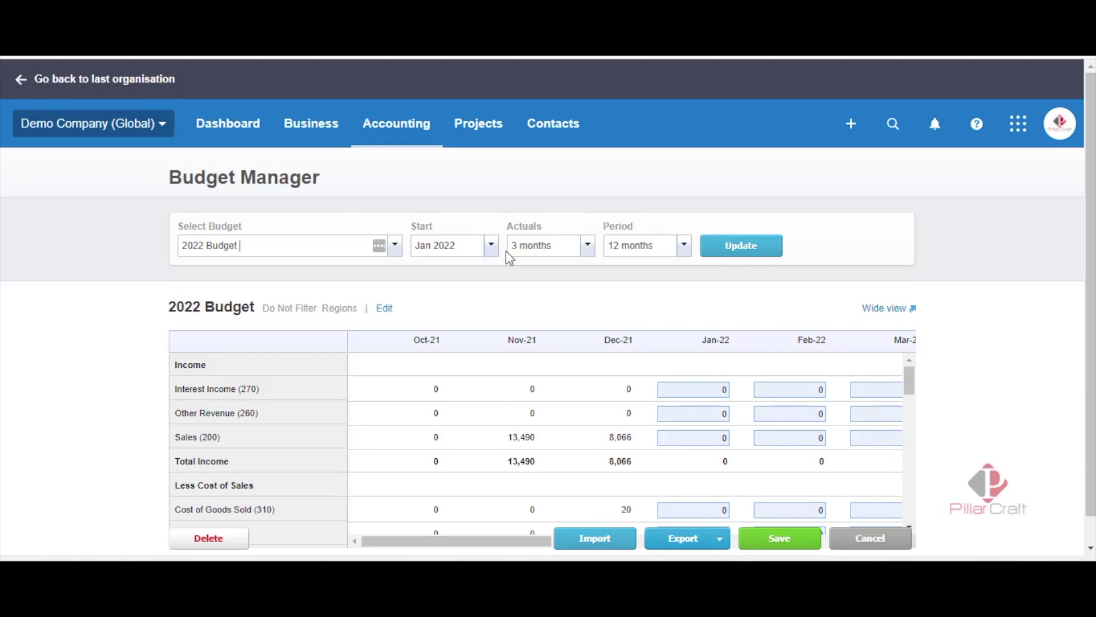
left_click(743, 252)
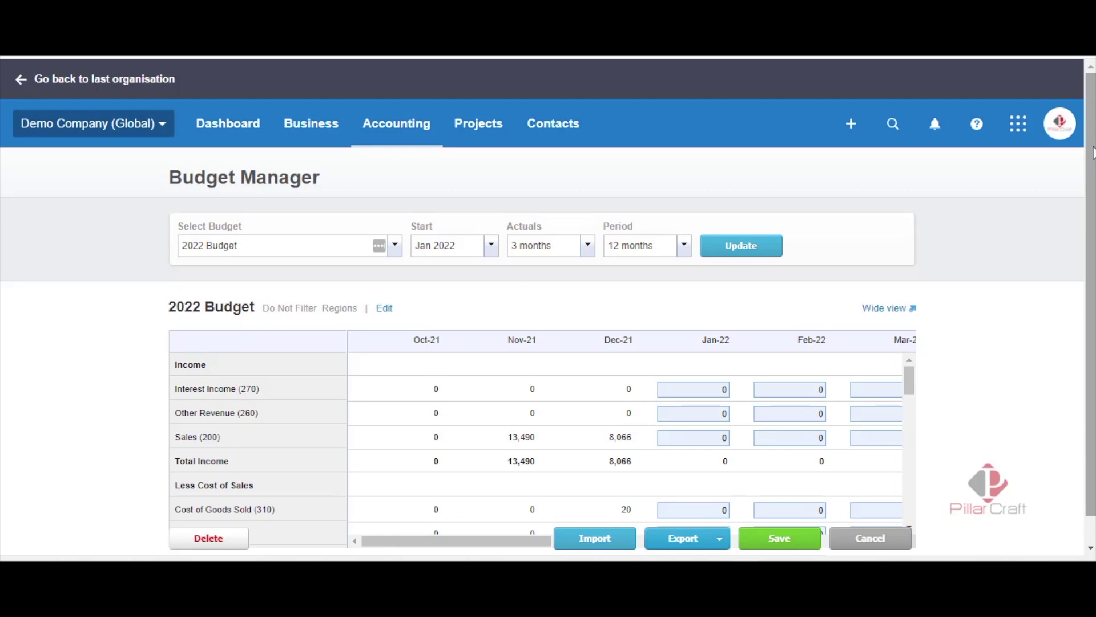
Step: Budget 15 for Bank Fees (404) in Jan-22 and apply it as a fixed amount to each month
scroll(1093, 237, "down", 1)
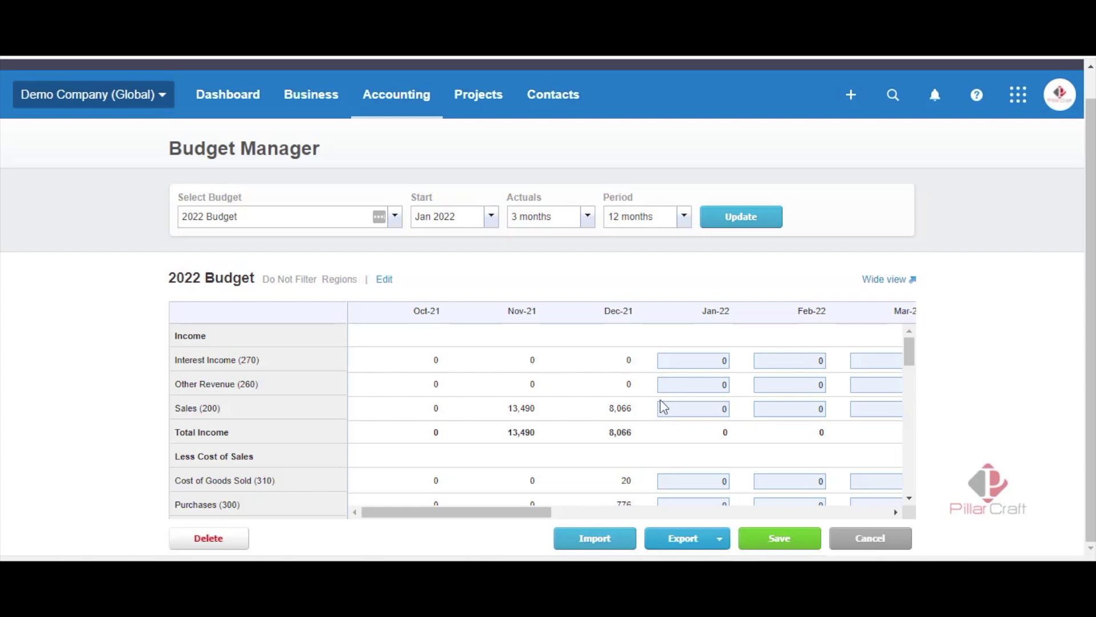
left_click_drag(912, 350, 916, 388)
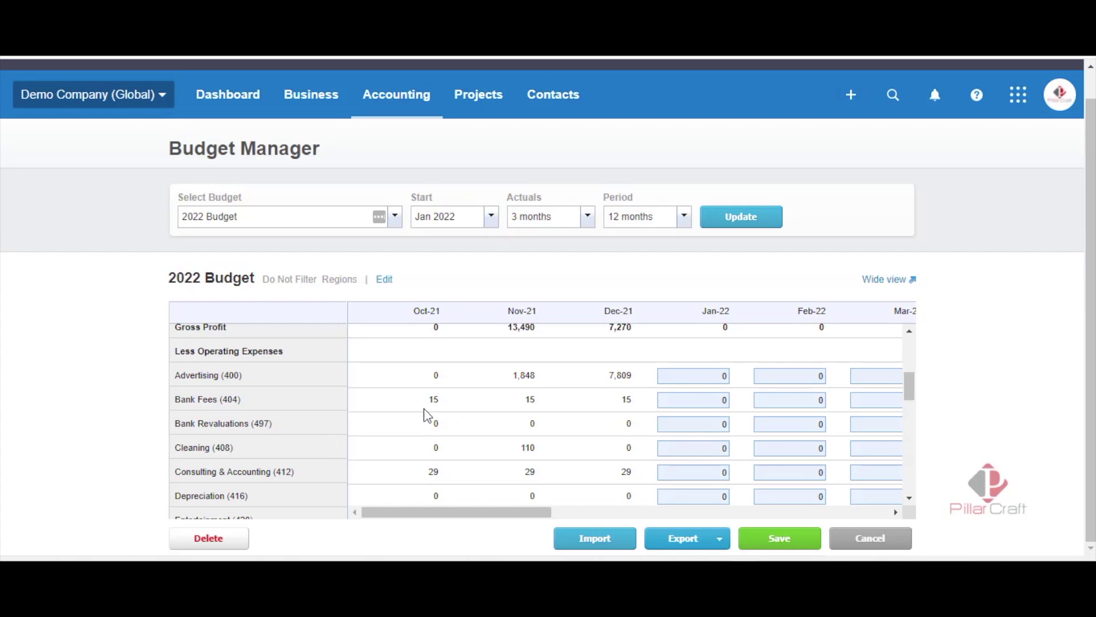
left_click(716, 400)
type("15")
left_click(737, 400)
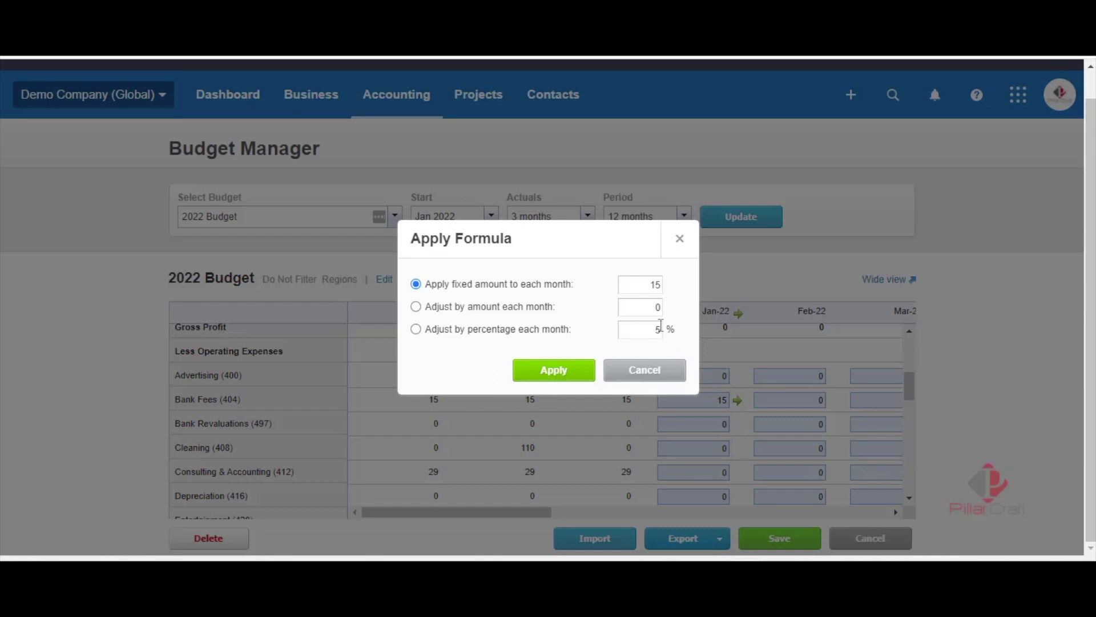
left_click(543, 380)
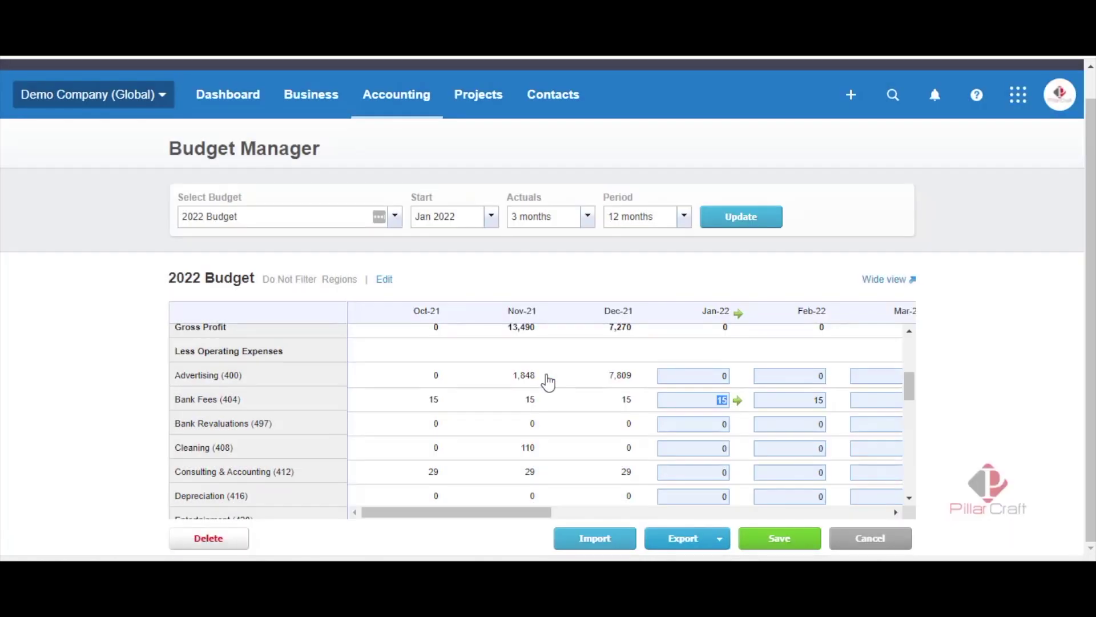
Step: Budget 29 for Consulting & Accounting (412) in Jan-22 and apply it as a fixed amount to each month
left_click(725, 473)
type("29")
left_click(738, 473)
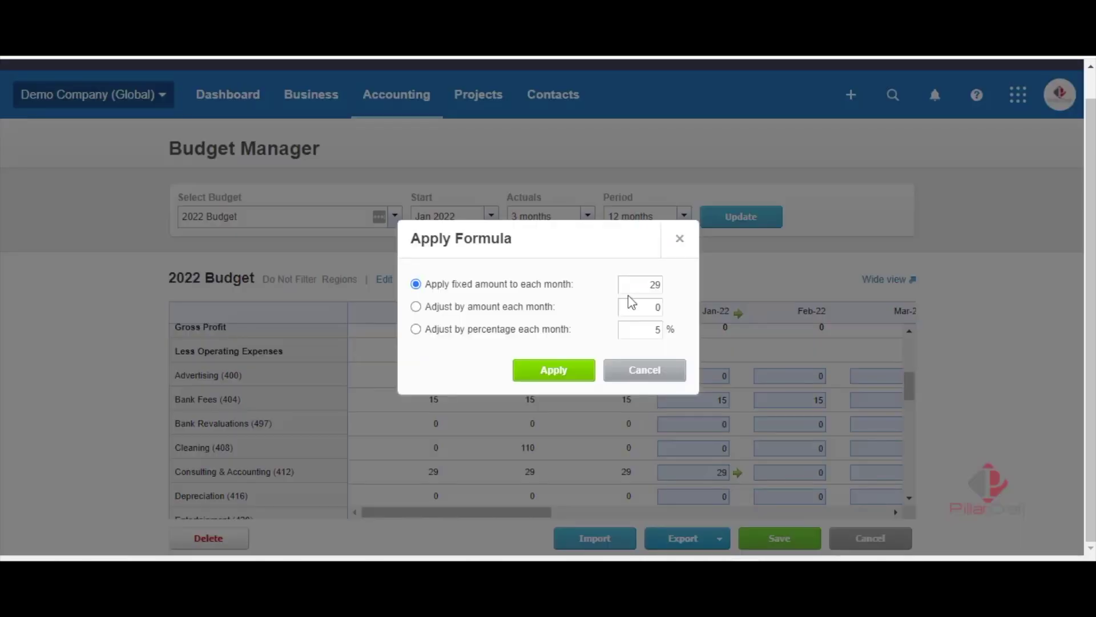
left_click(566, 374)
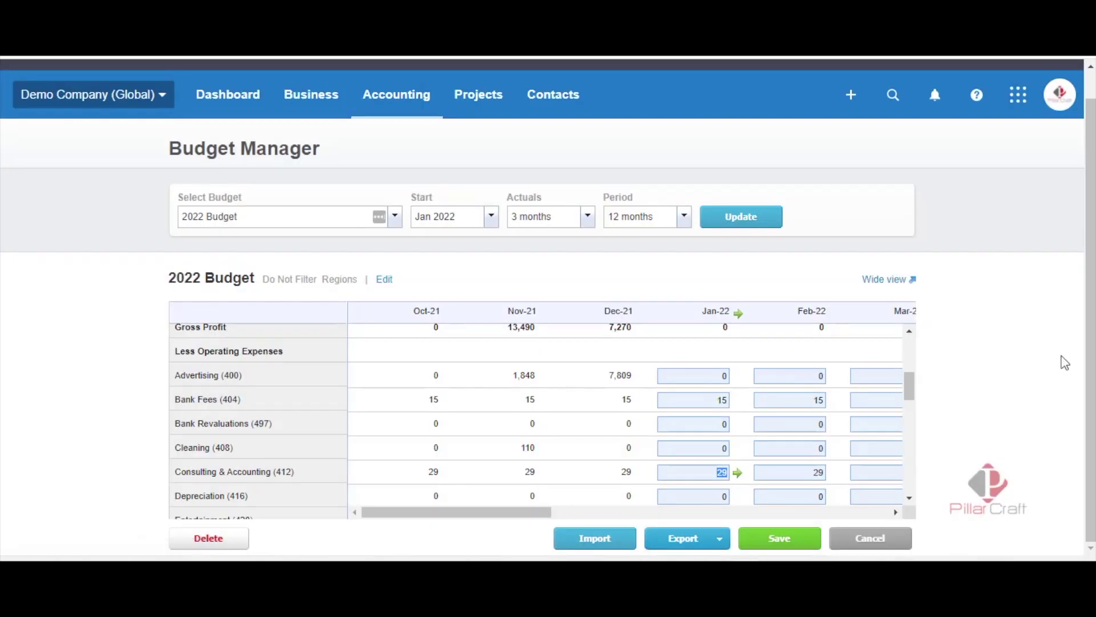
Step: Budget 7,000 for Sales (200) in Jan-22 and adjust it by an amount of 100 each month
left_click_drag(910, 387, 910, 345)
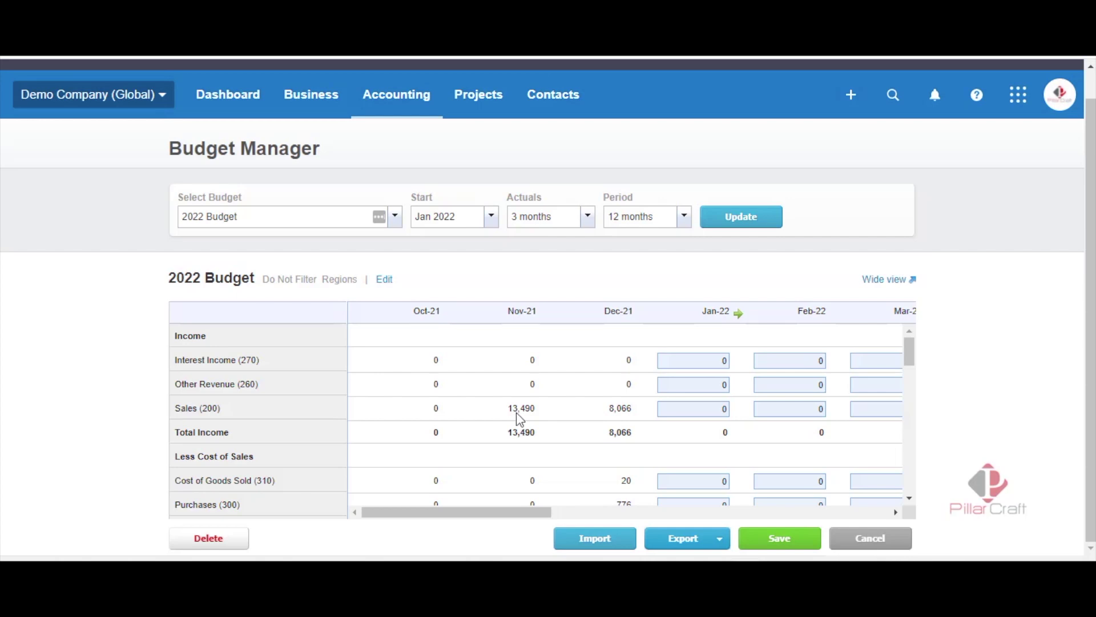
left_click(695, 409)
type("7000")
left_click(737, 409)
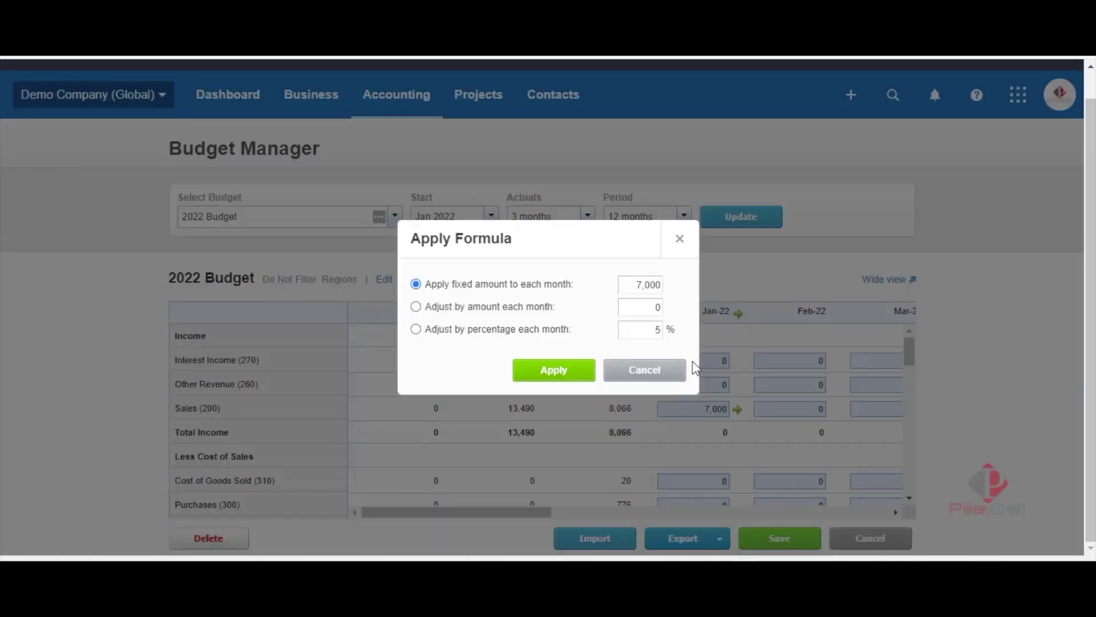
double_click(653, 309)
type("100")
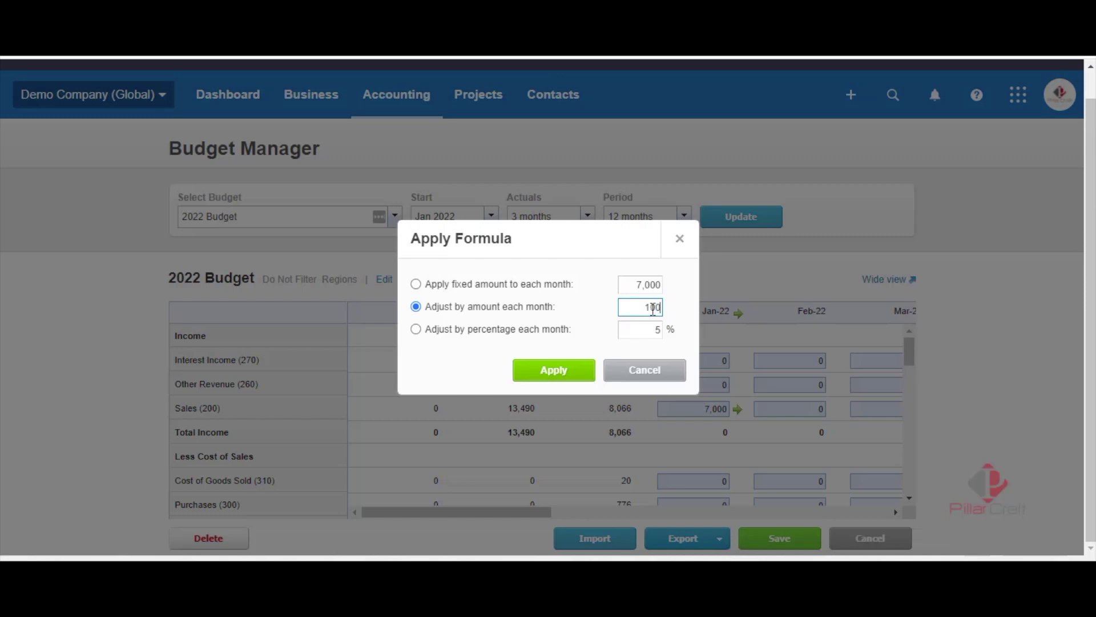
left_click(557, 372)
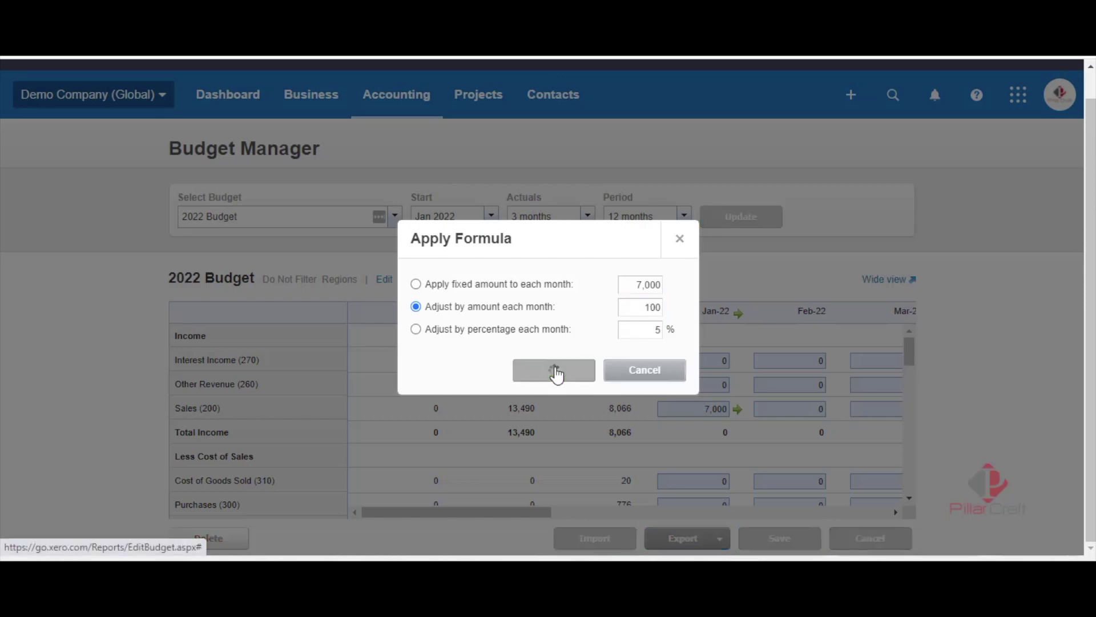
Step: Review the monthly figures of the 2022 Budget and return to the Dashboard
left_click_drag(502, 512, 448, 522)
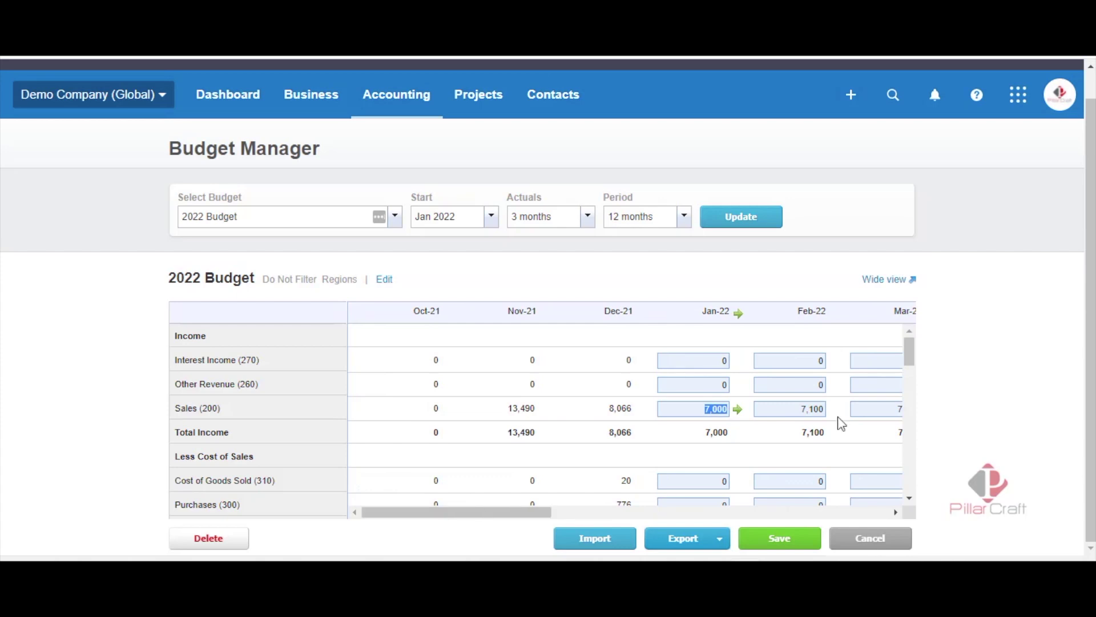
mouse_move(910, 350)
left_mouse_down()
mouse_move(910, 372)
mouse_move(911, 345)
left_mouse_up()
left_click(230, 96)
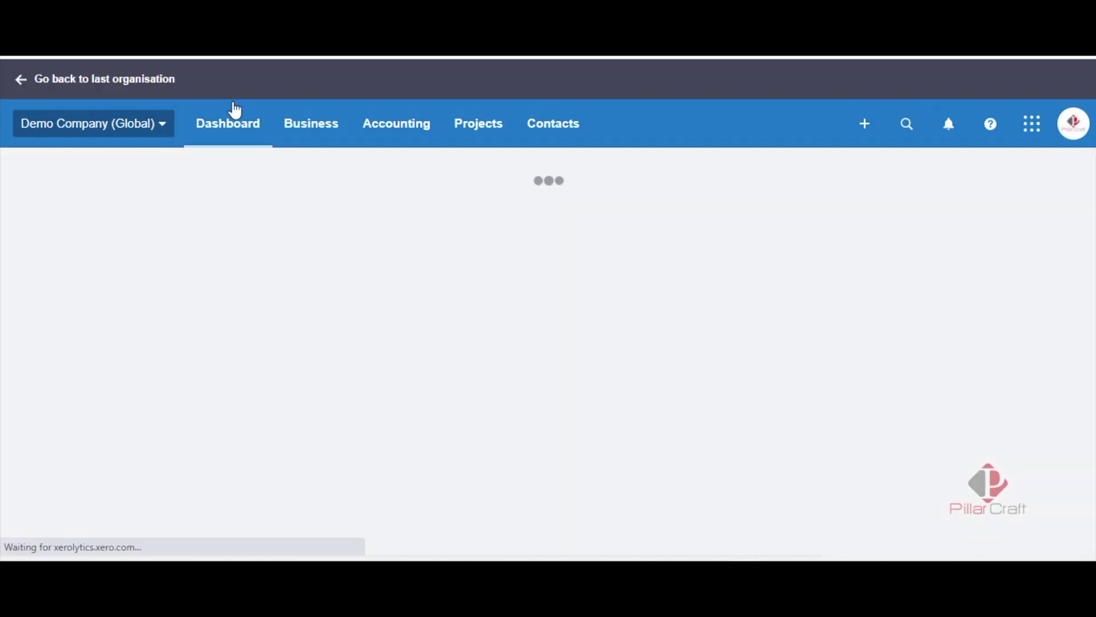